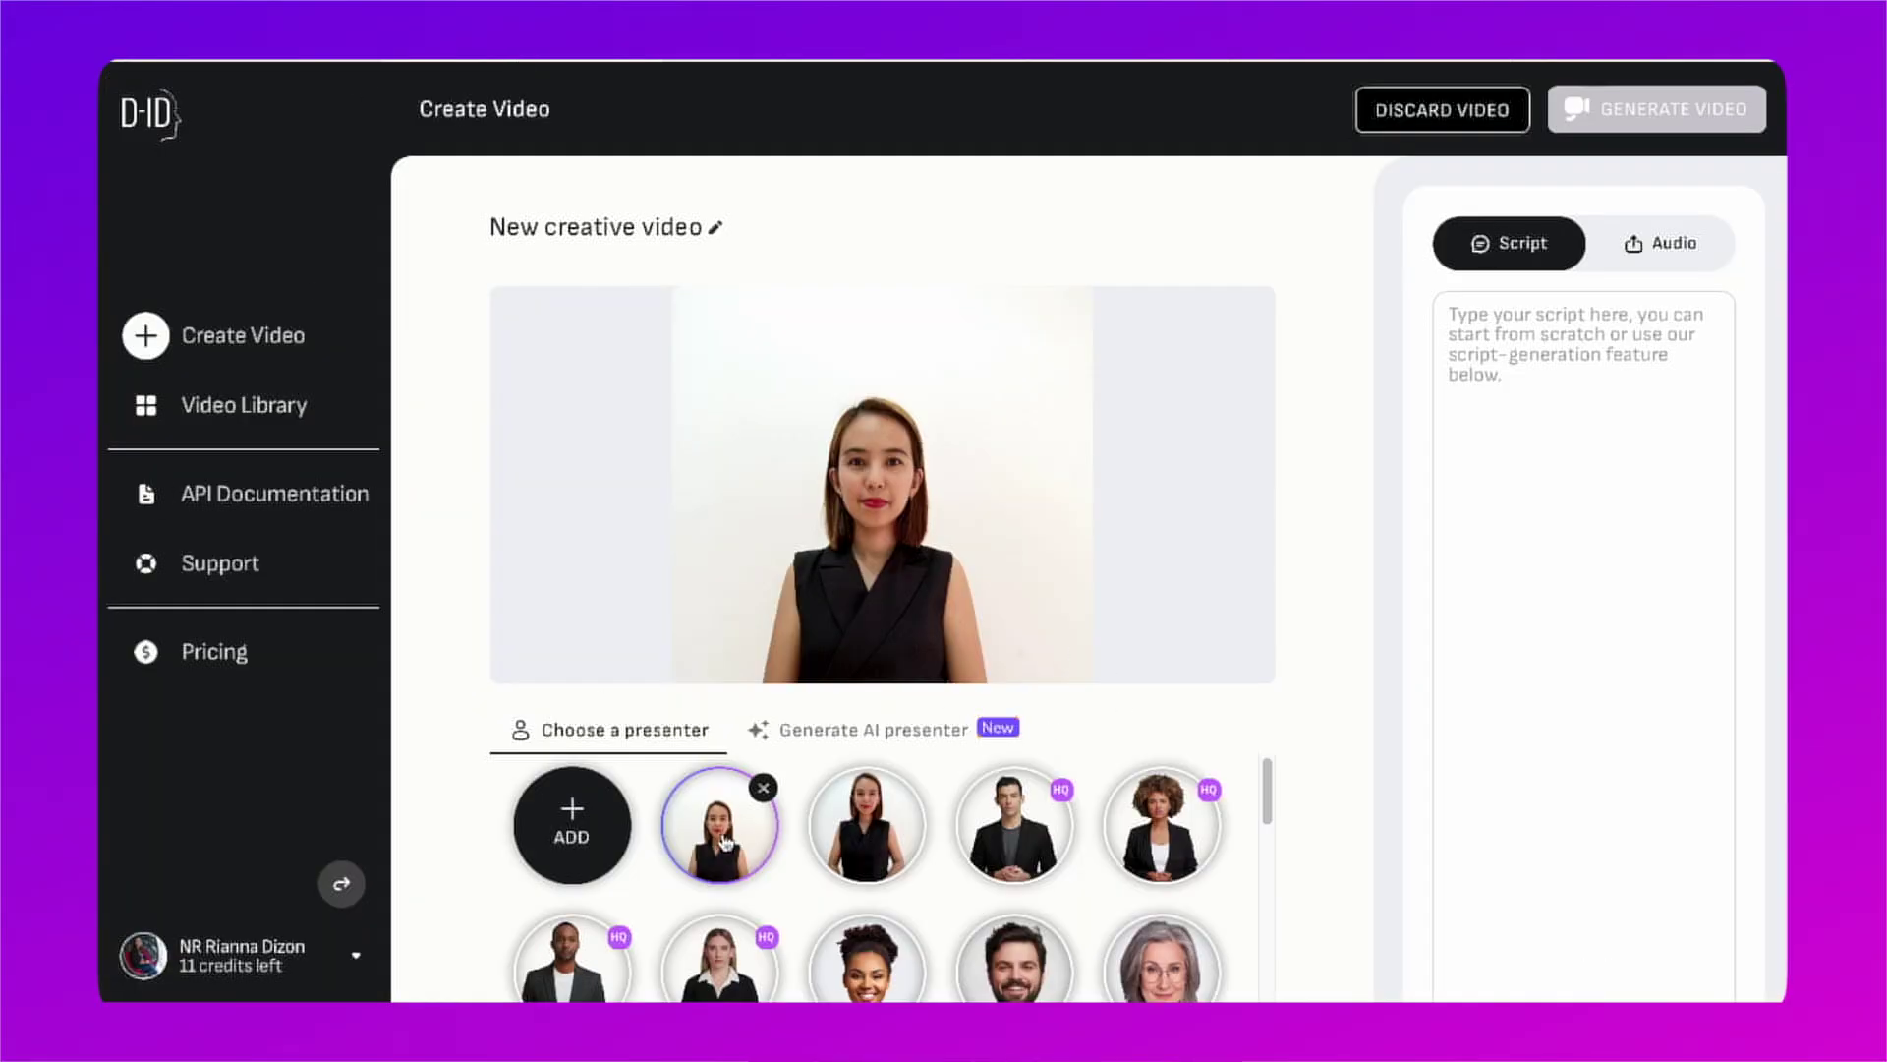
Ask ChatGPT 'How to introduce yourself in a sales presentation'.
scroll(725, 842, down, 5)
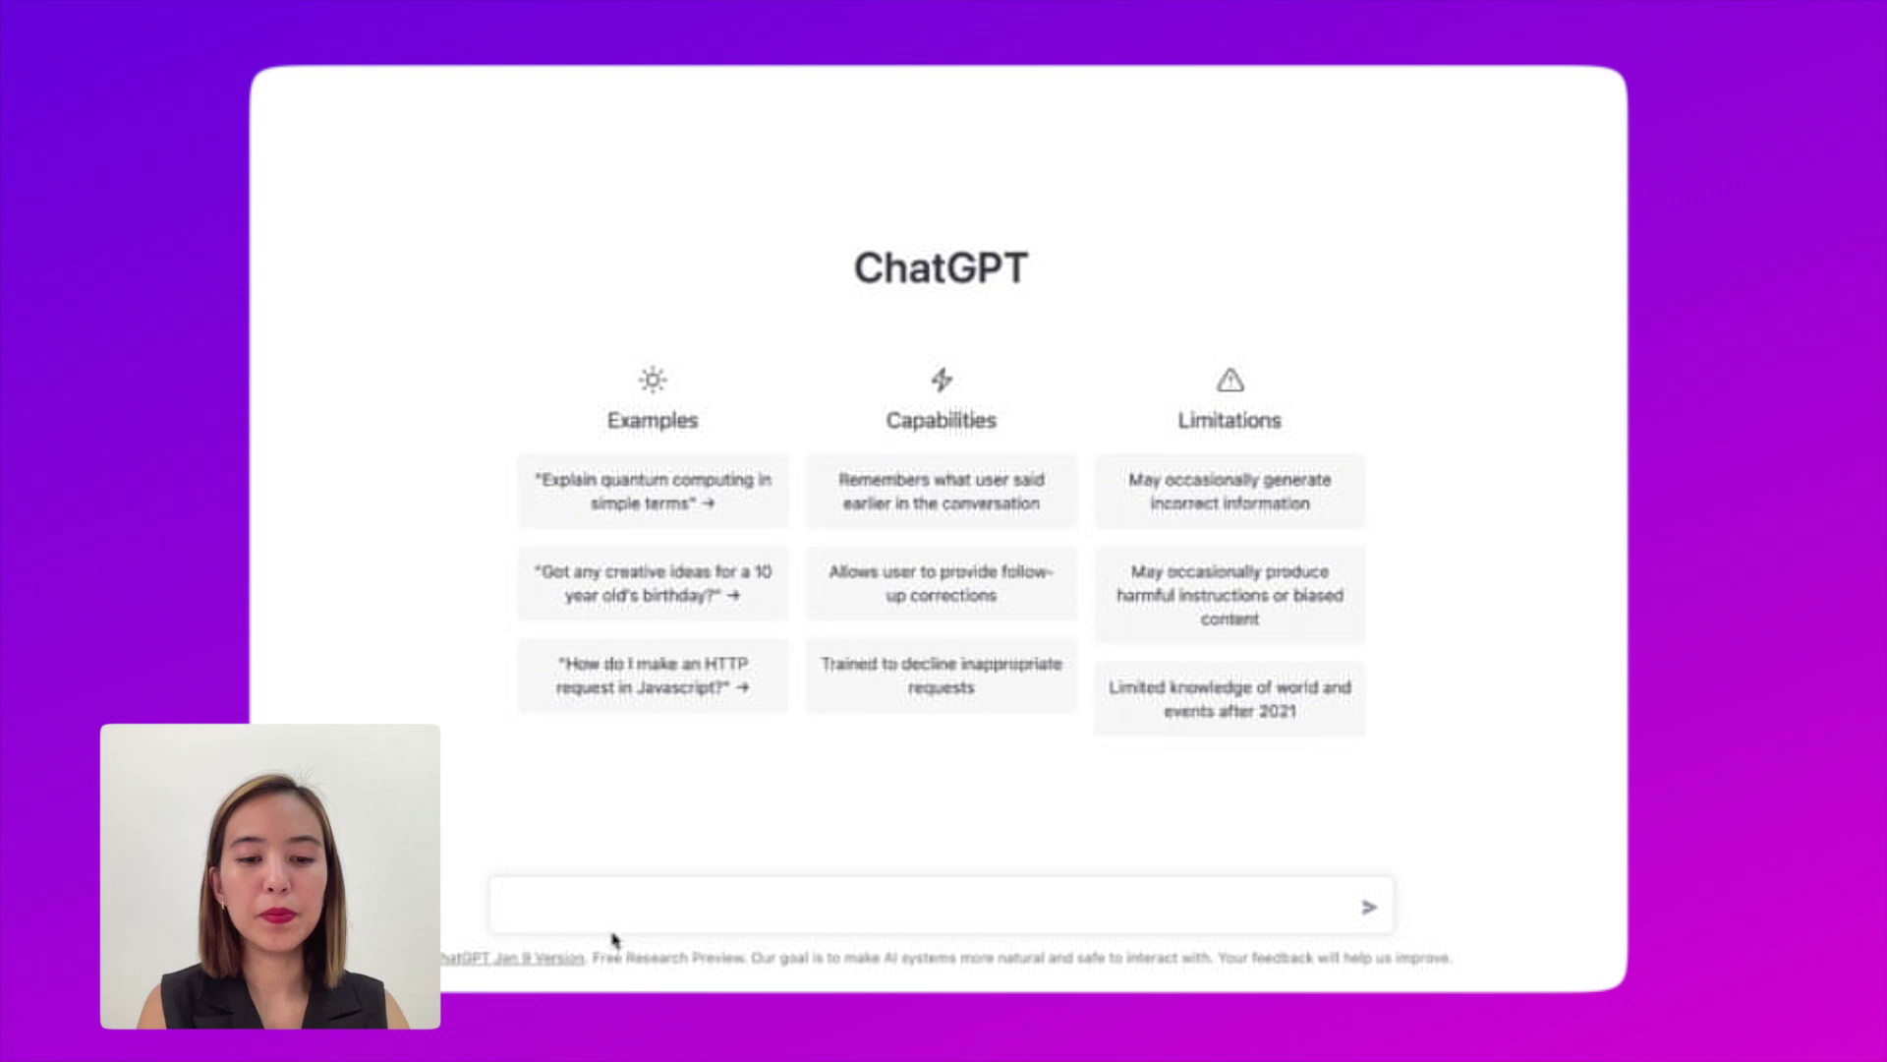
text(How to into)
key(BackSpace)
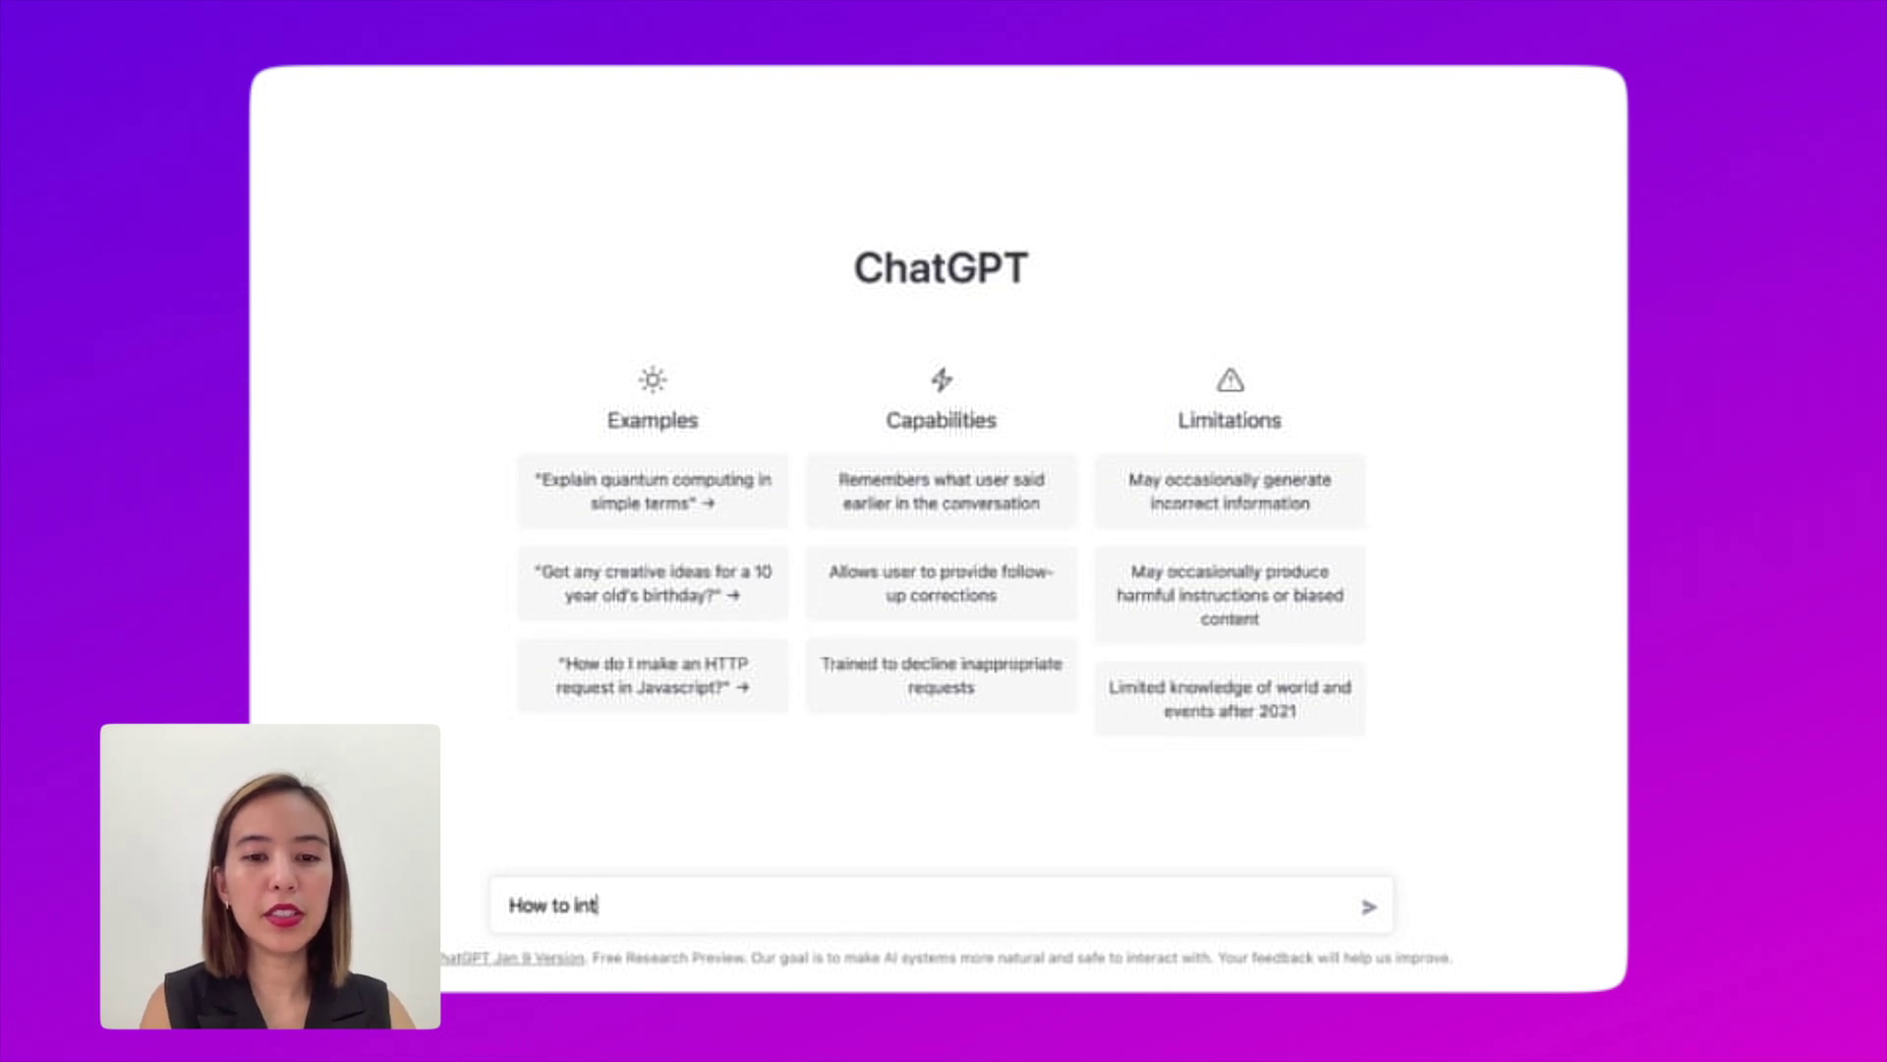
text(rod)
text(uce yourself in a sales presen)
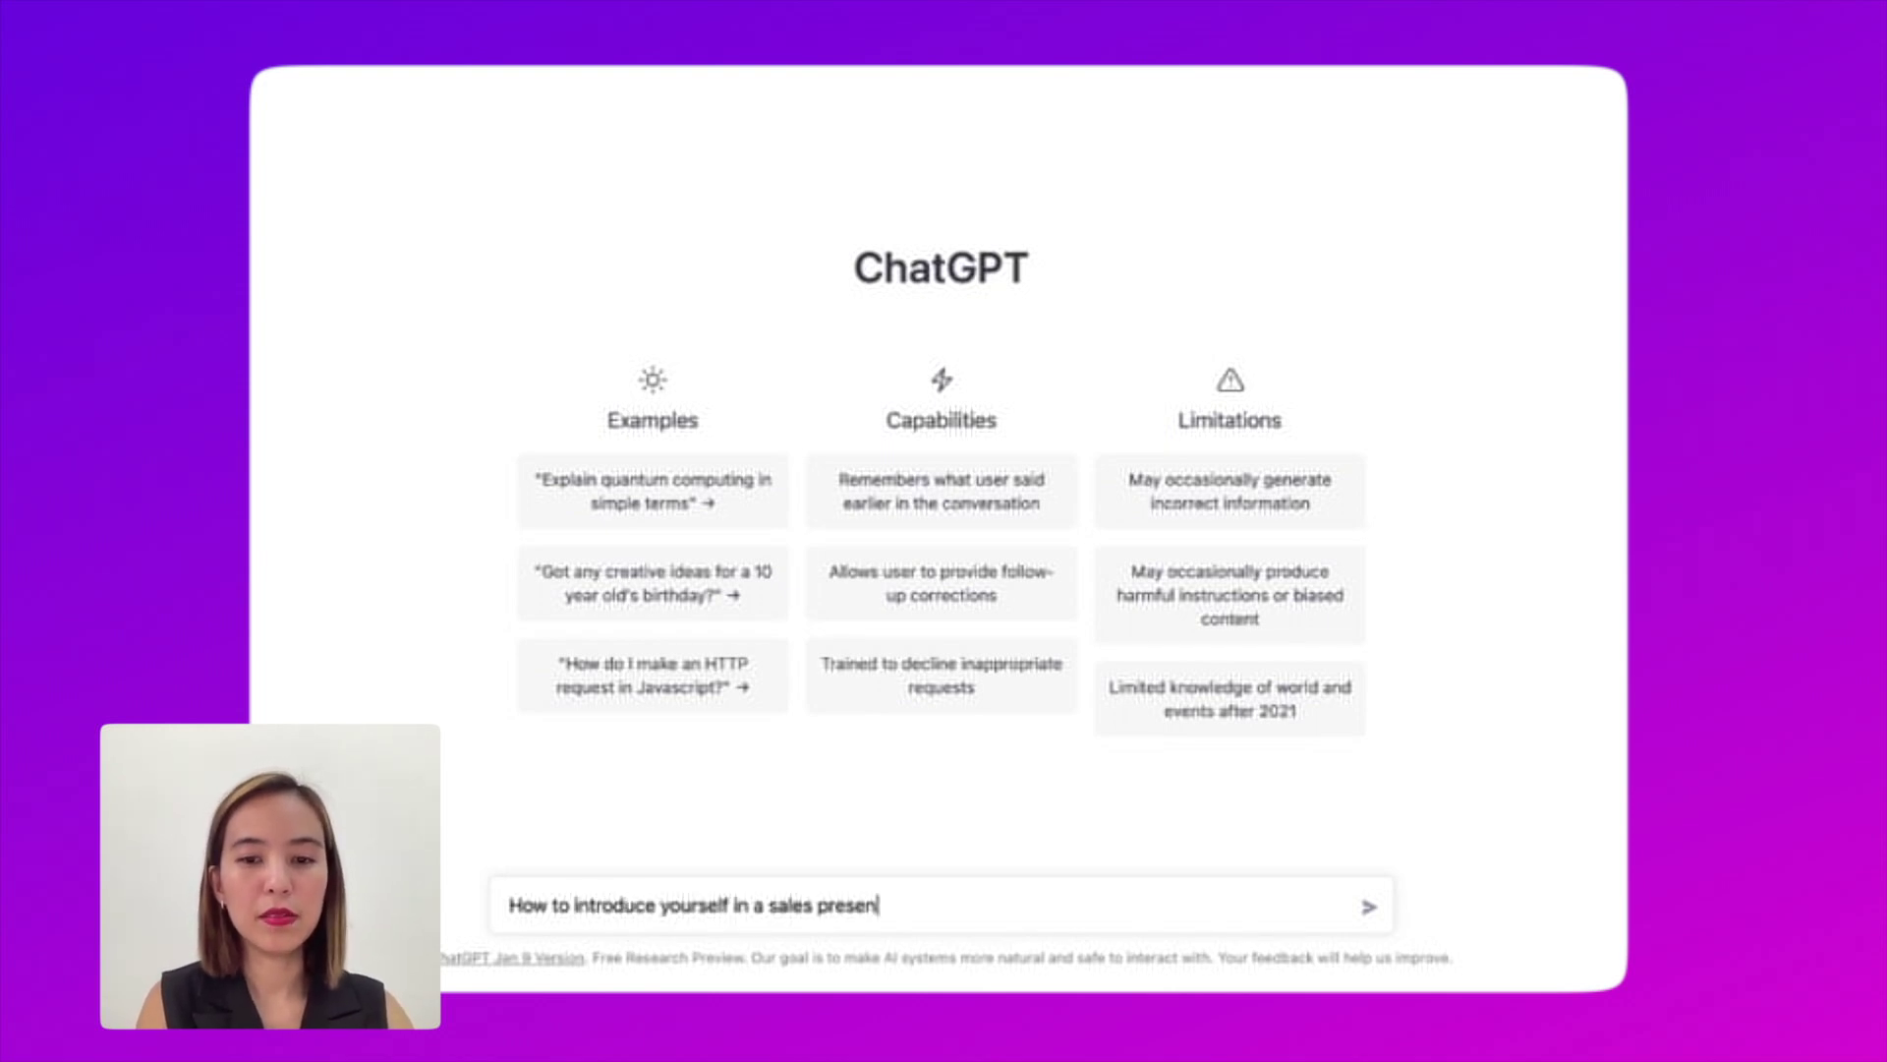
text(tation)
key(Return)
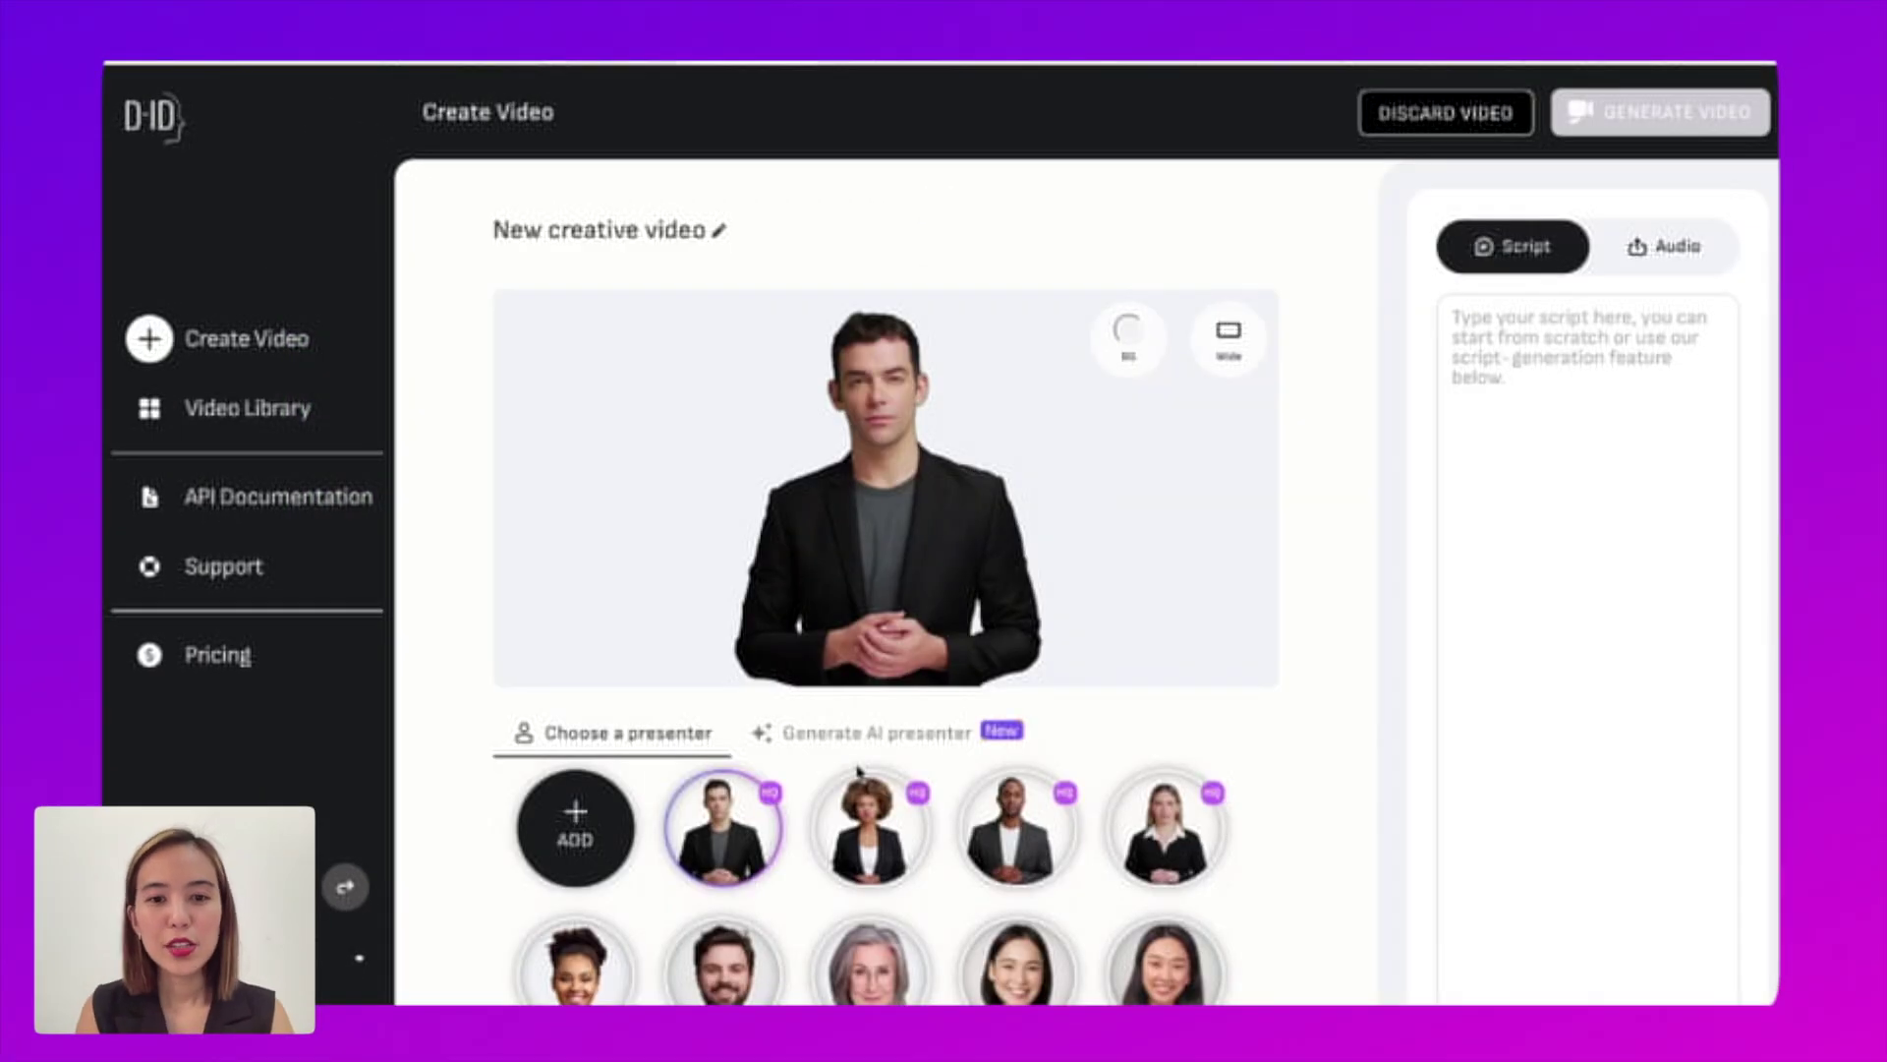
Scroll through the Choose a presenter grid on the new creative video.
scroll(857, 770, down, 5)
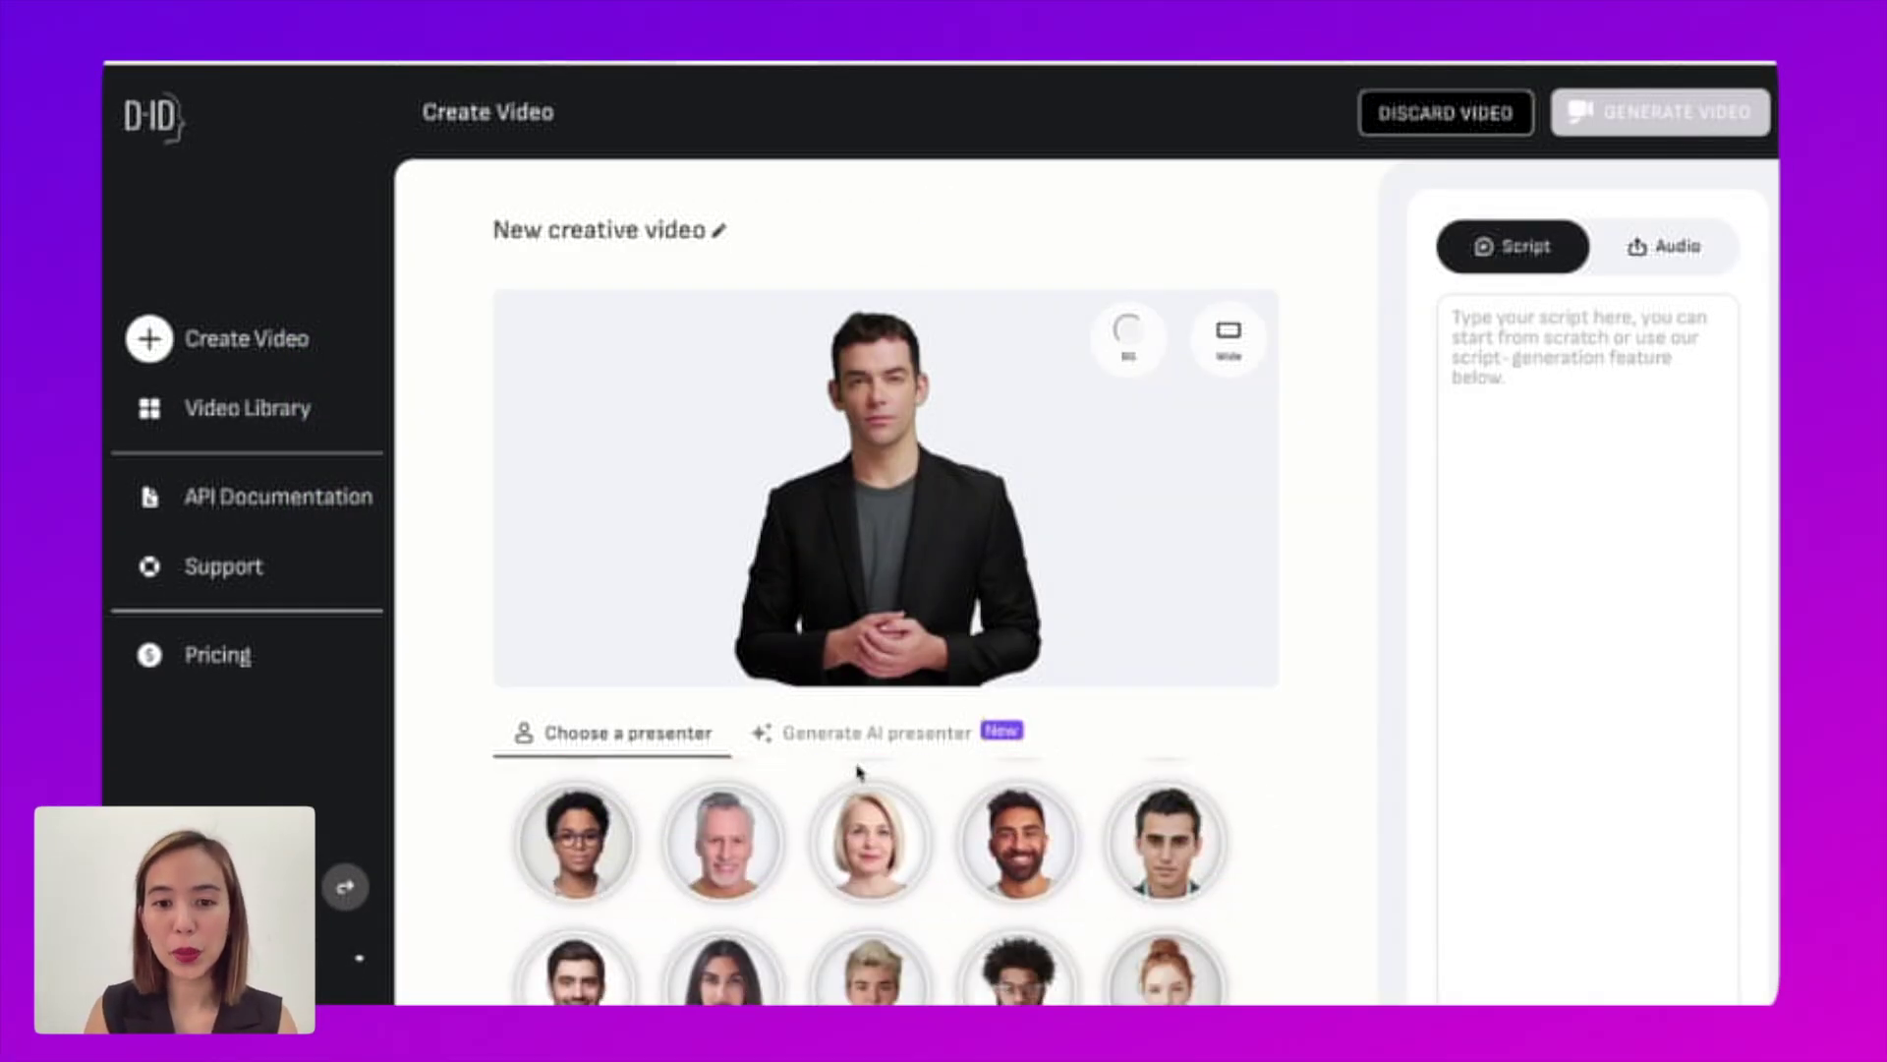
scroll(857, 770, down, 1)
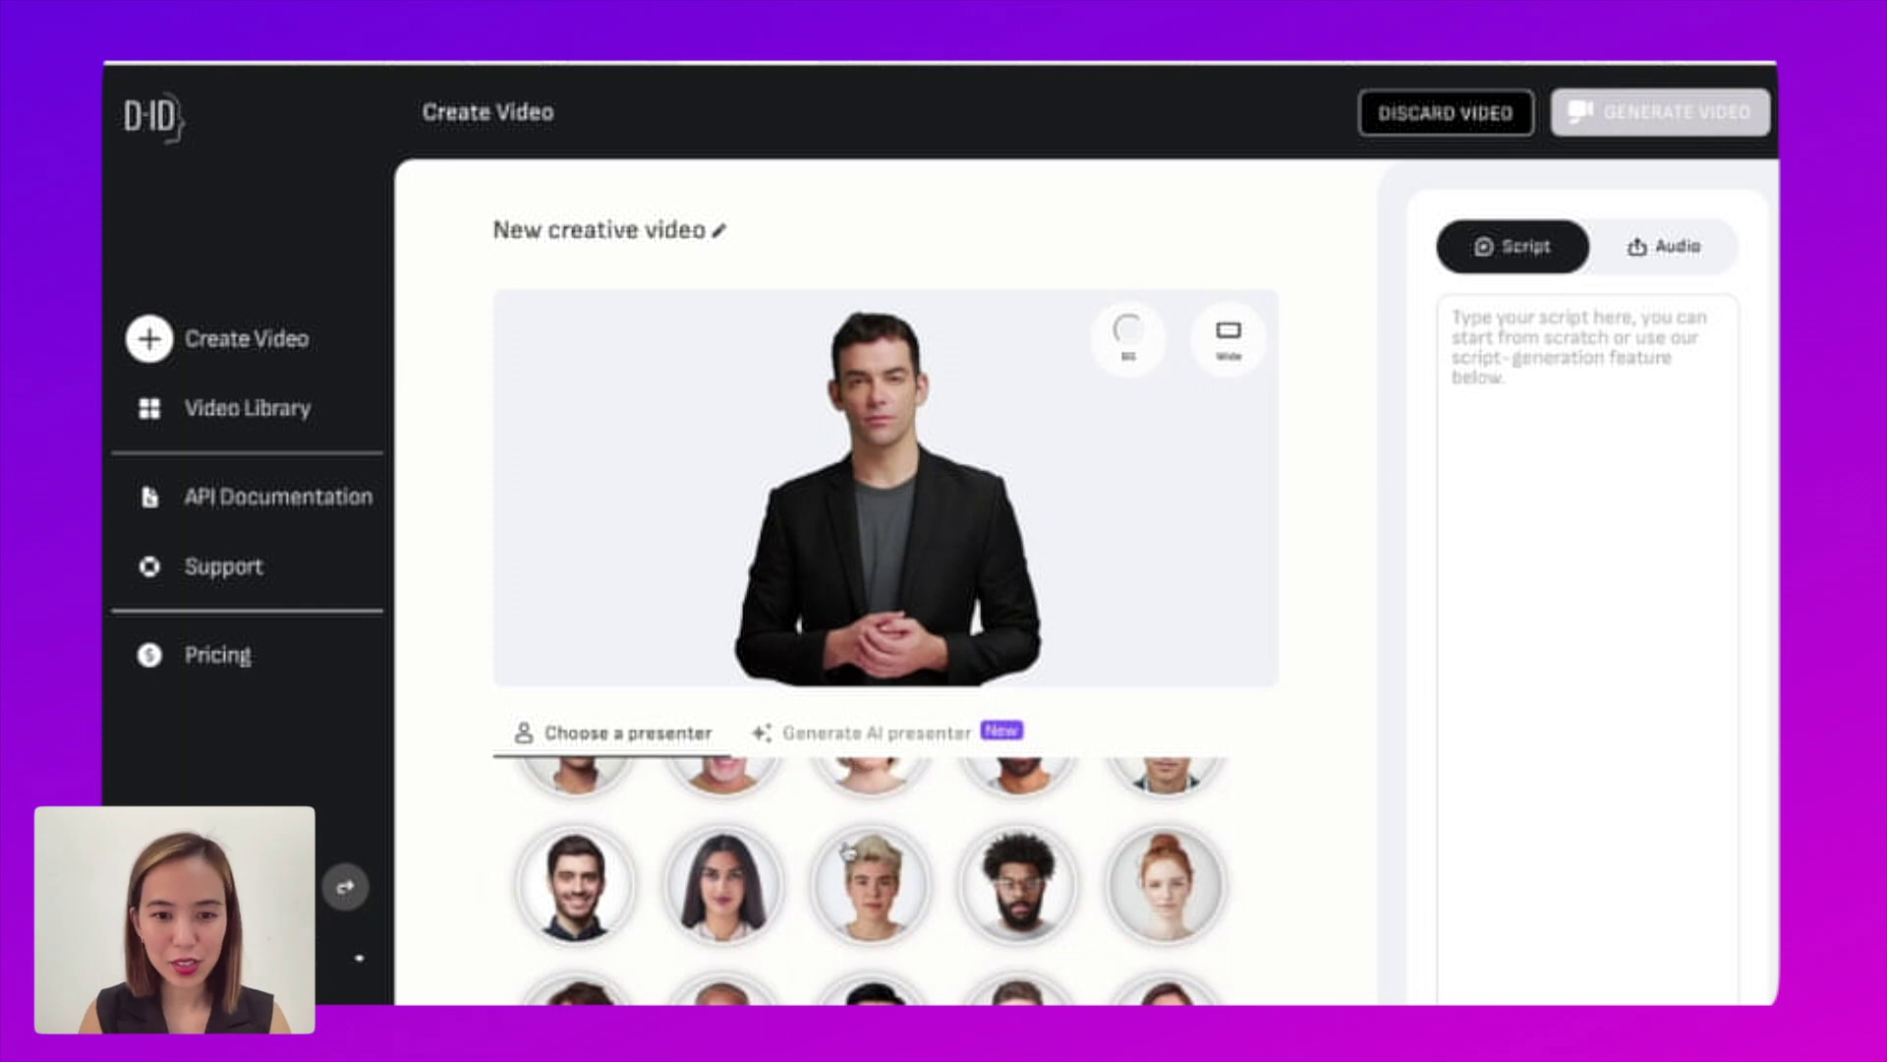
scroll(840, 896, up, 6)
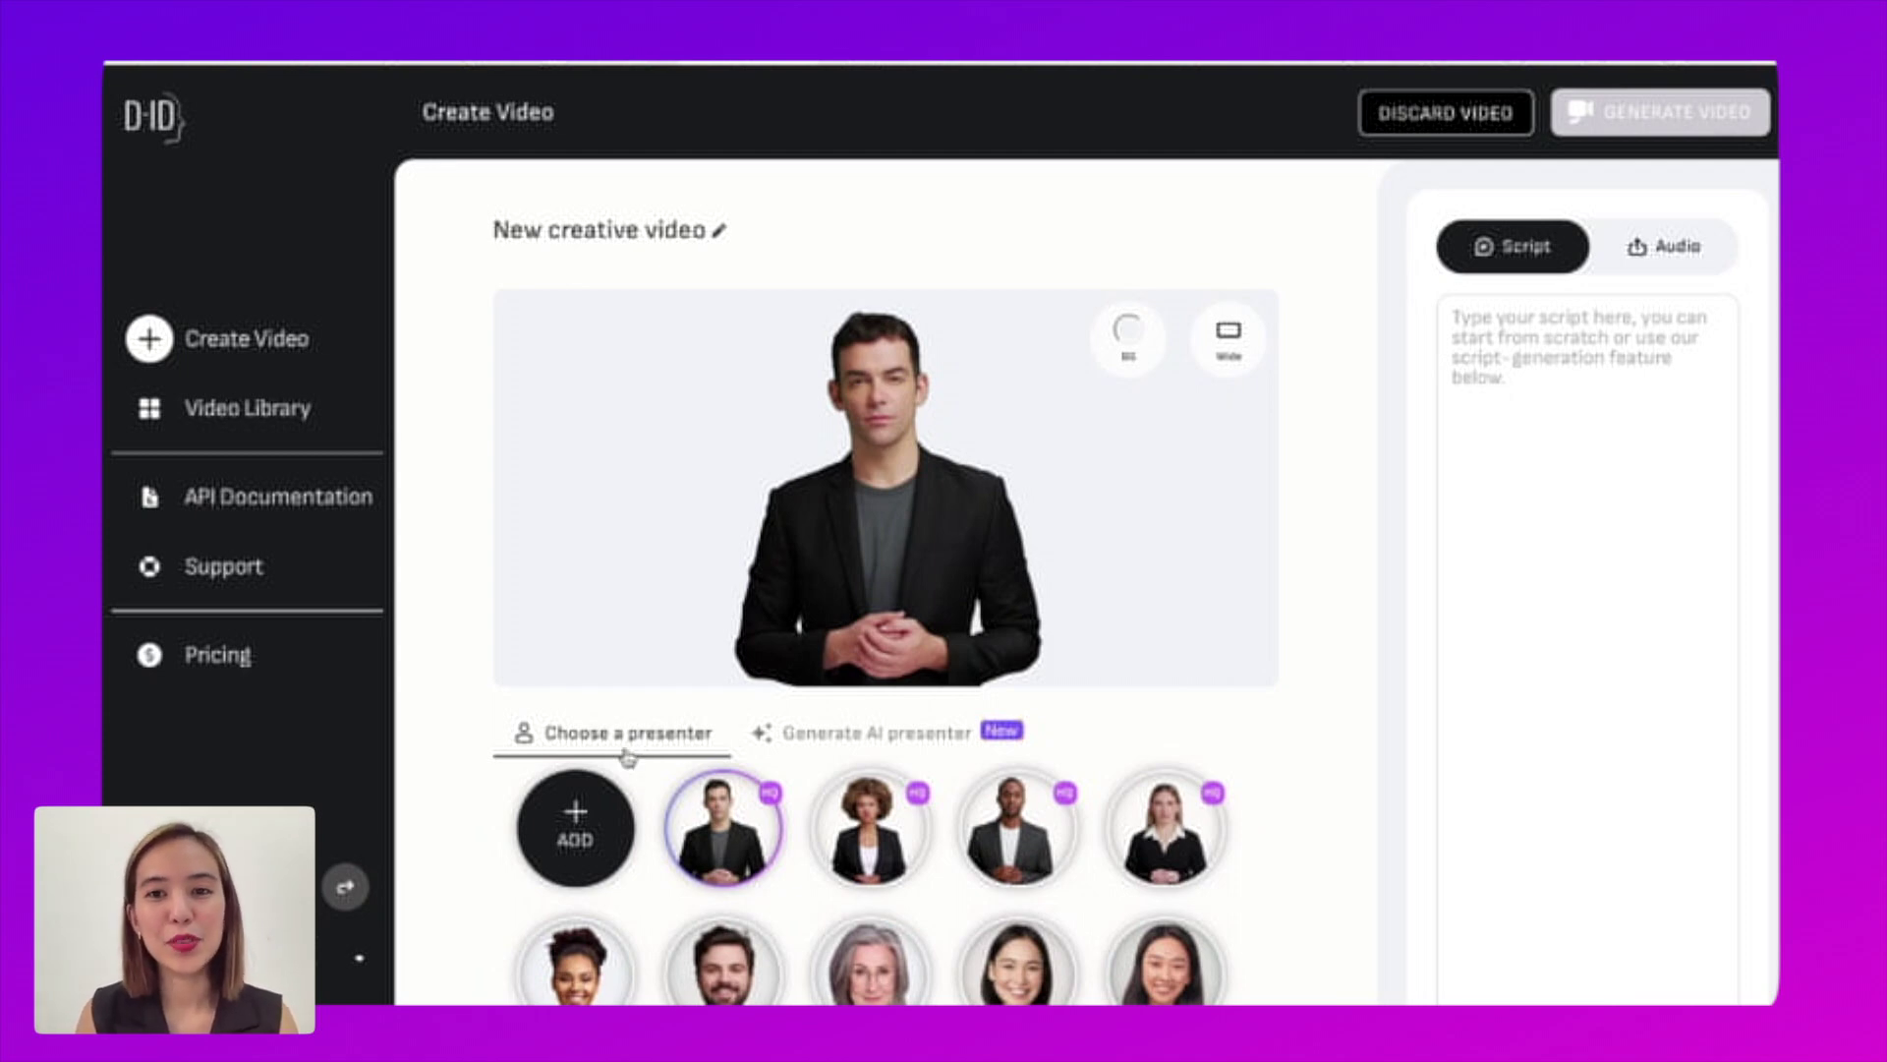
Upload the woman's photo as a new presenter for the video.
mouse_move(570, 829)
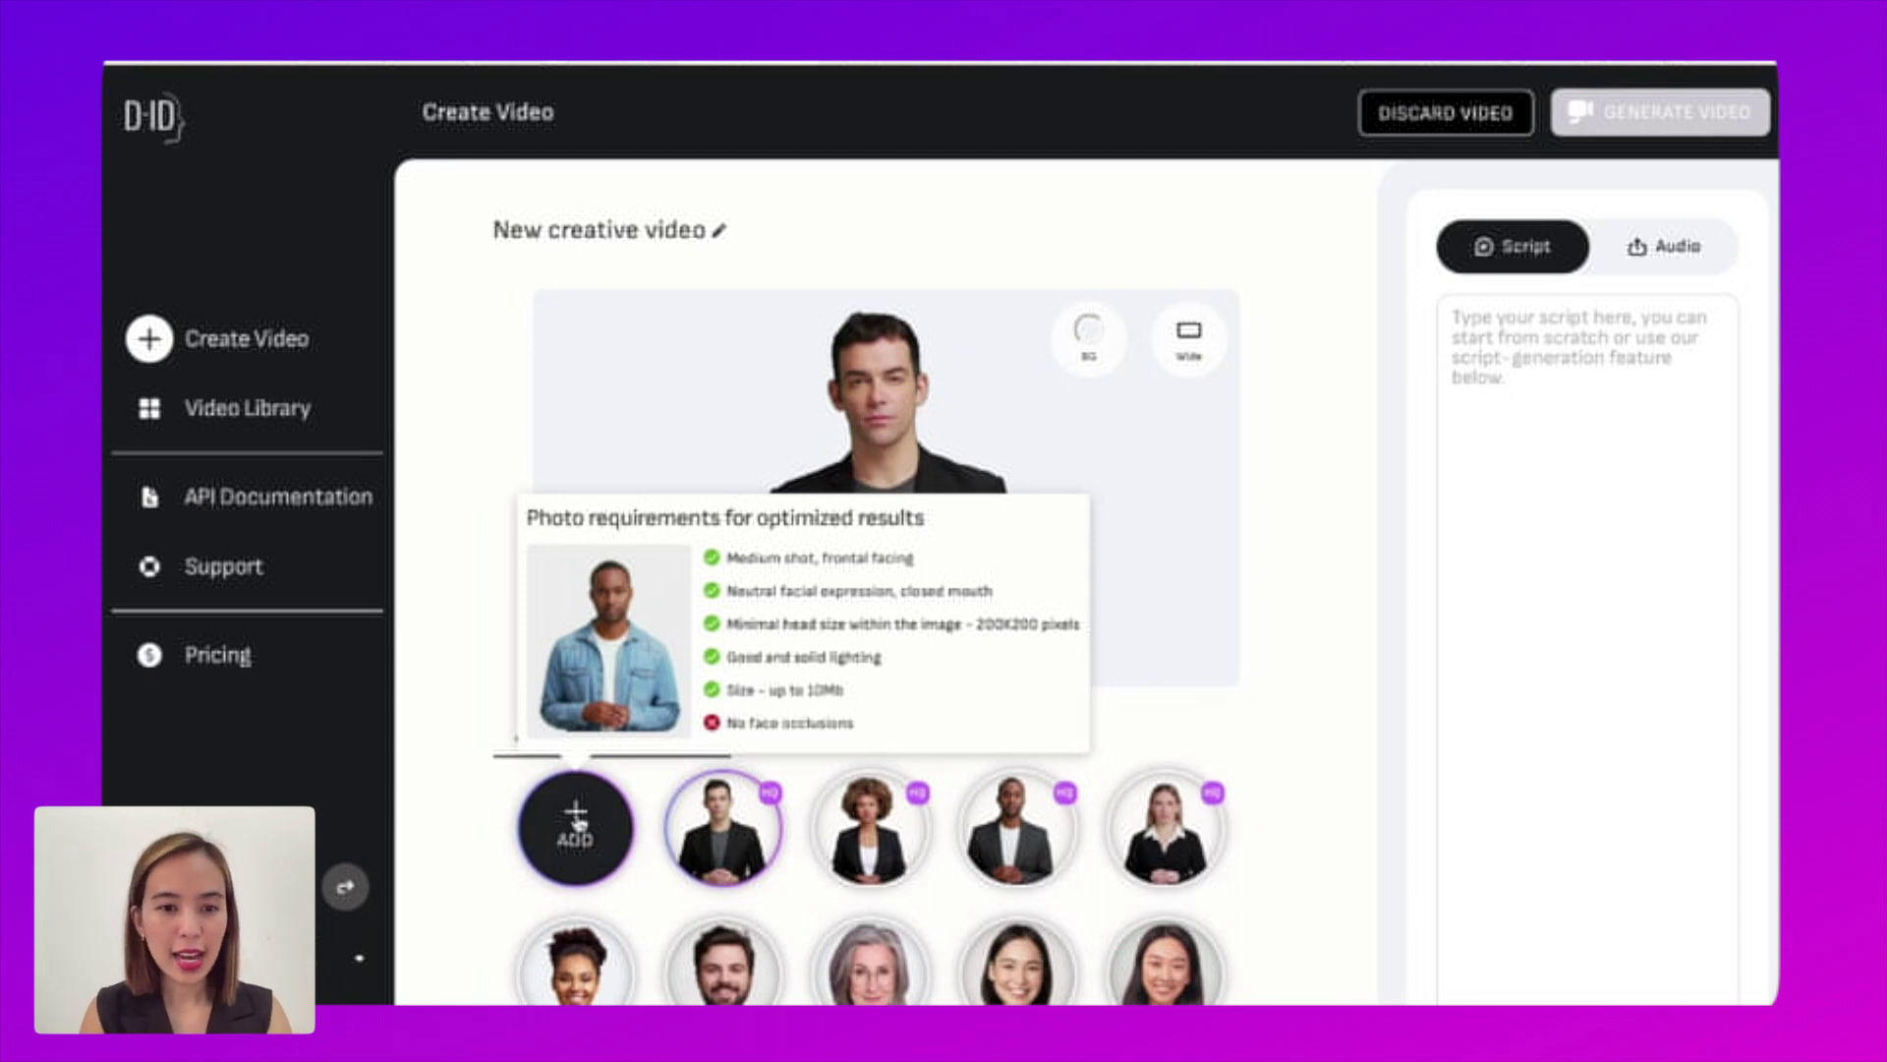
click(578, 824)
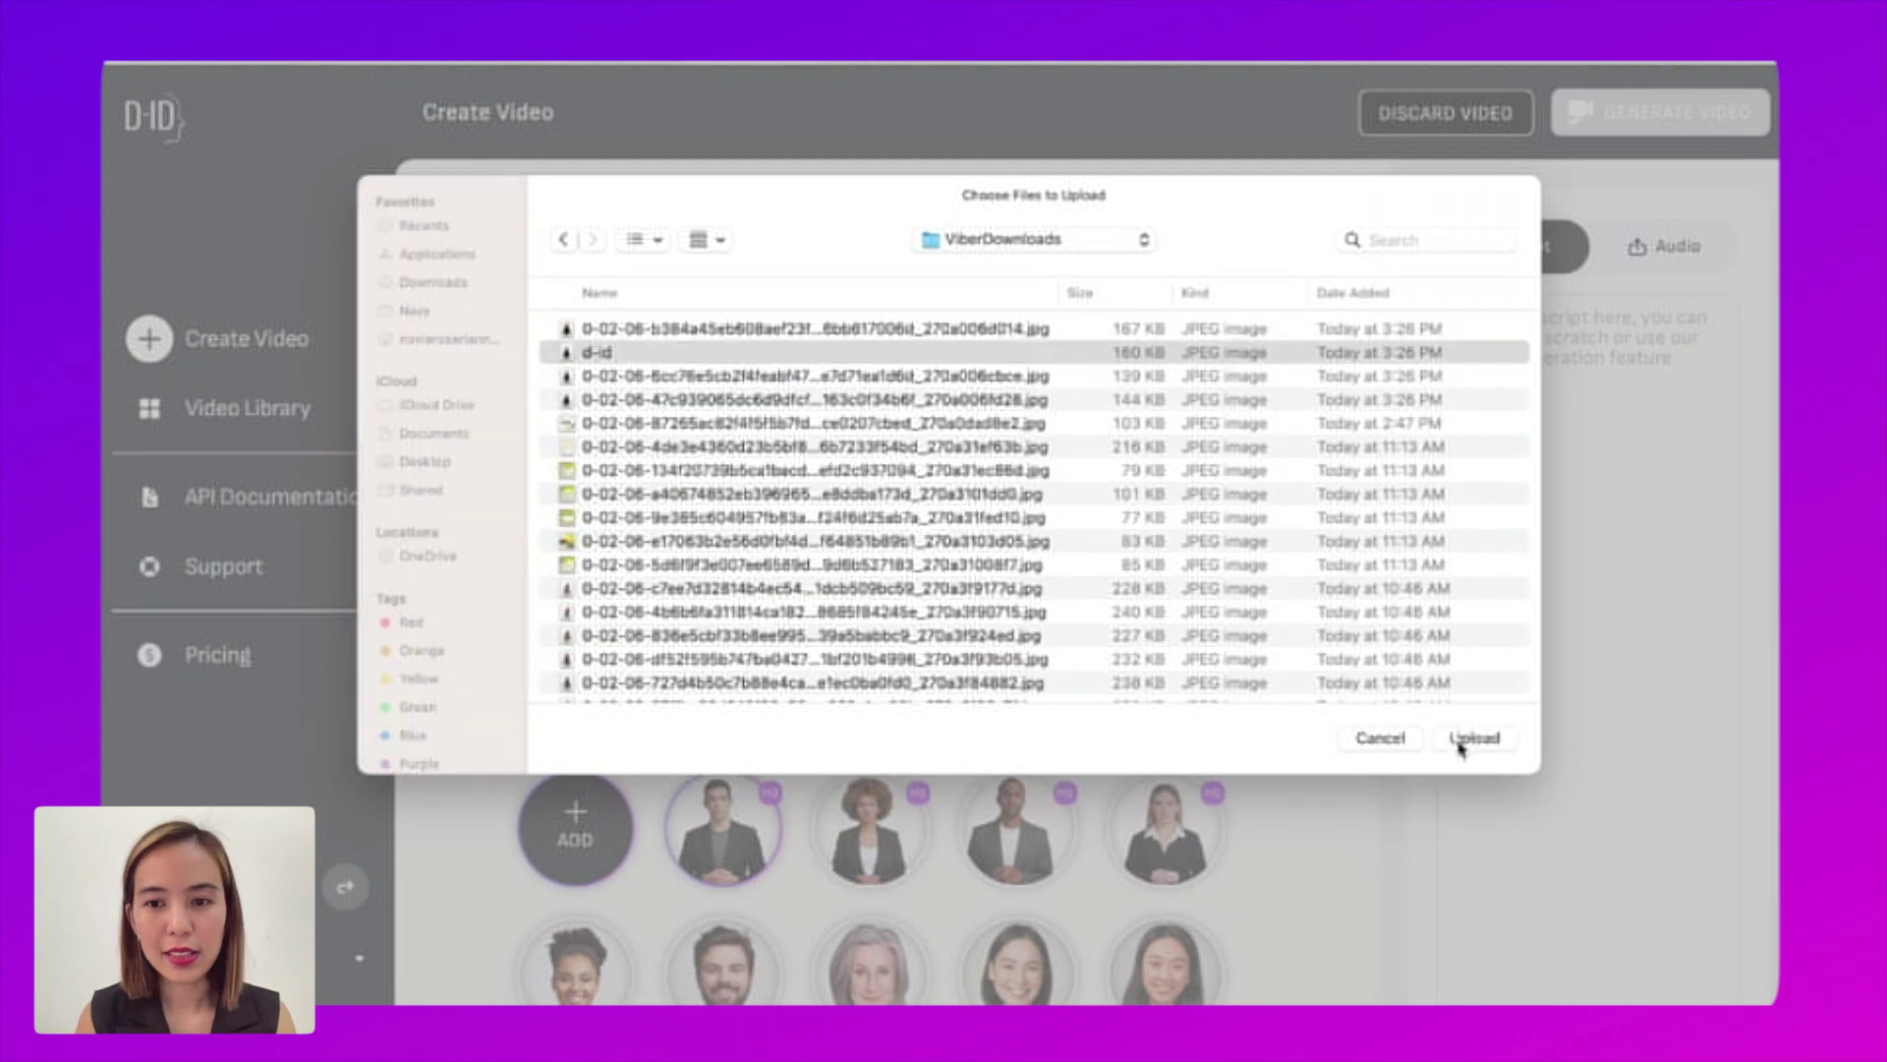
click(1474, 740)
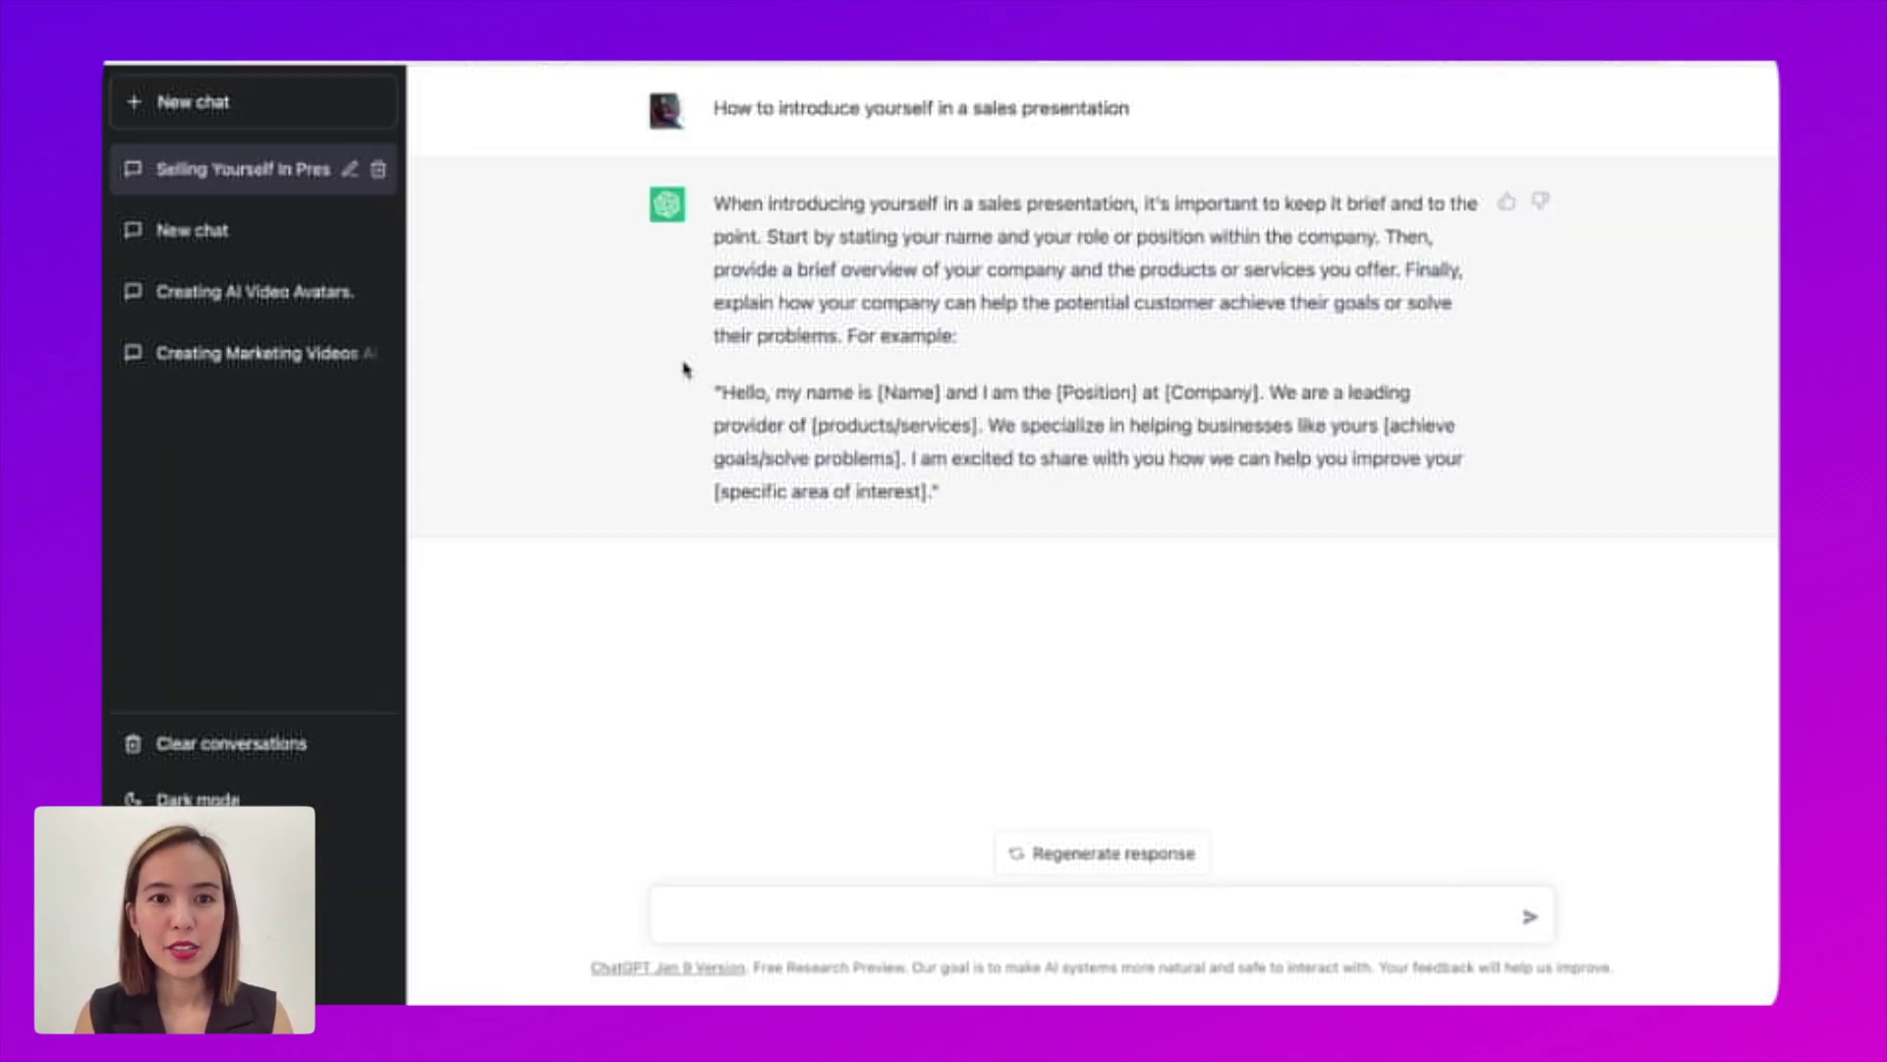
Copy ChatGPT's example introduction paragraph and return to the D-ID Create Video tab.
drag(724, 390, 955, 516)
key(ctrl+c)
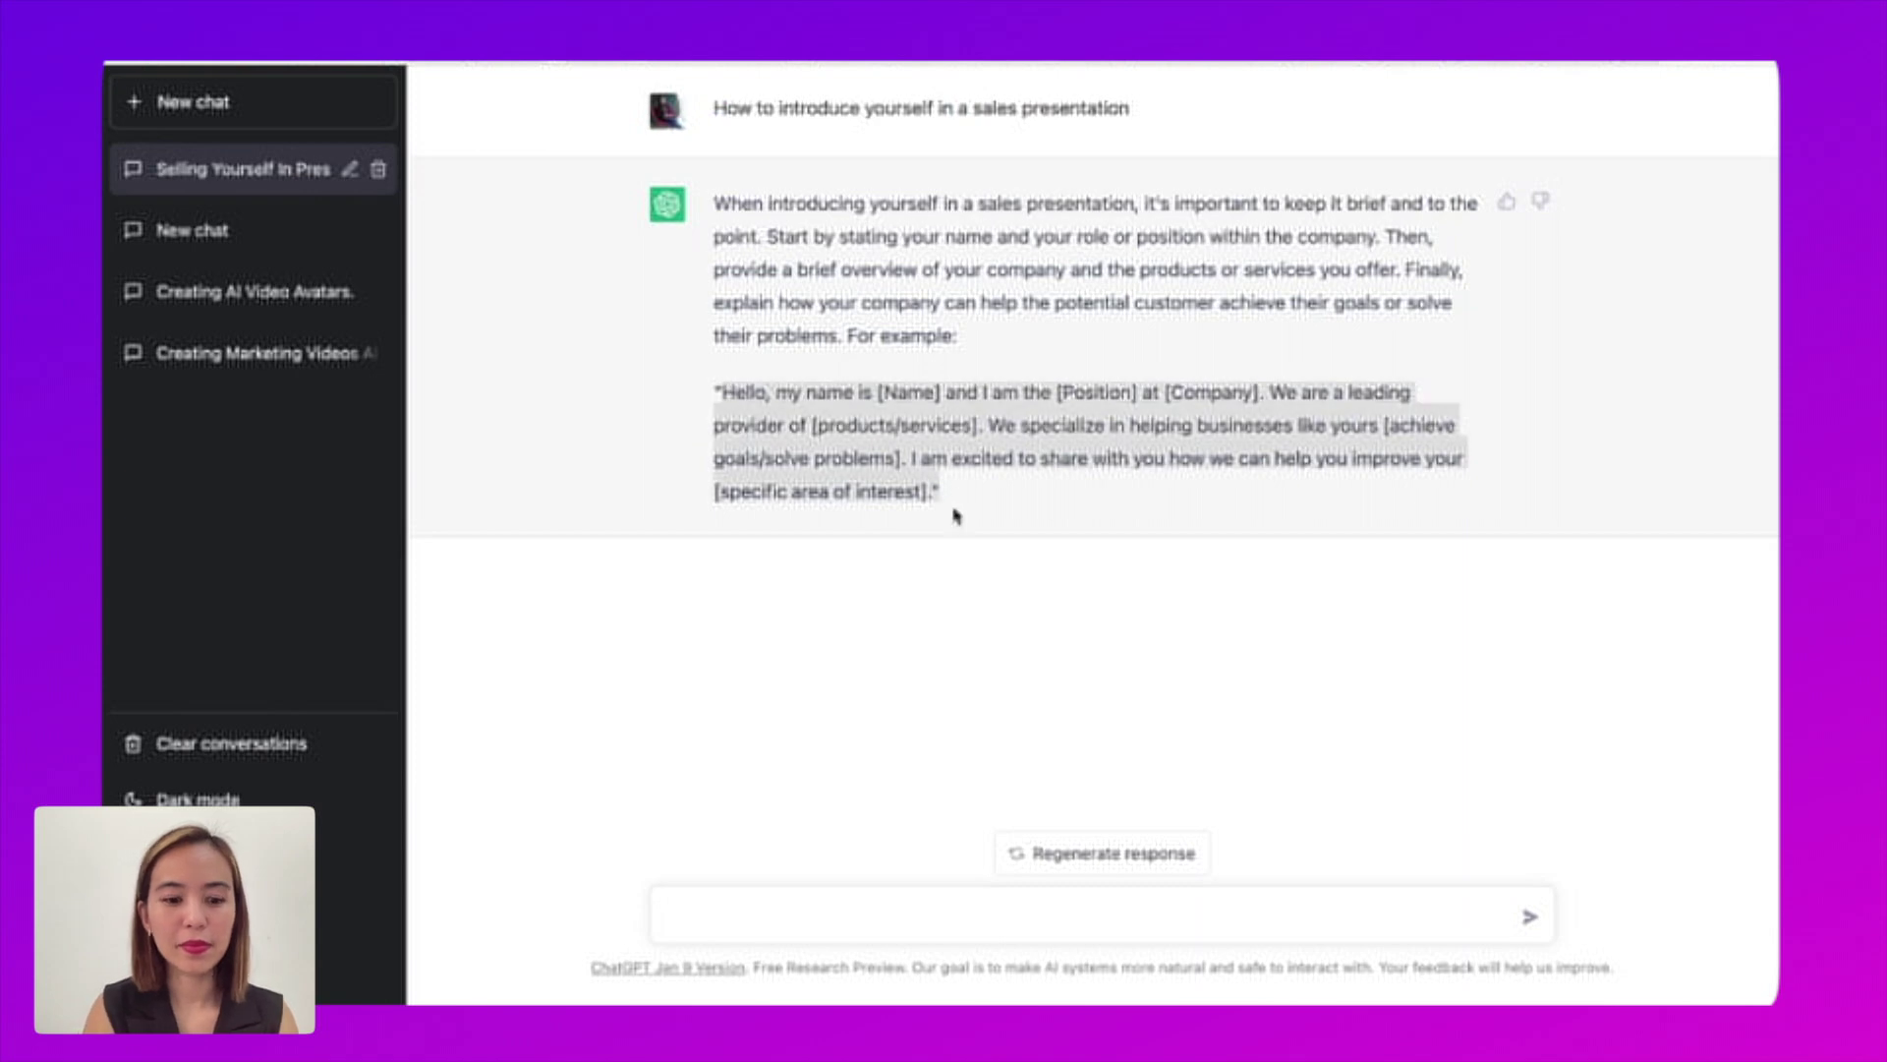
click(739, 73)
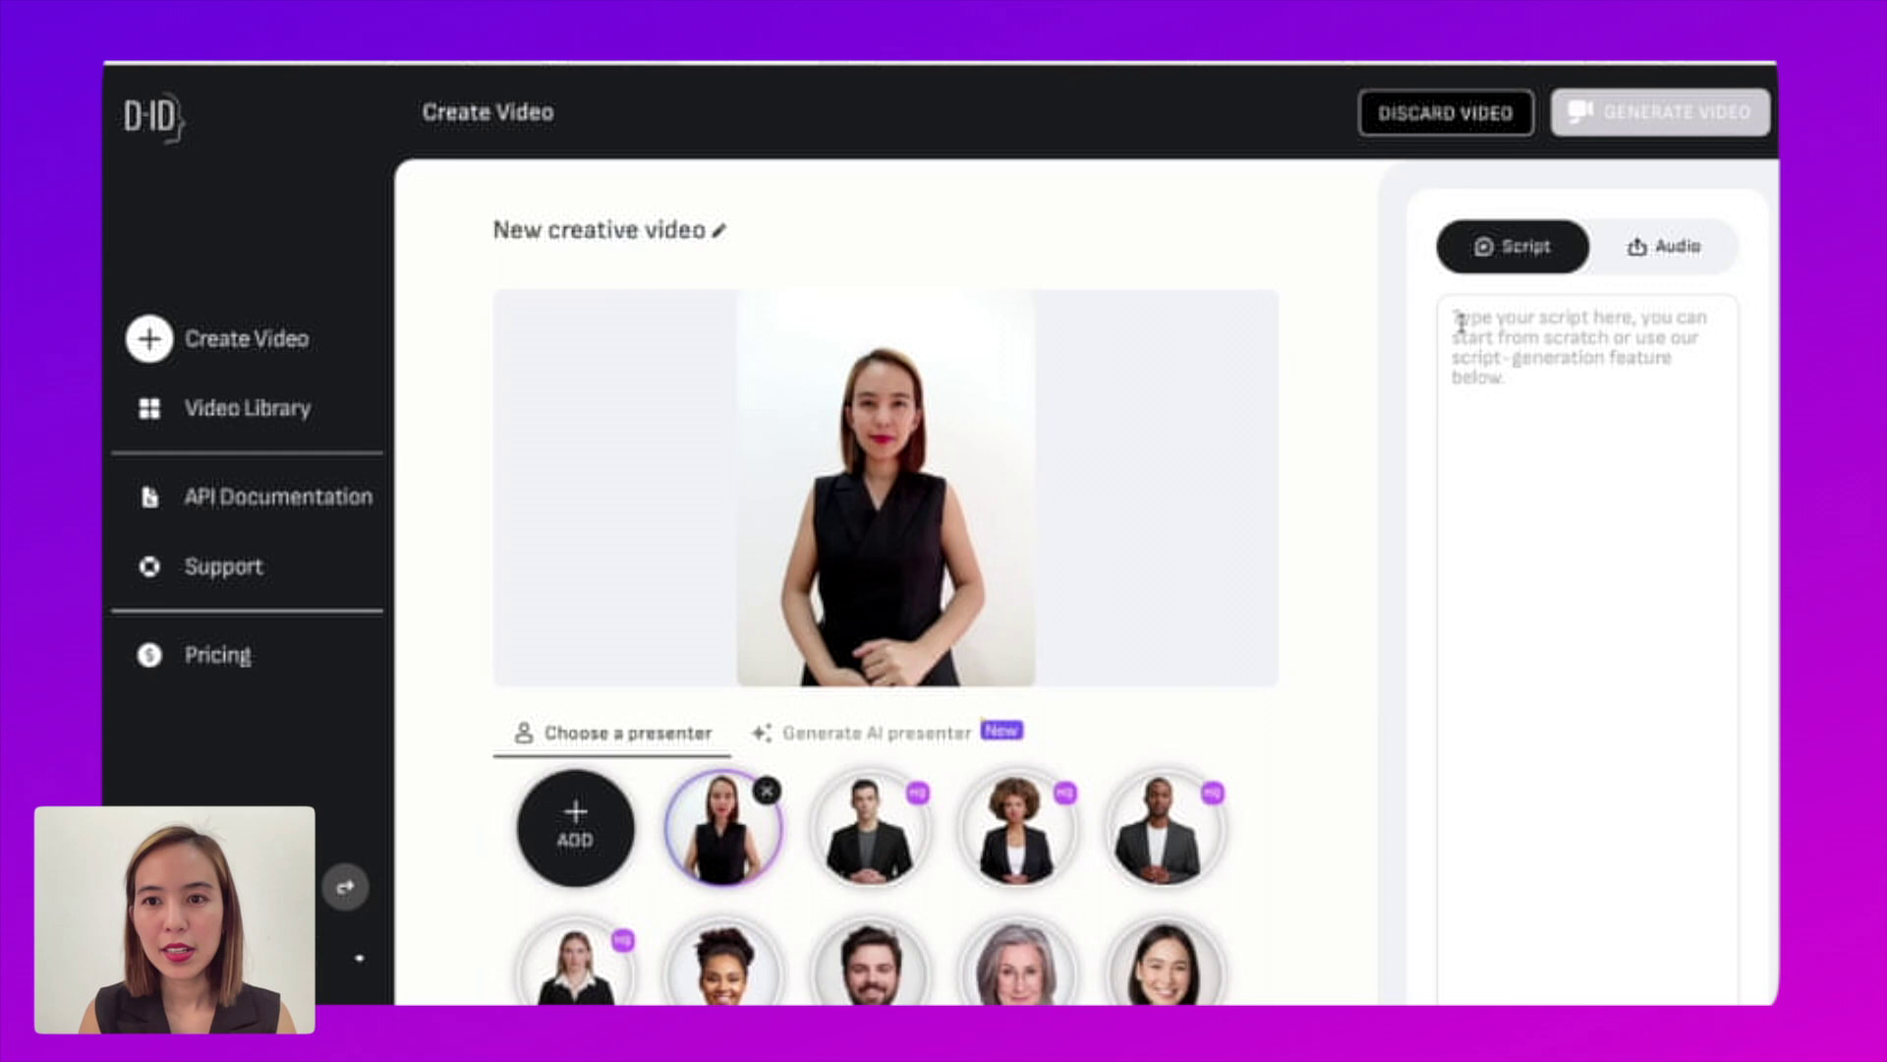
Paste the introduction as the script, filling in the presenter's name, Marketing Representative and sales-and-marketing strategies.
key(ctrl+v)
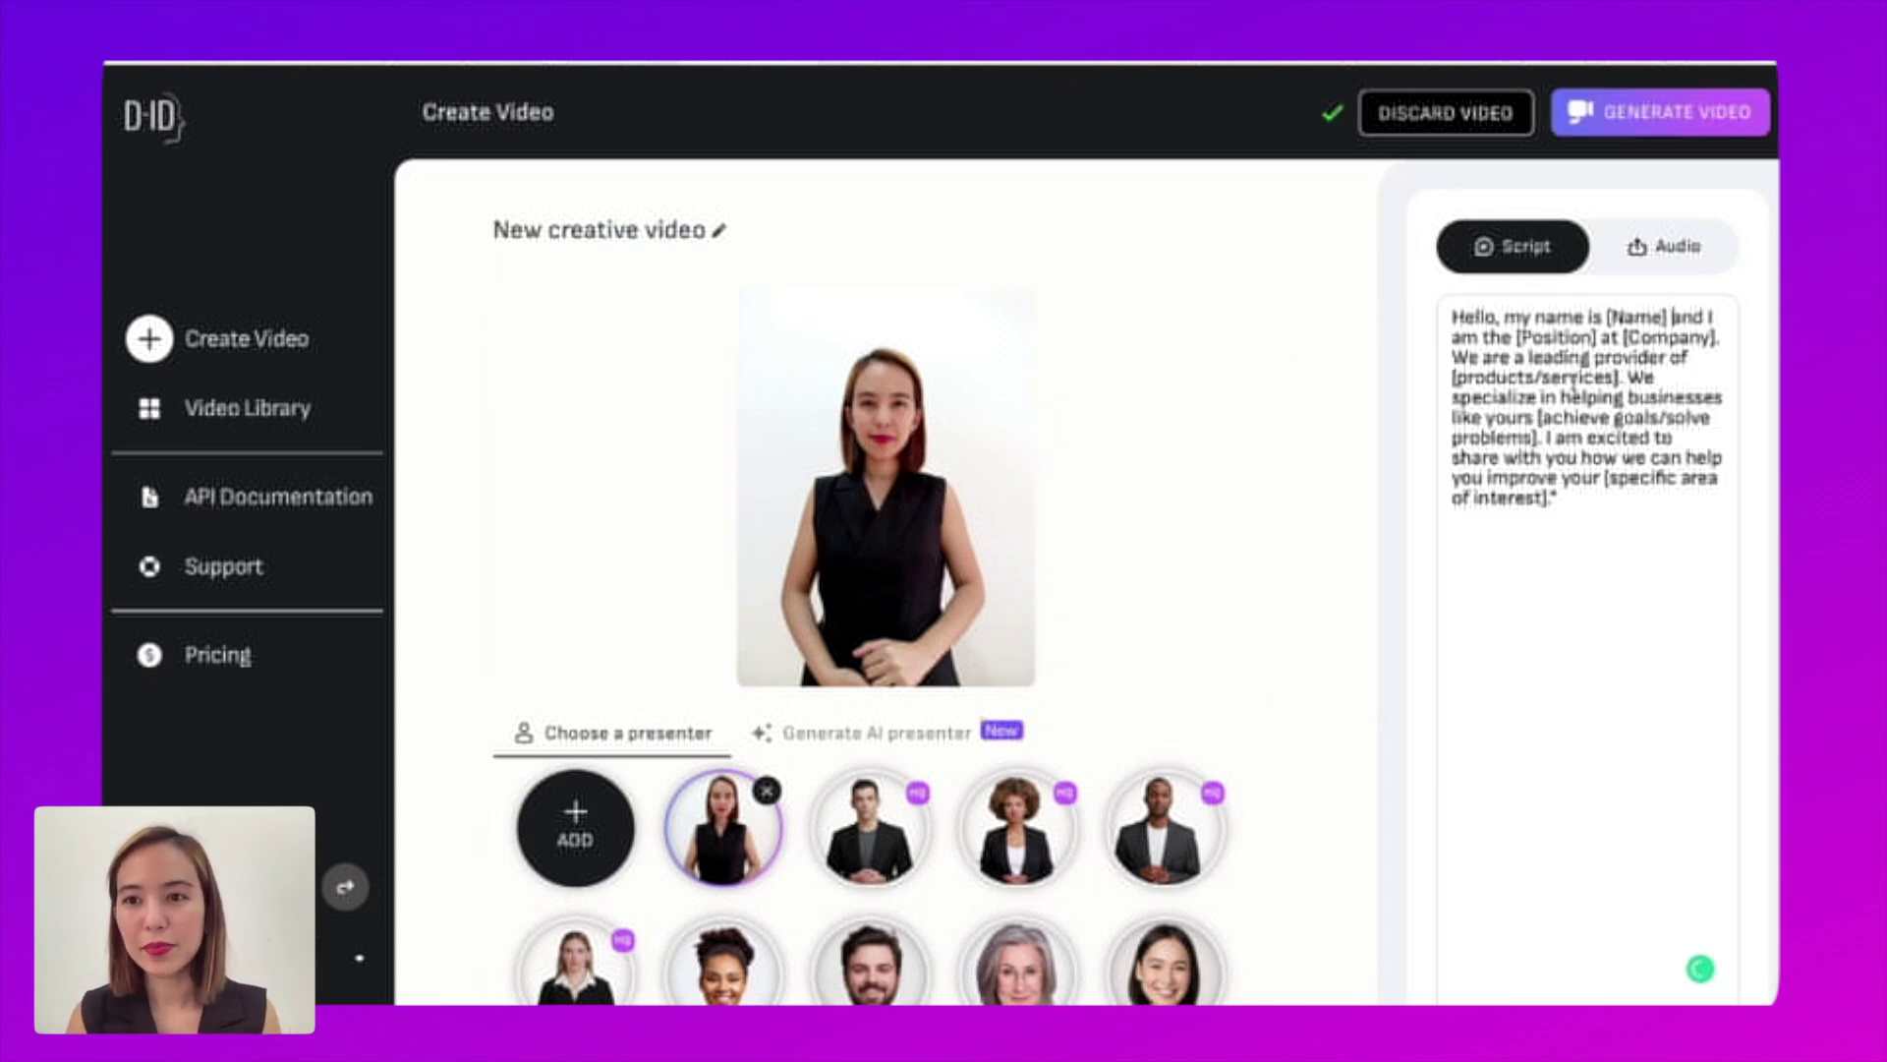
key(BackSpace)
key(BackSpace)
key(BackSpace)
key(BackSpace)
key(BackSpace)
key(BackSpace)
text(Novie)
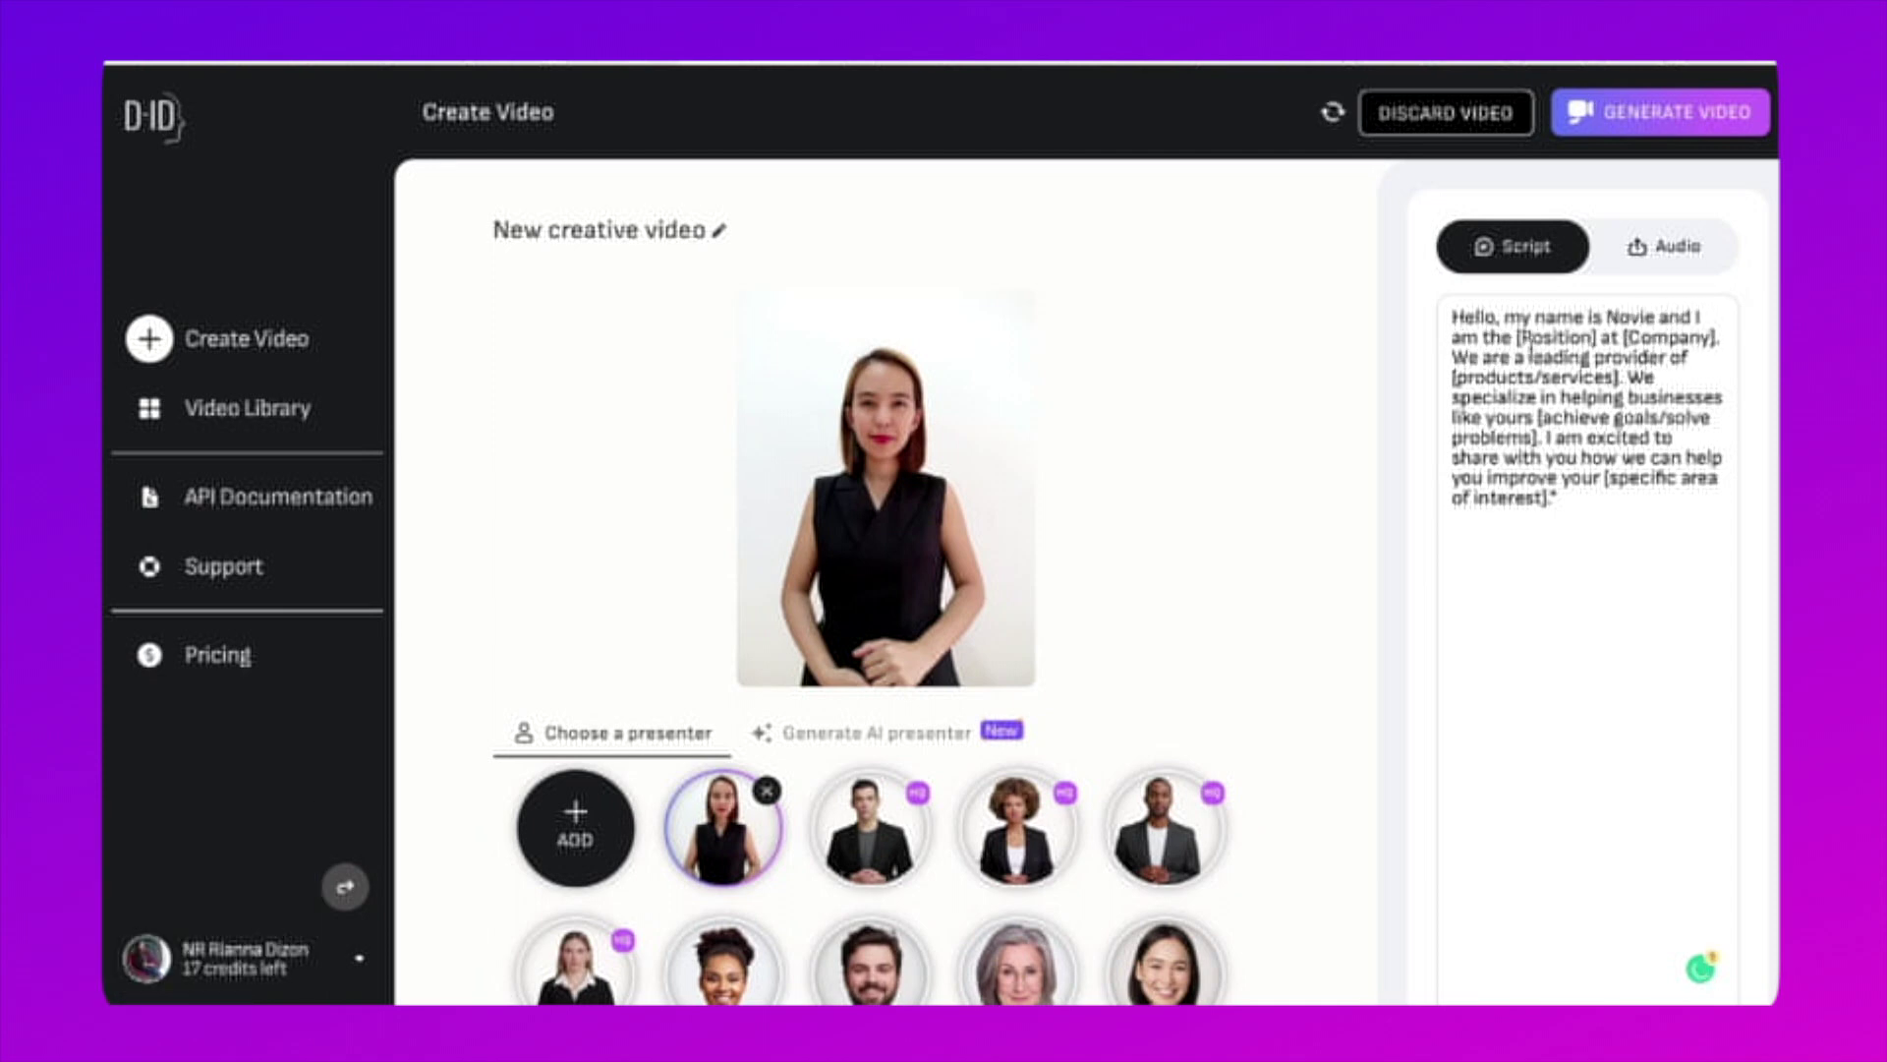
click(1660, 336)
key(BackSpace)
key(BackSpace)
key(BackSpace)
key(BackSpace)
key(BackSpace)
key(BackSpace)
key(BackSpace)
key(BackSpace)
key(BackSpace)
key(BackSpace)
key(BackSpace)
text(Marketing Representative)
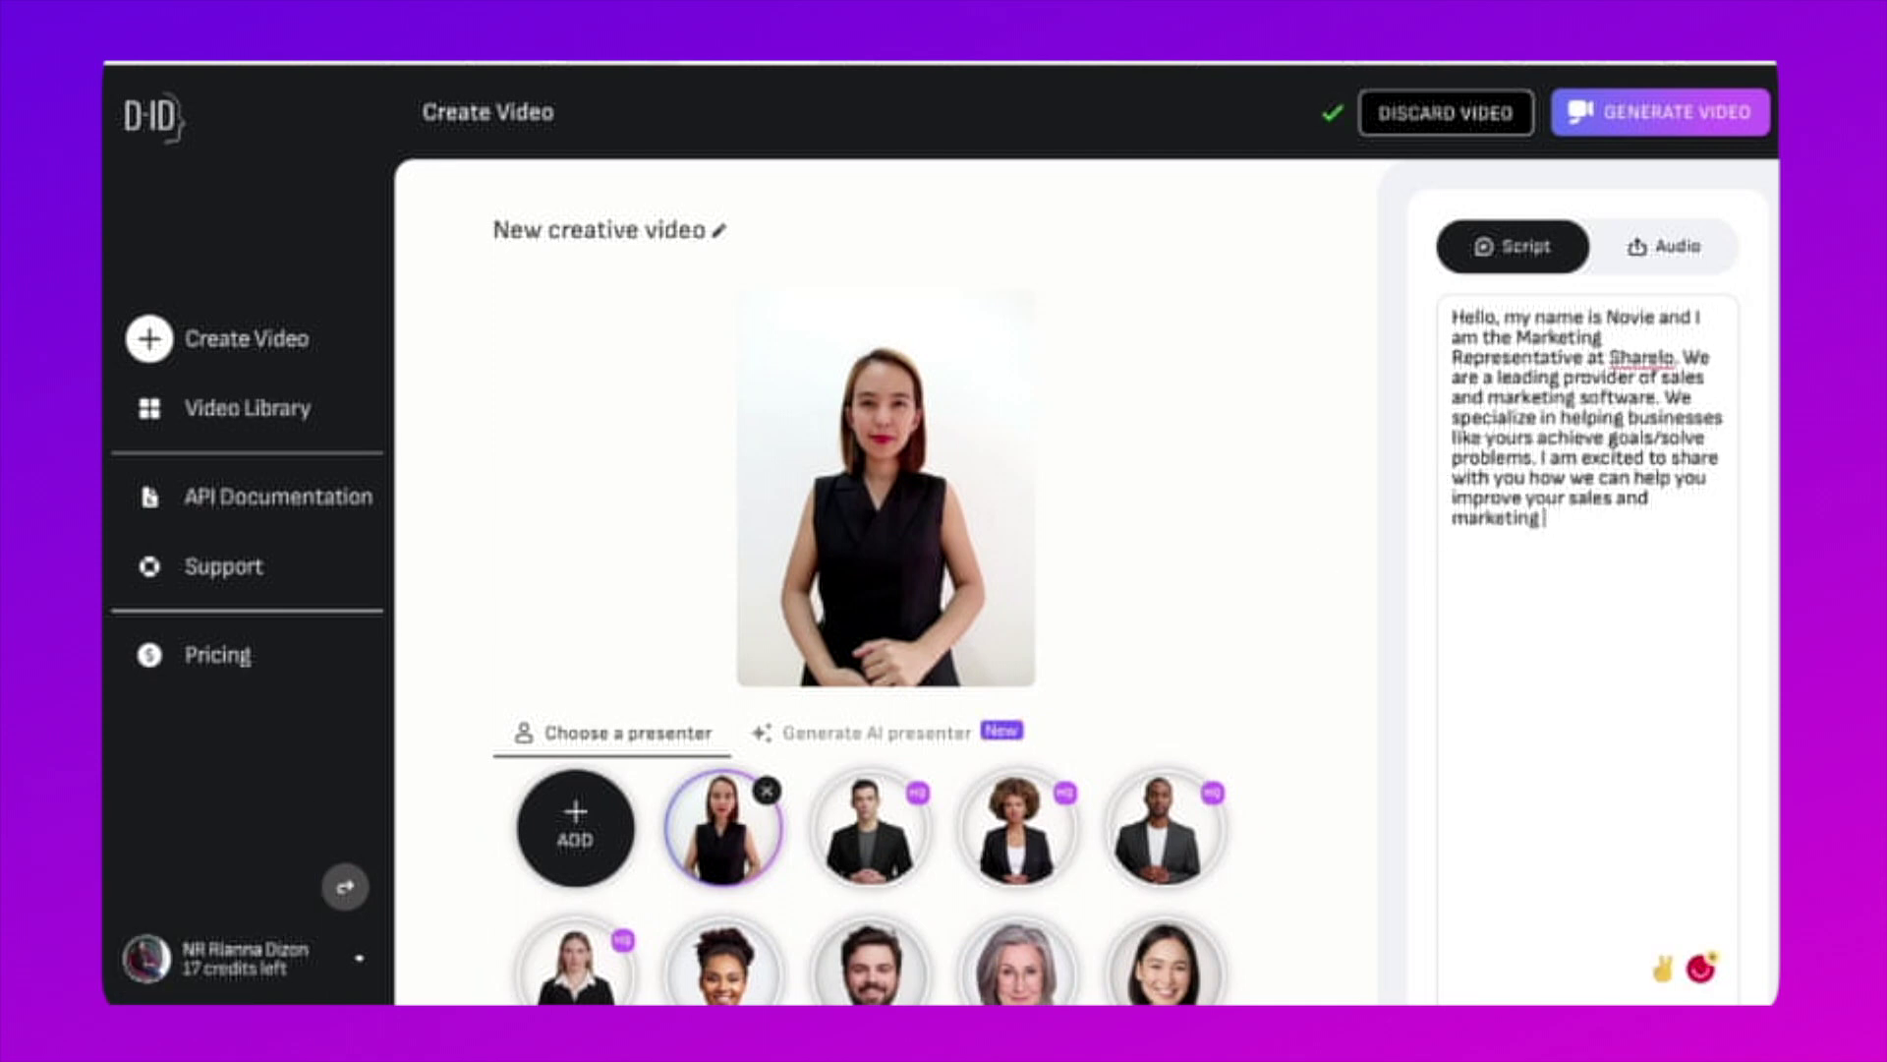
text(strategies.)
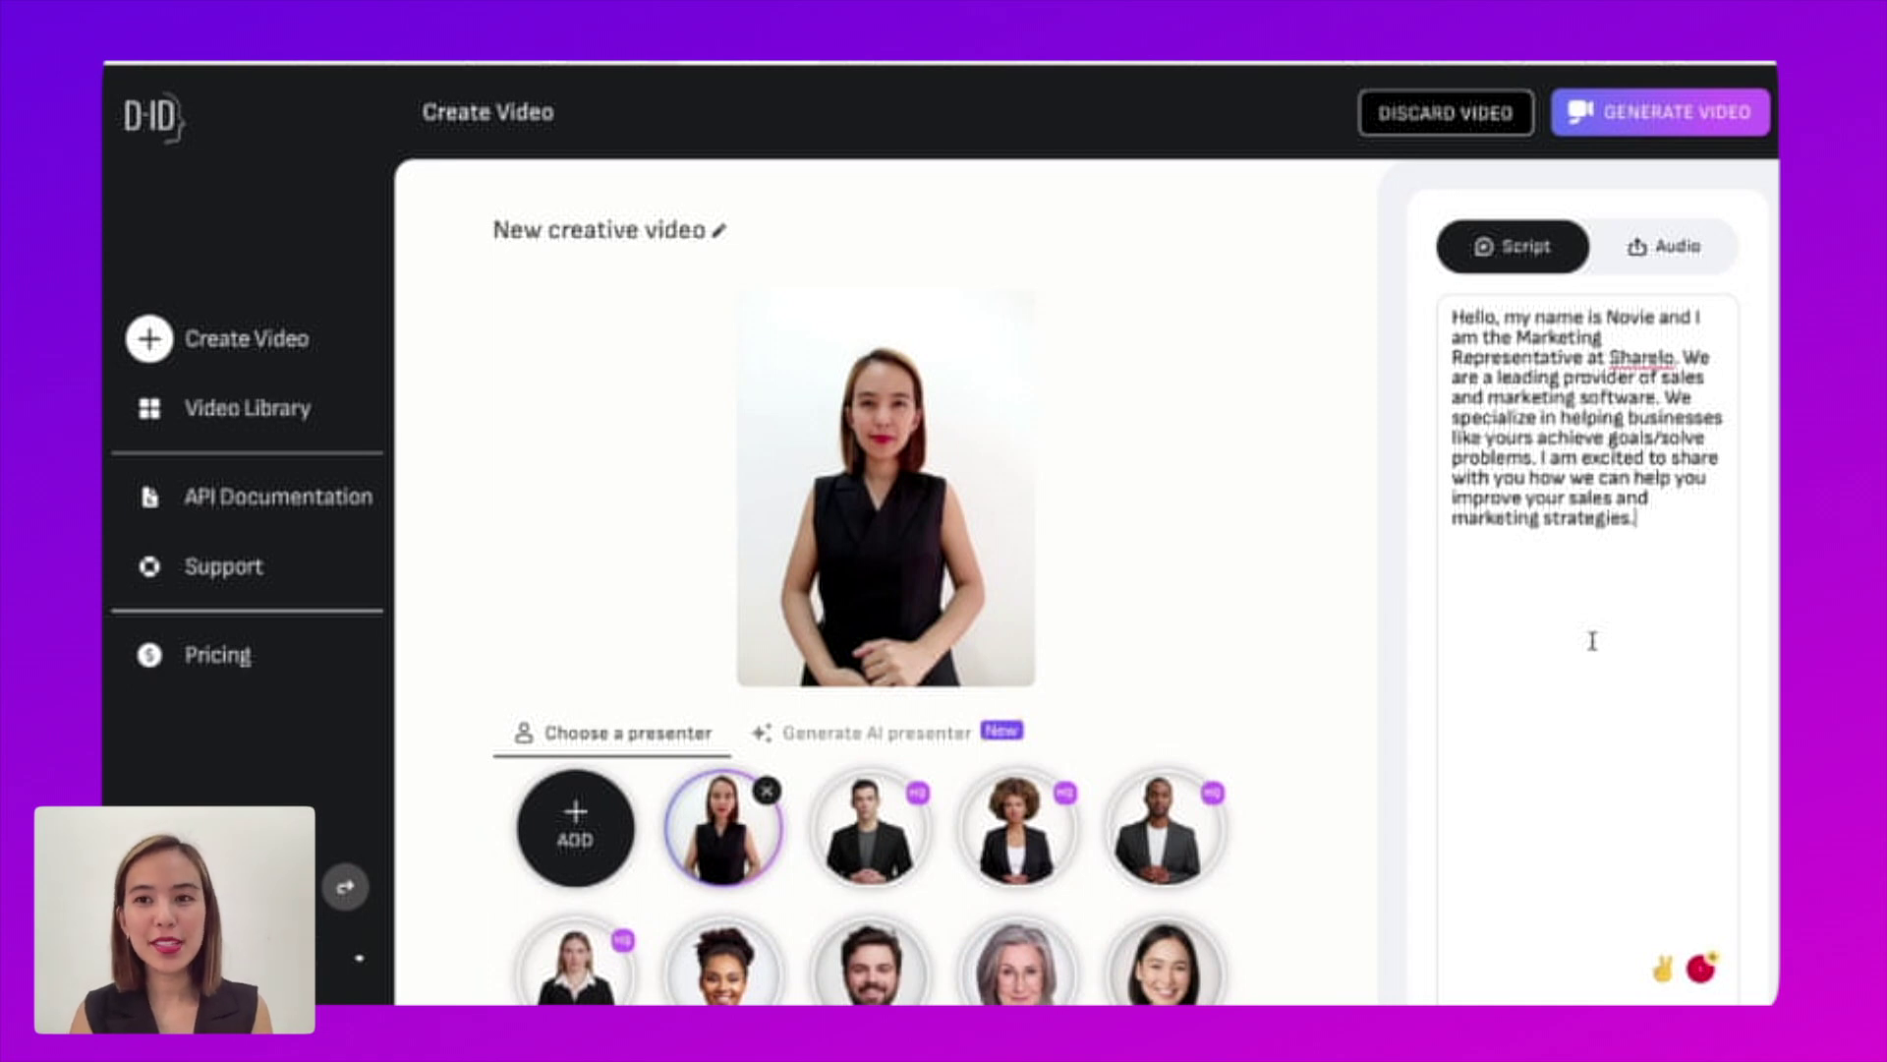
Generate the video from the script, confirming the 2-credit cost.
click(1658, 120)
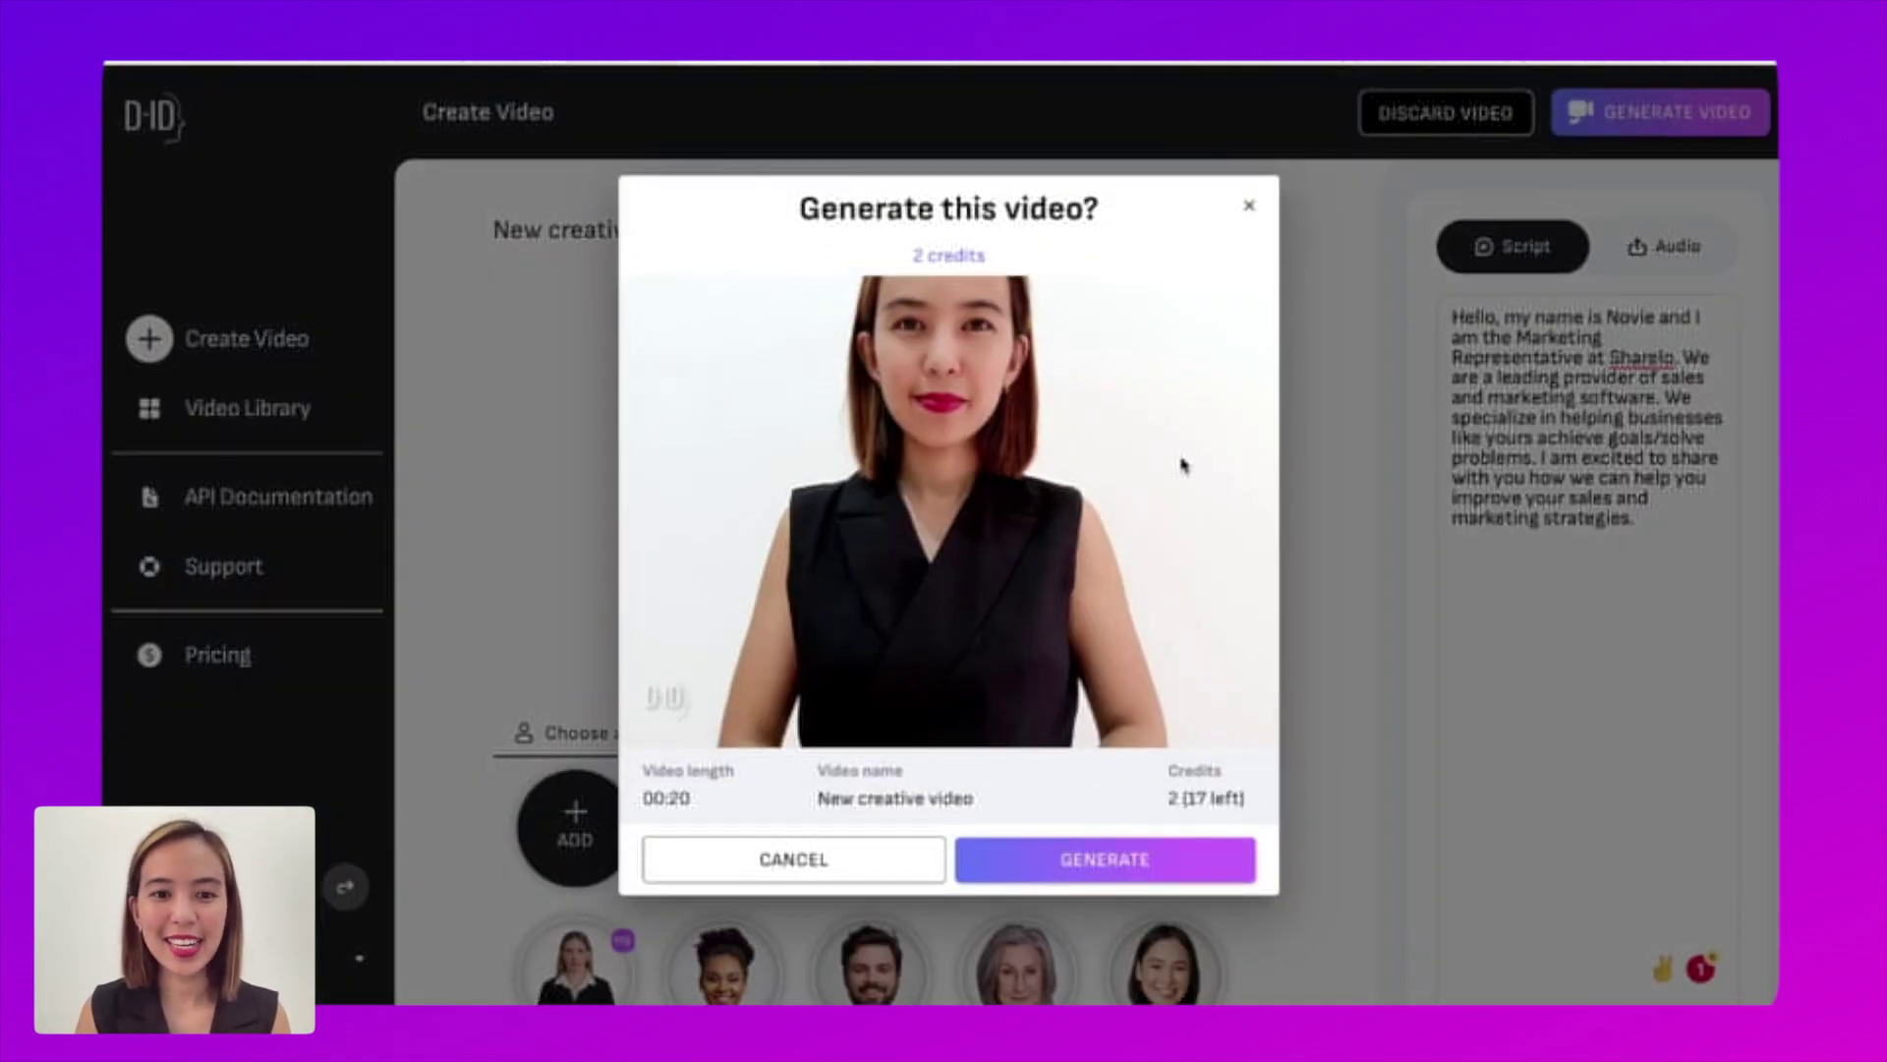
click(1064, 865)
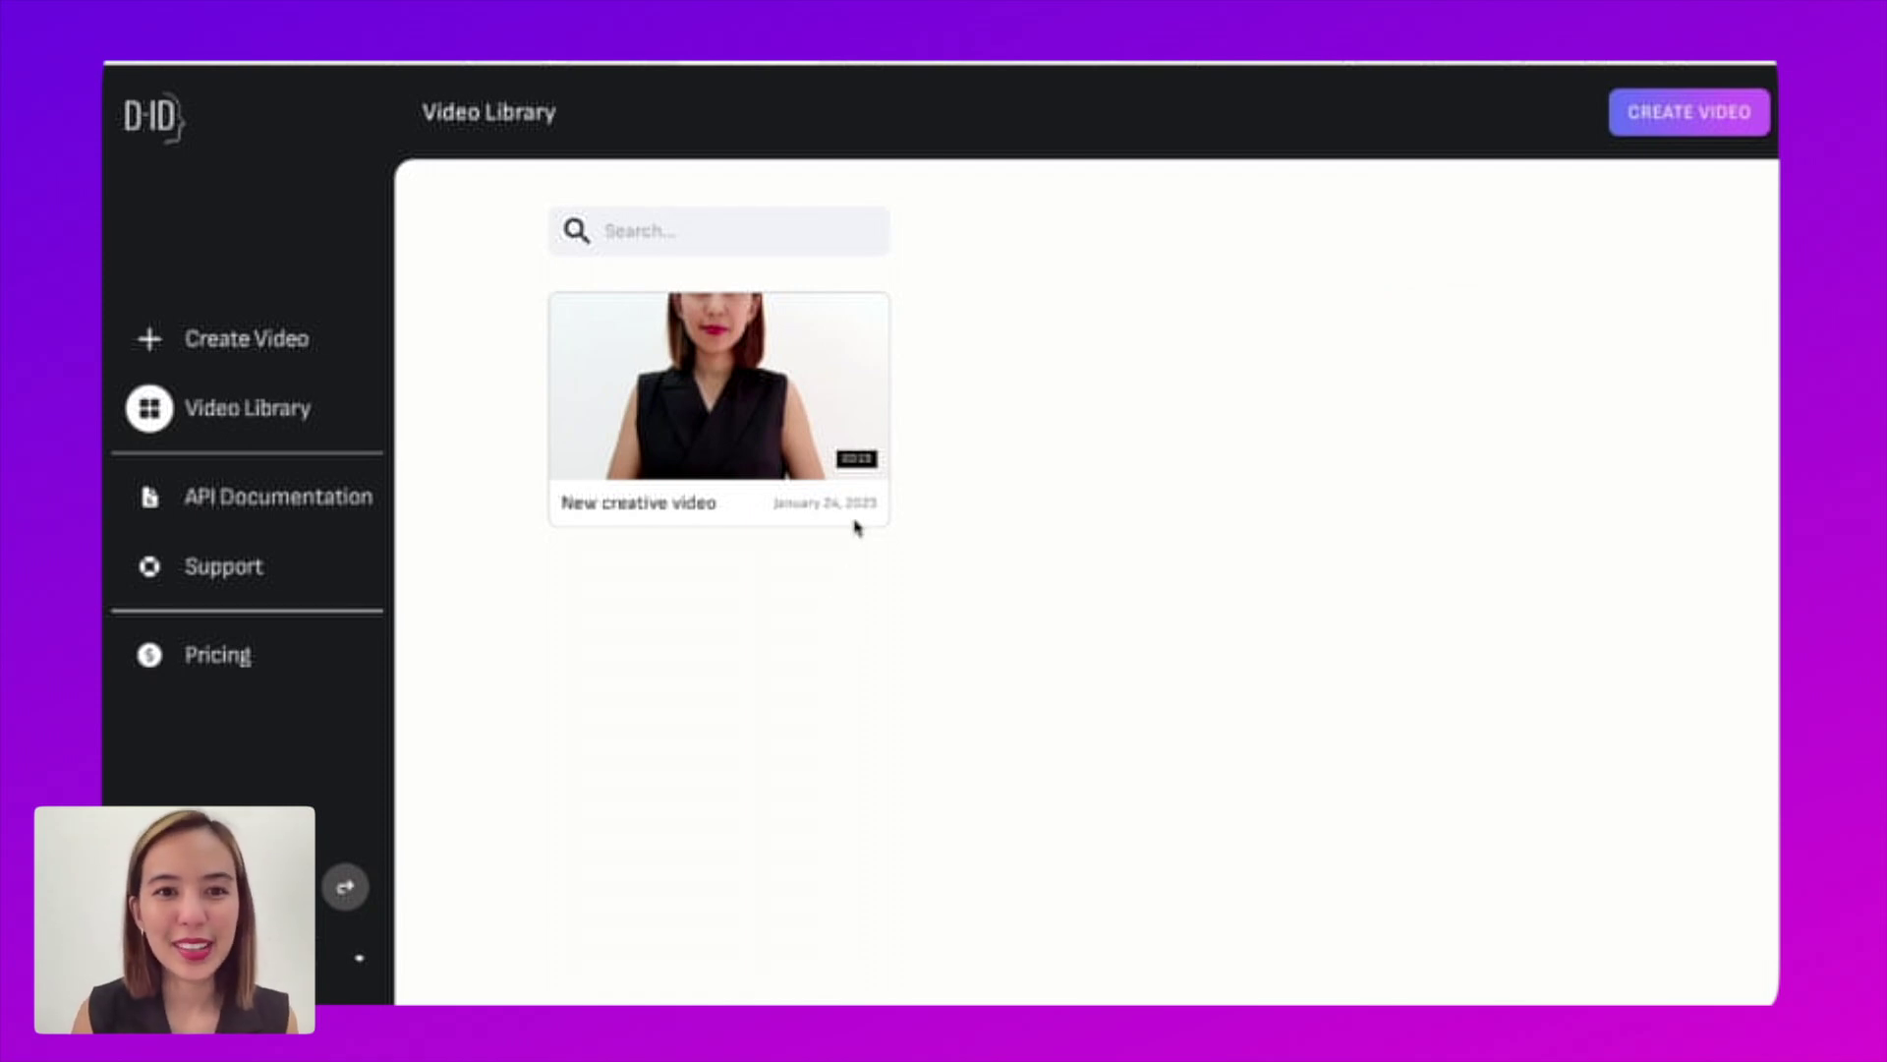
Play the newly generated video of the woman from the Video Library.
mouse_move(737, 398)
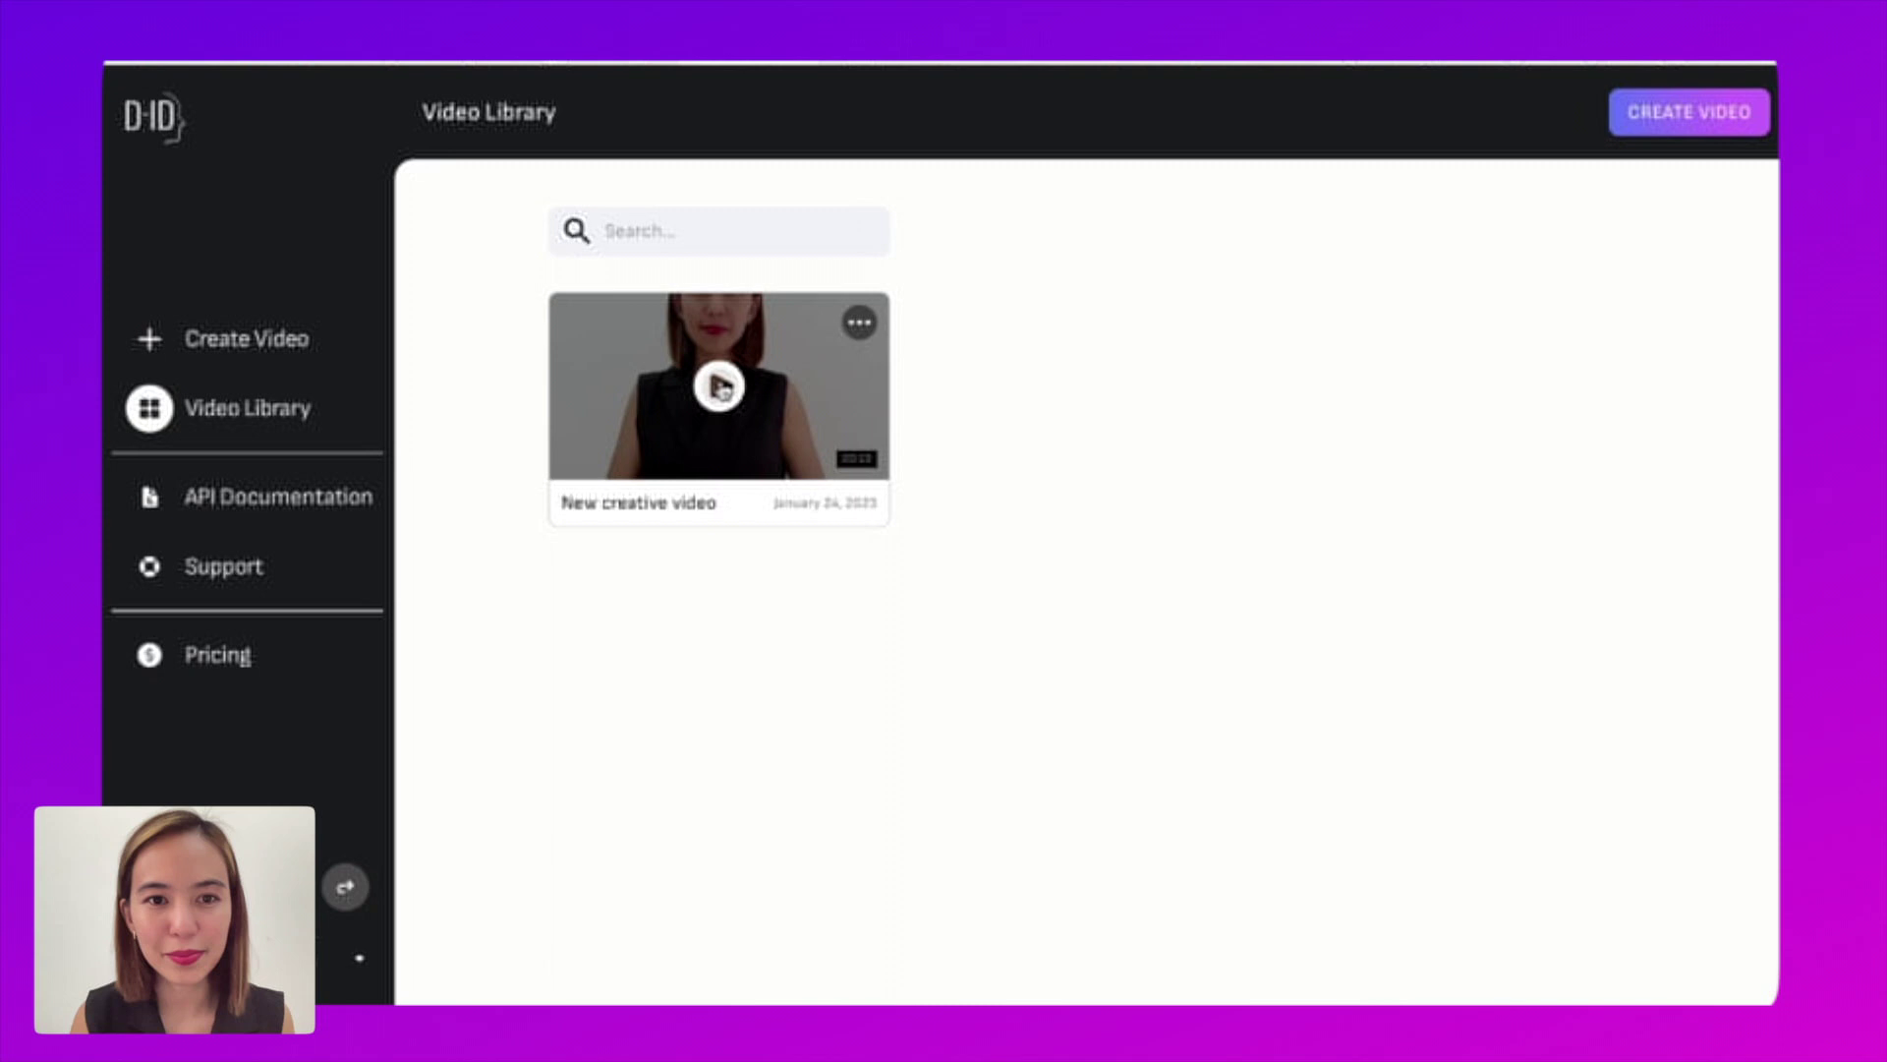
click(720, 389)
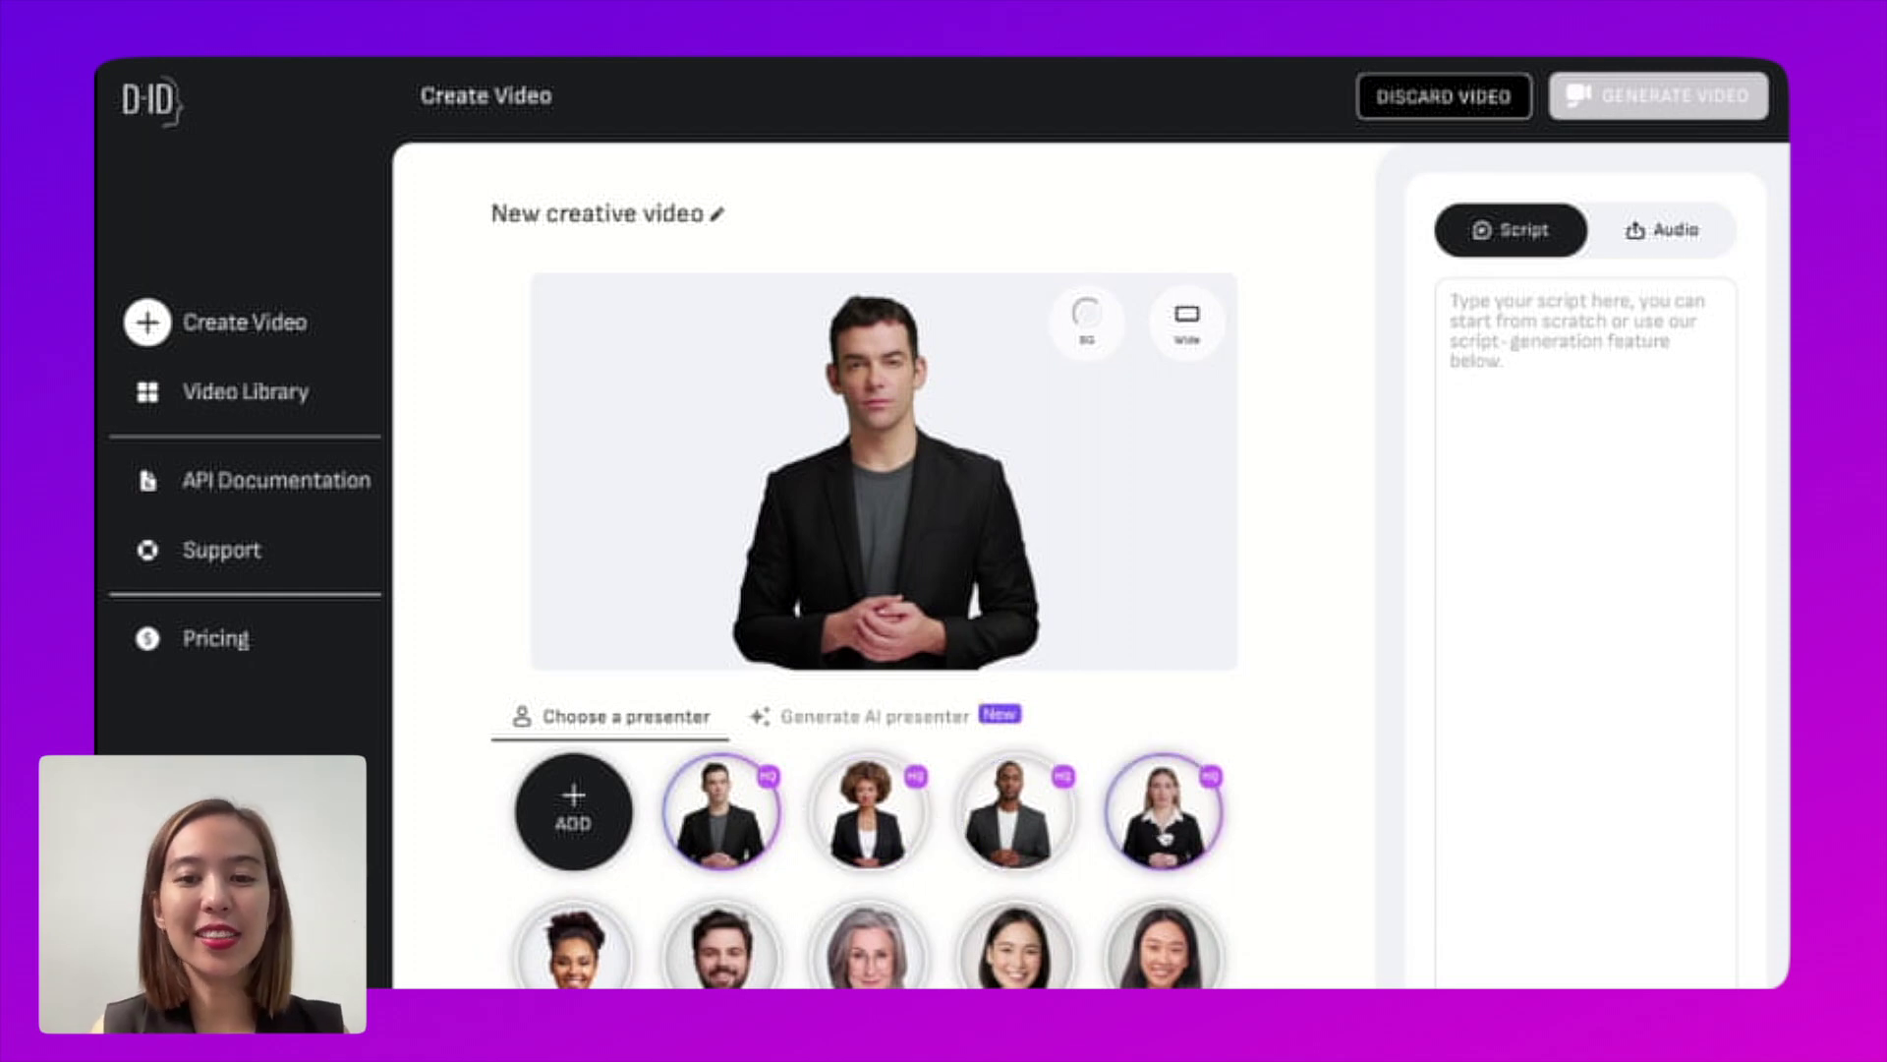
Choose the curly-haired presenter and paste the Sharelo introduction into the script.
click(895, 833)
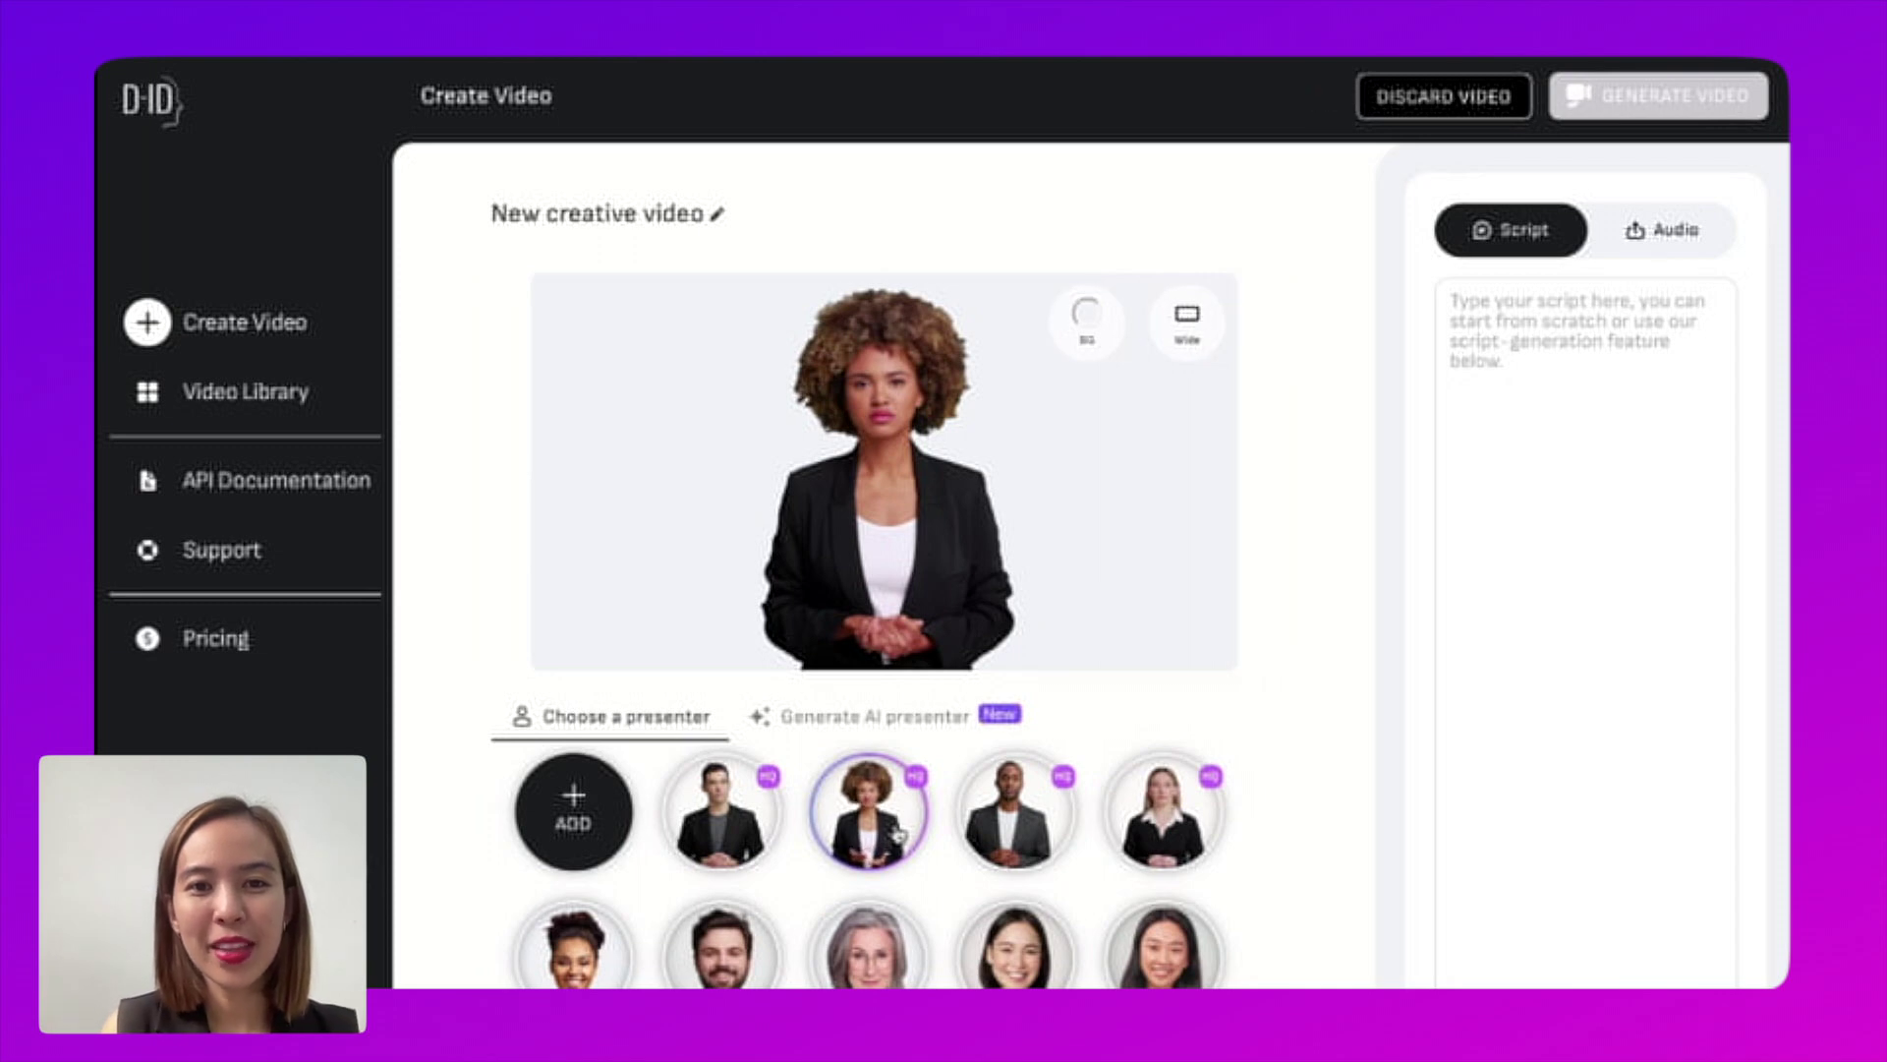
click(1454, 304)
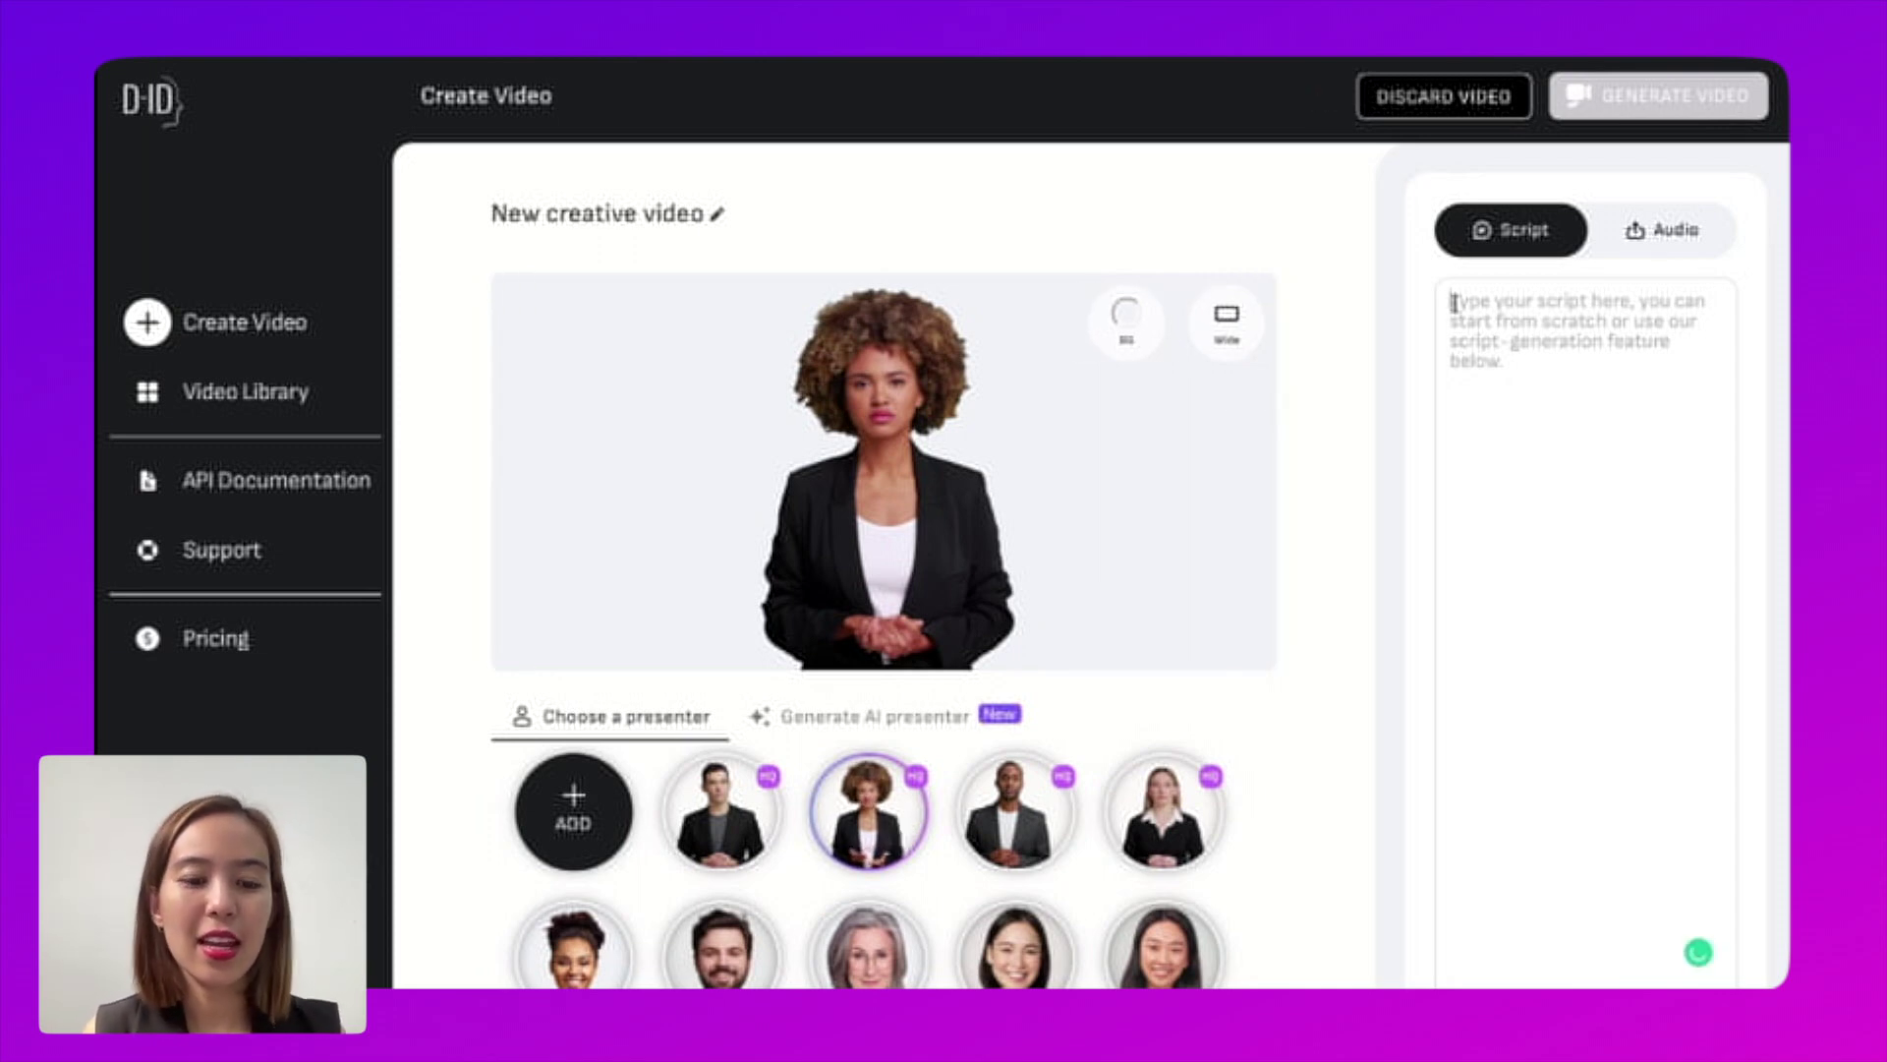
text(Hello, my name is Sheree and I am the Marketing Representative at Sharelo. We are a leading provider of sales and marketing software. We specialize in helping businesses like yours achieve your sales and marketing targets effectively!  I am excited to share with you how we can help you improve your sales strategies!)
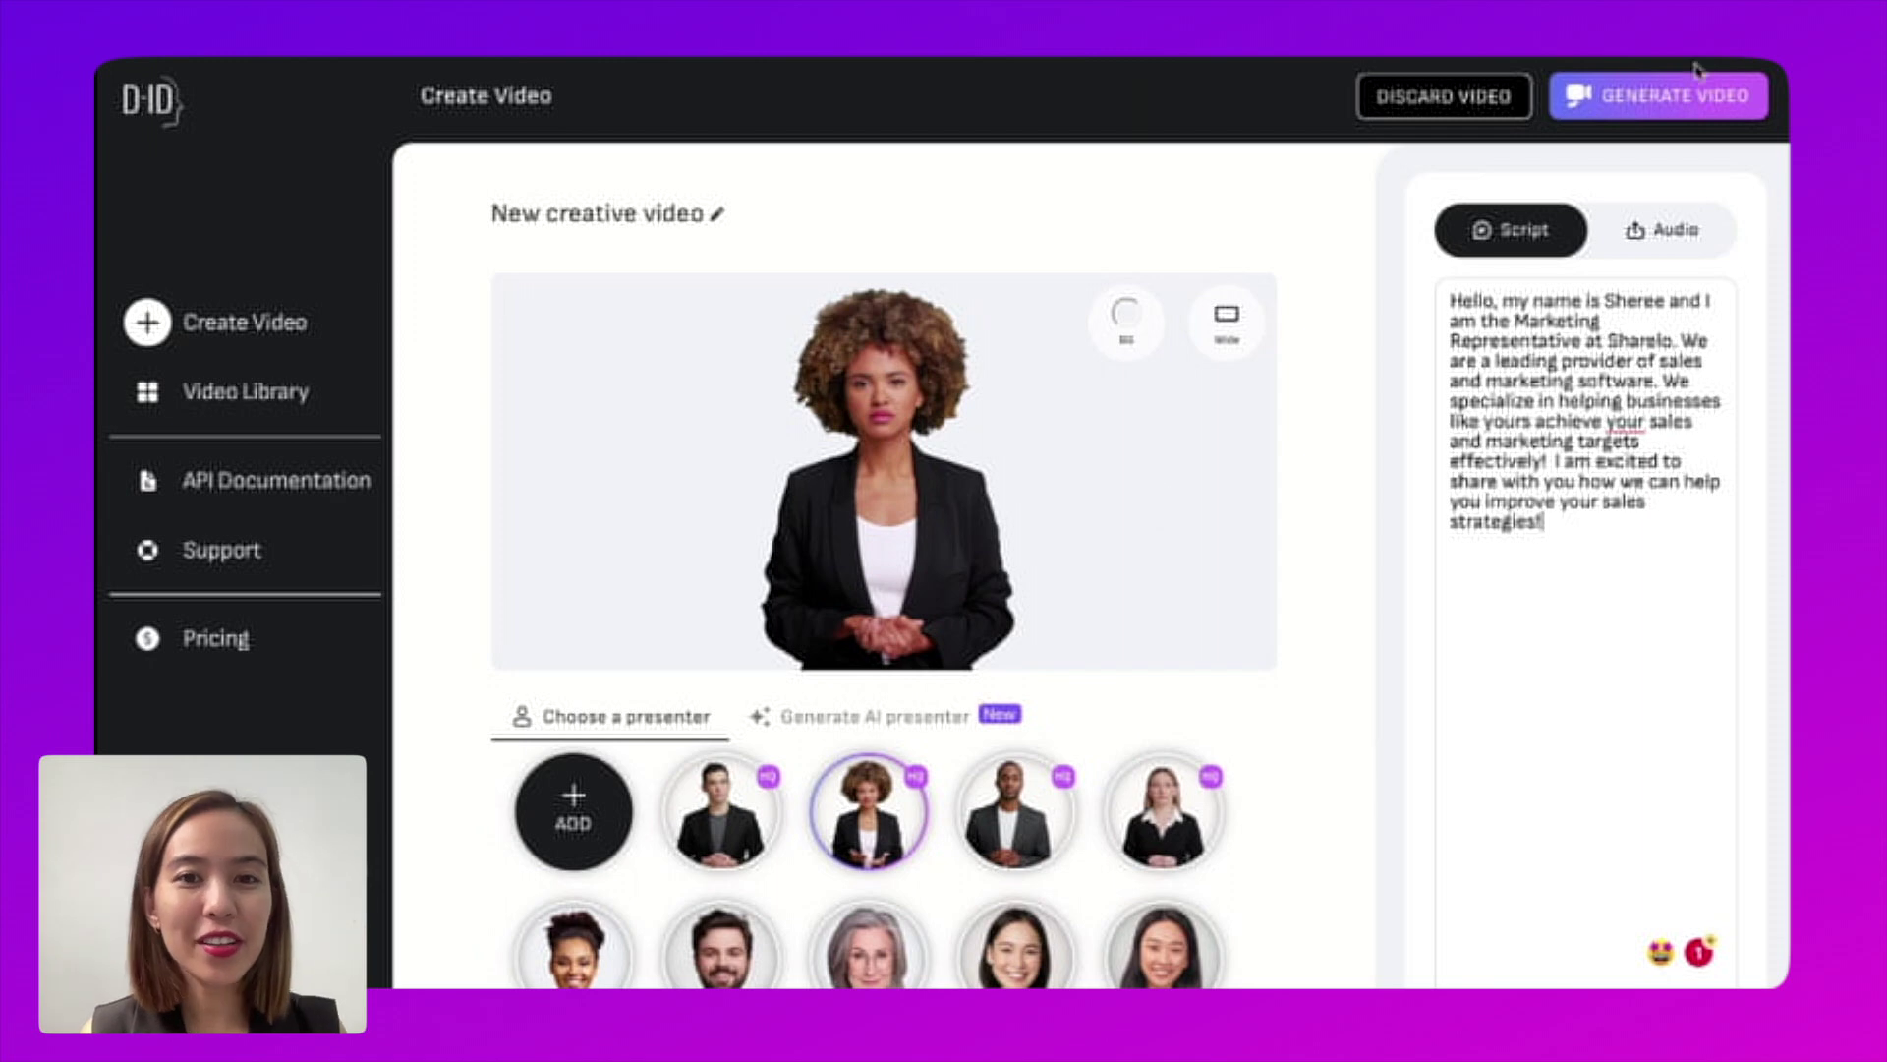
Generate the curly-haired presenter's video and open it from the Video Library.
click(1666, 97)
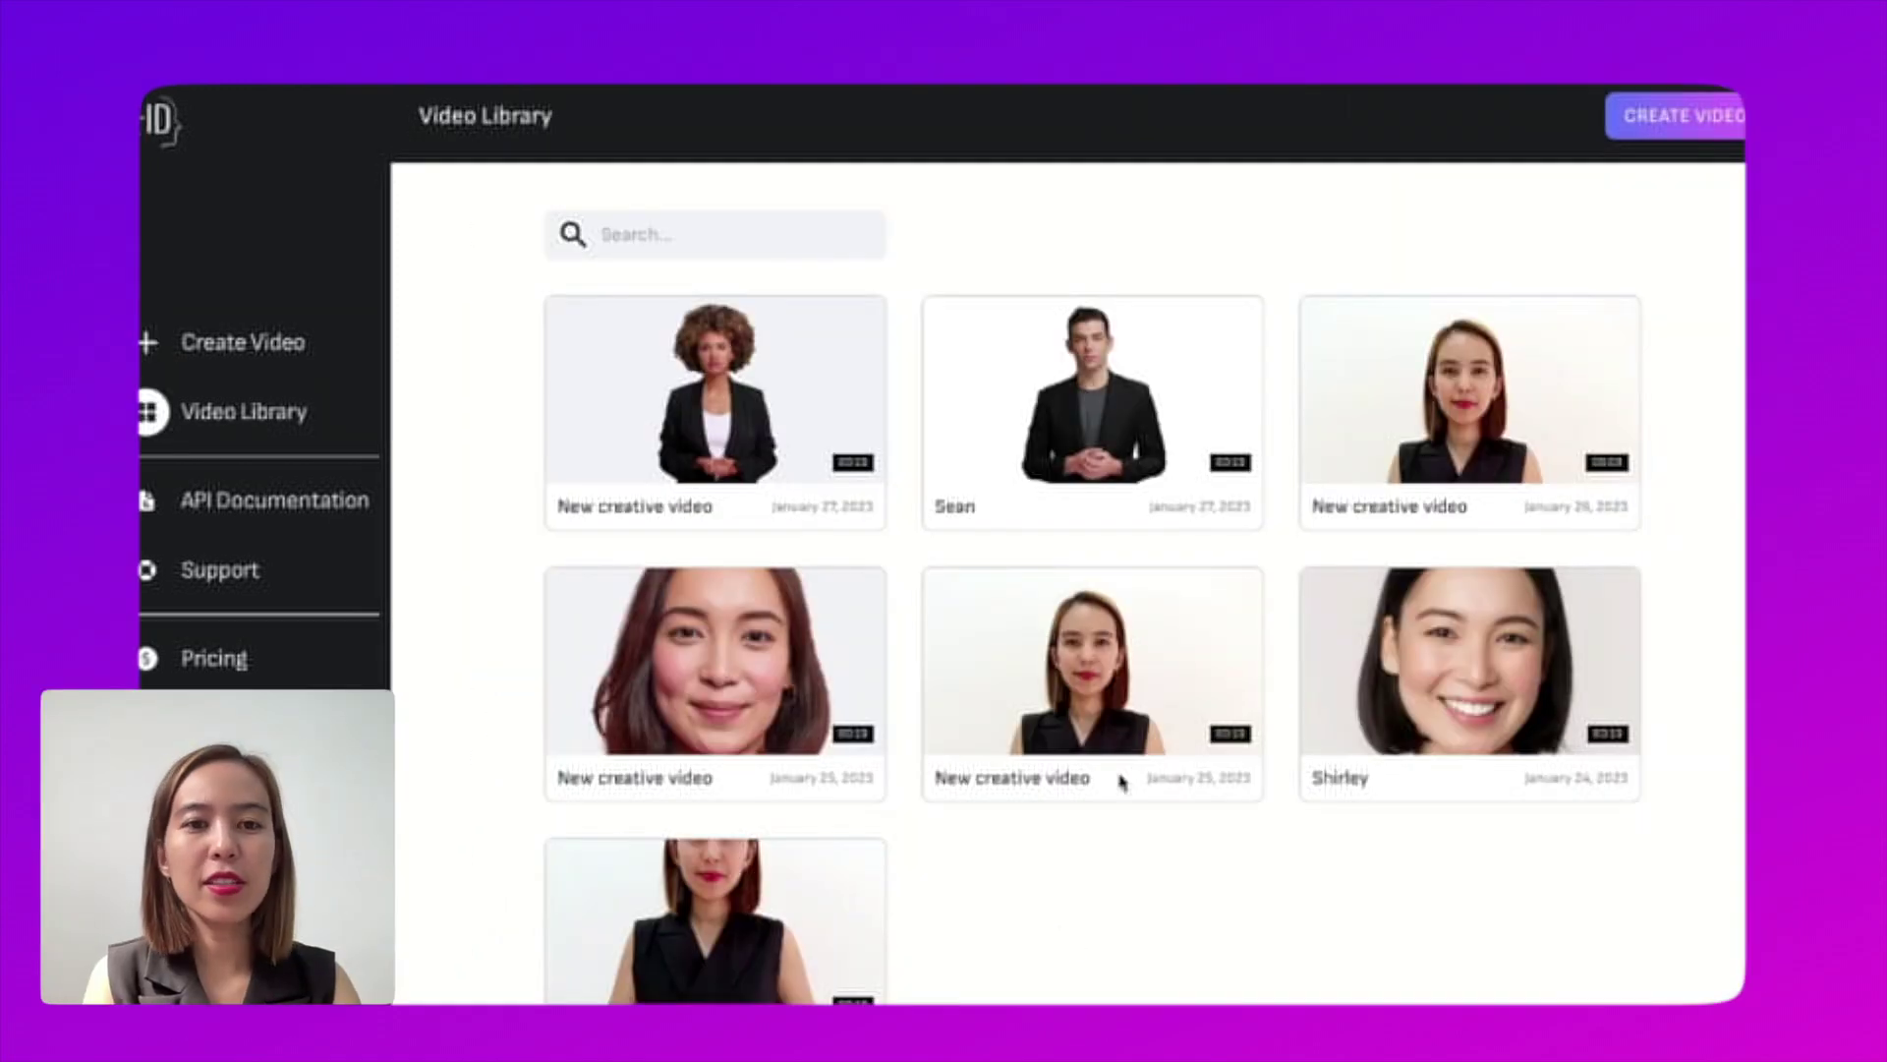
mouse_move(716, 310)
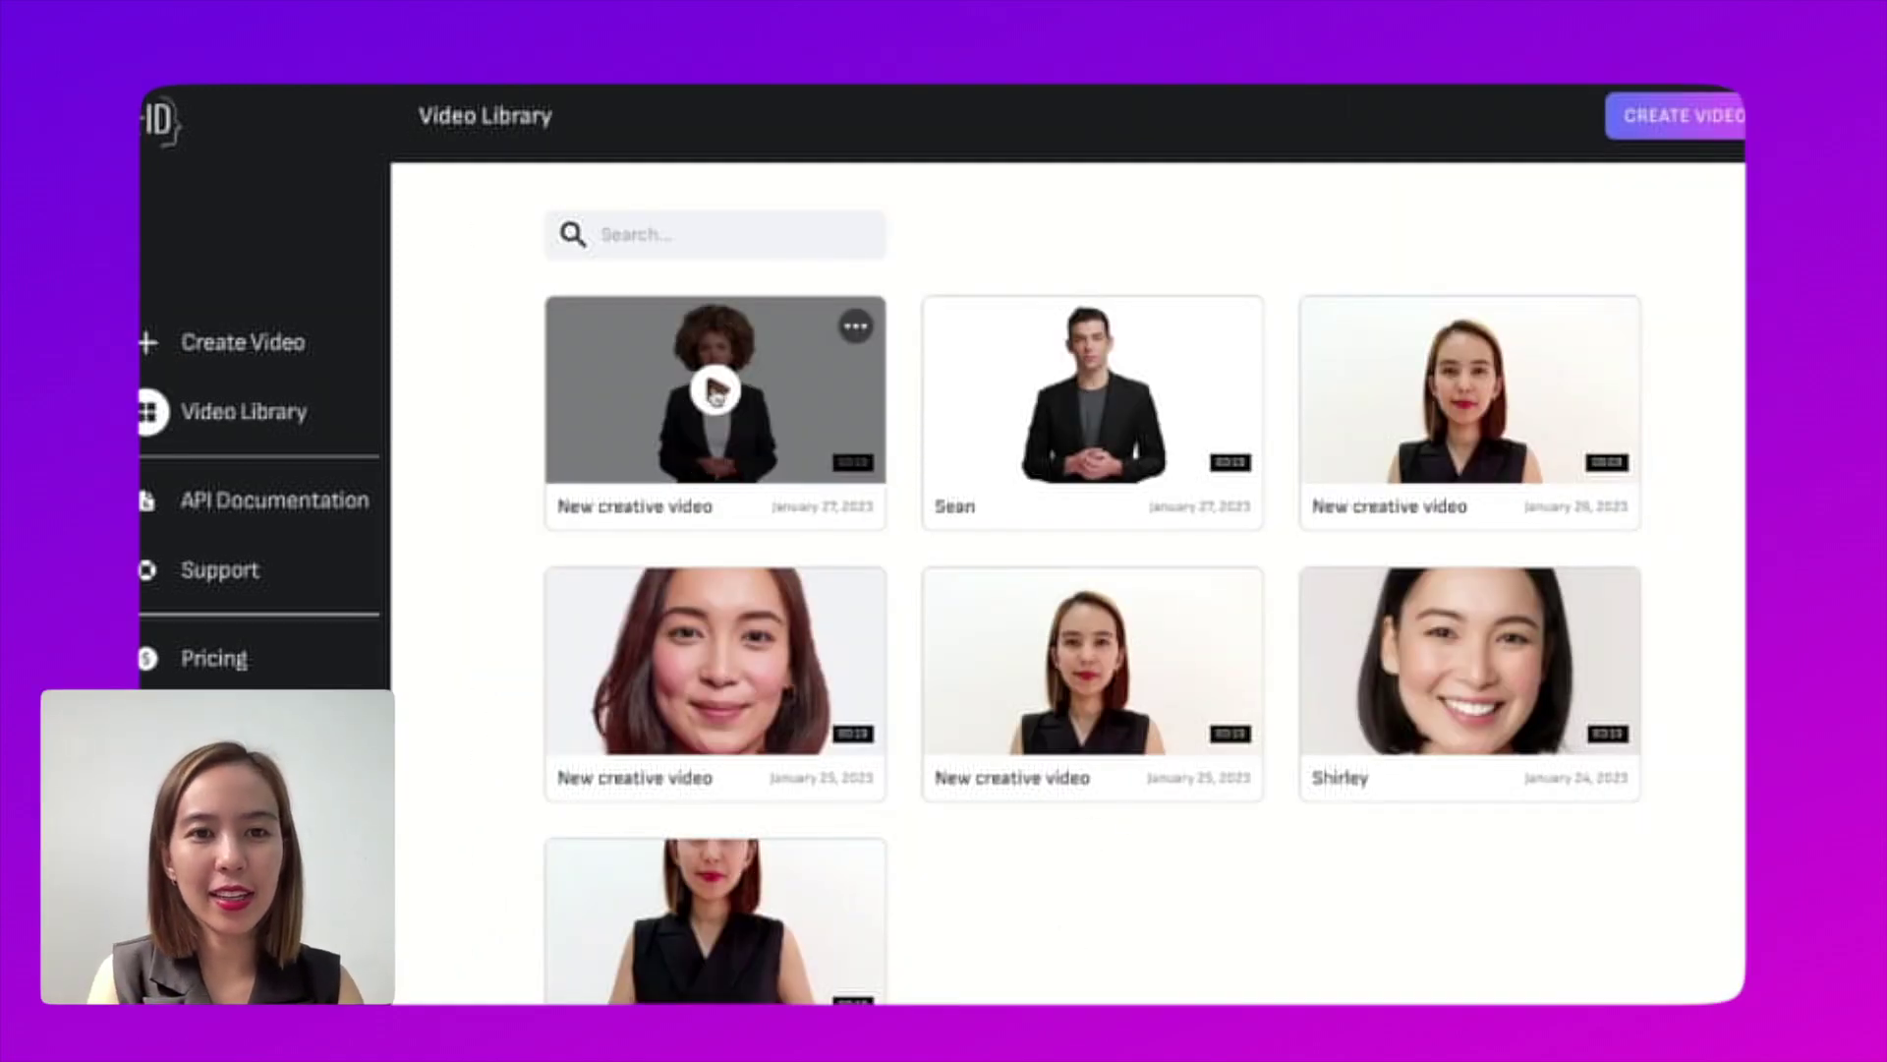
click(715, 393)
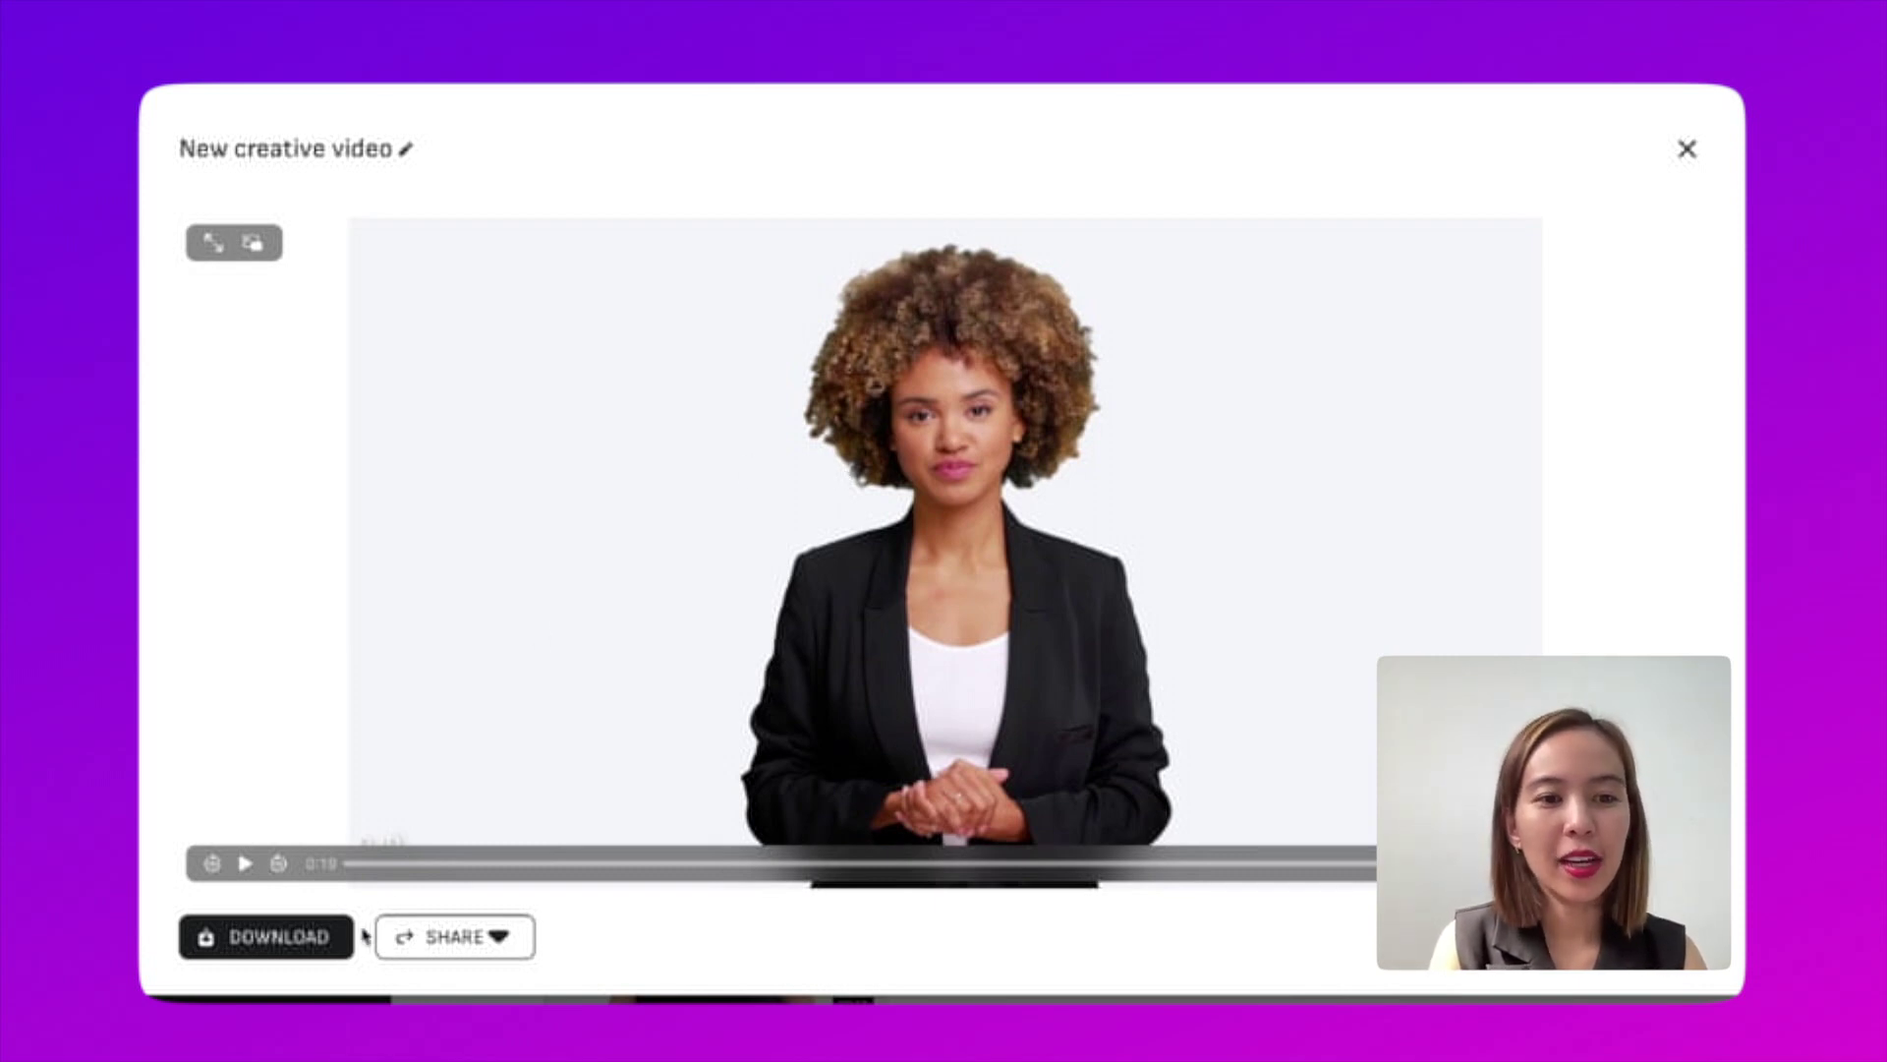
Download the finished avatar video, then check and close the sharing options.
click(299, 948)
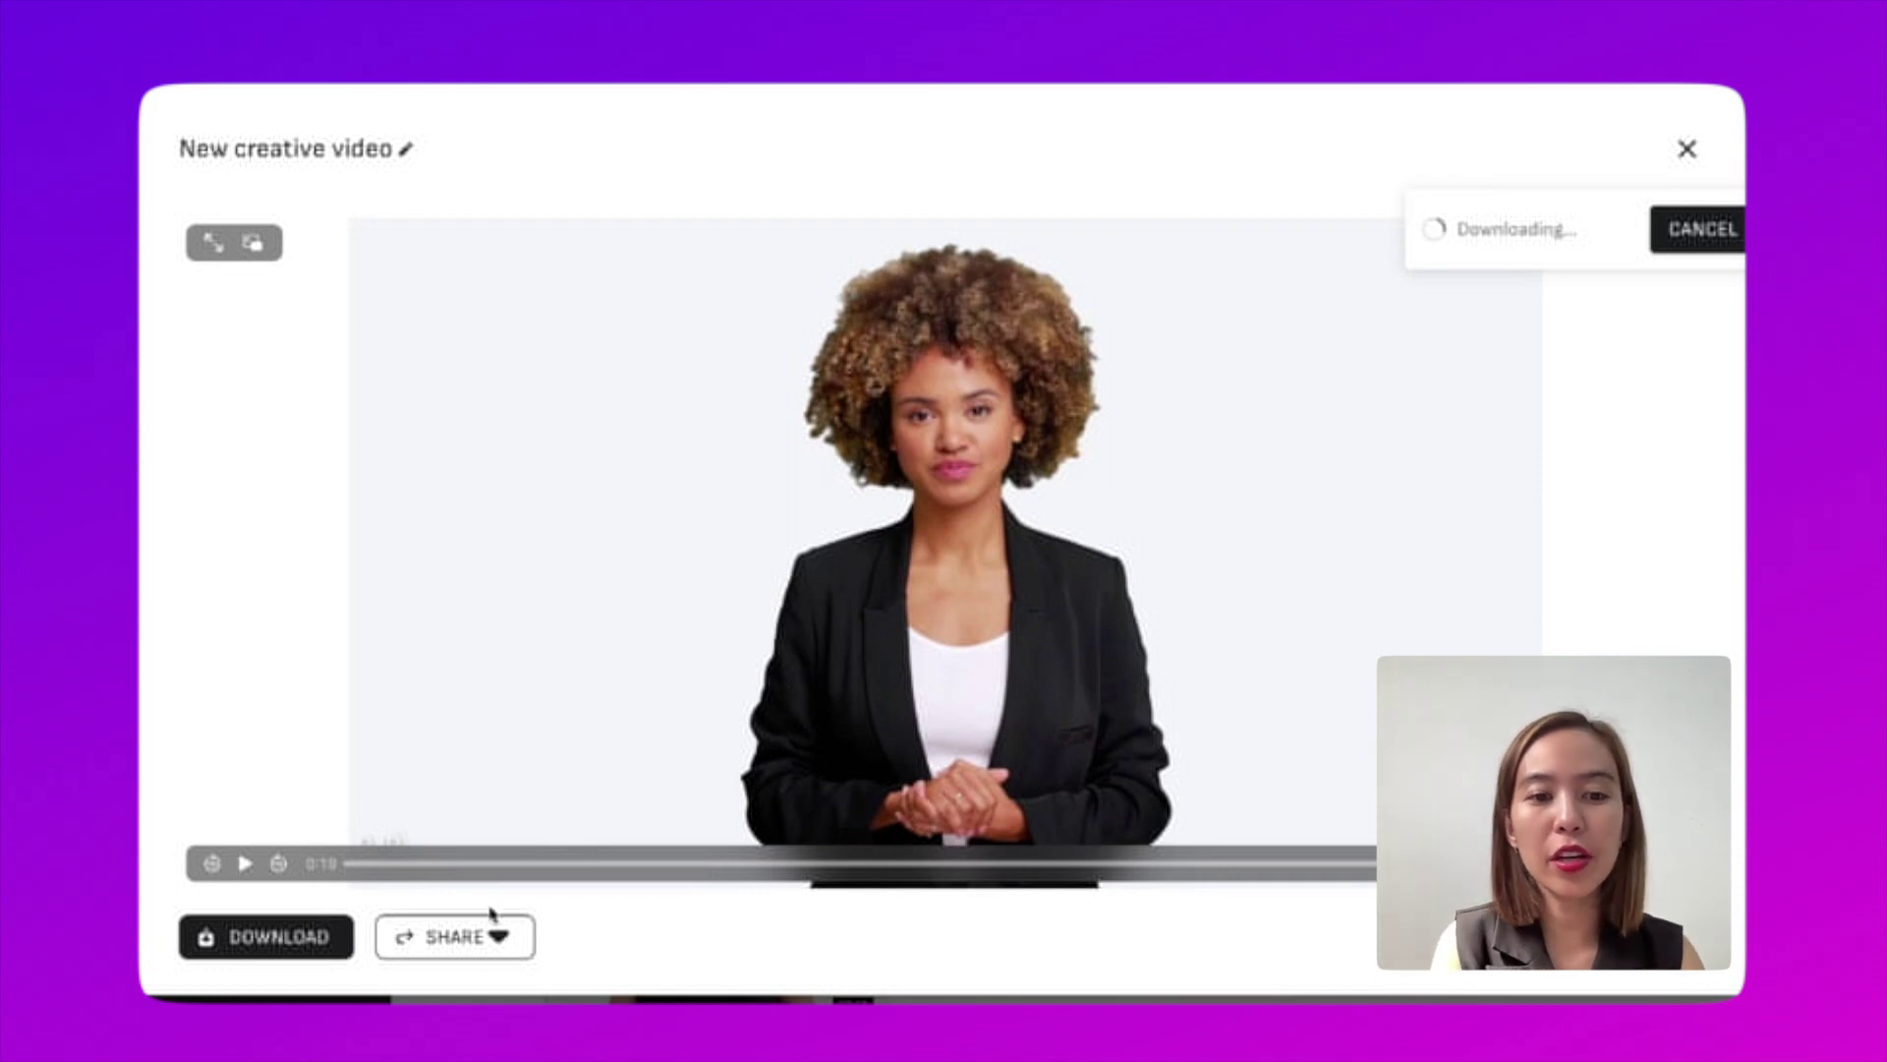
click(496, 936)
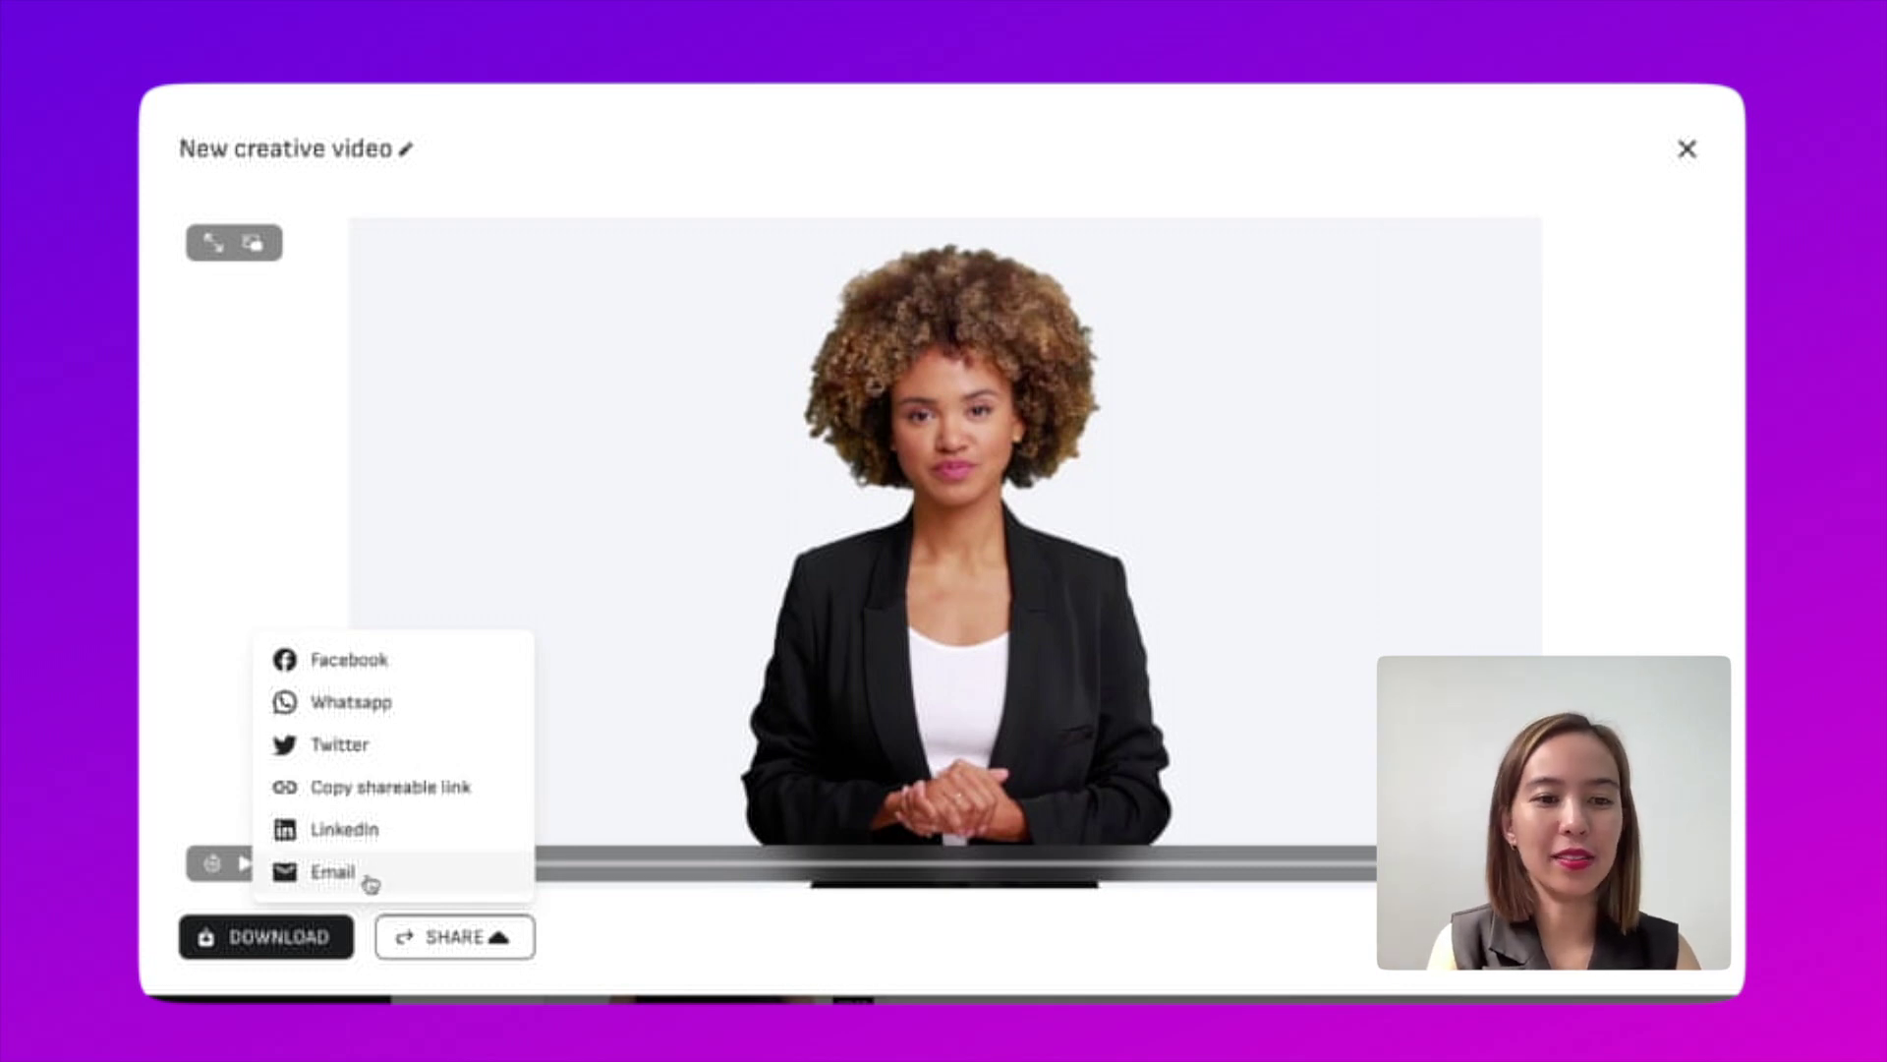
click(1032, 349)
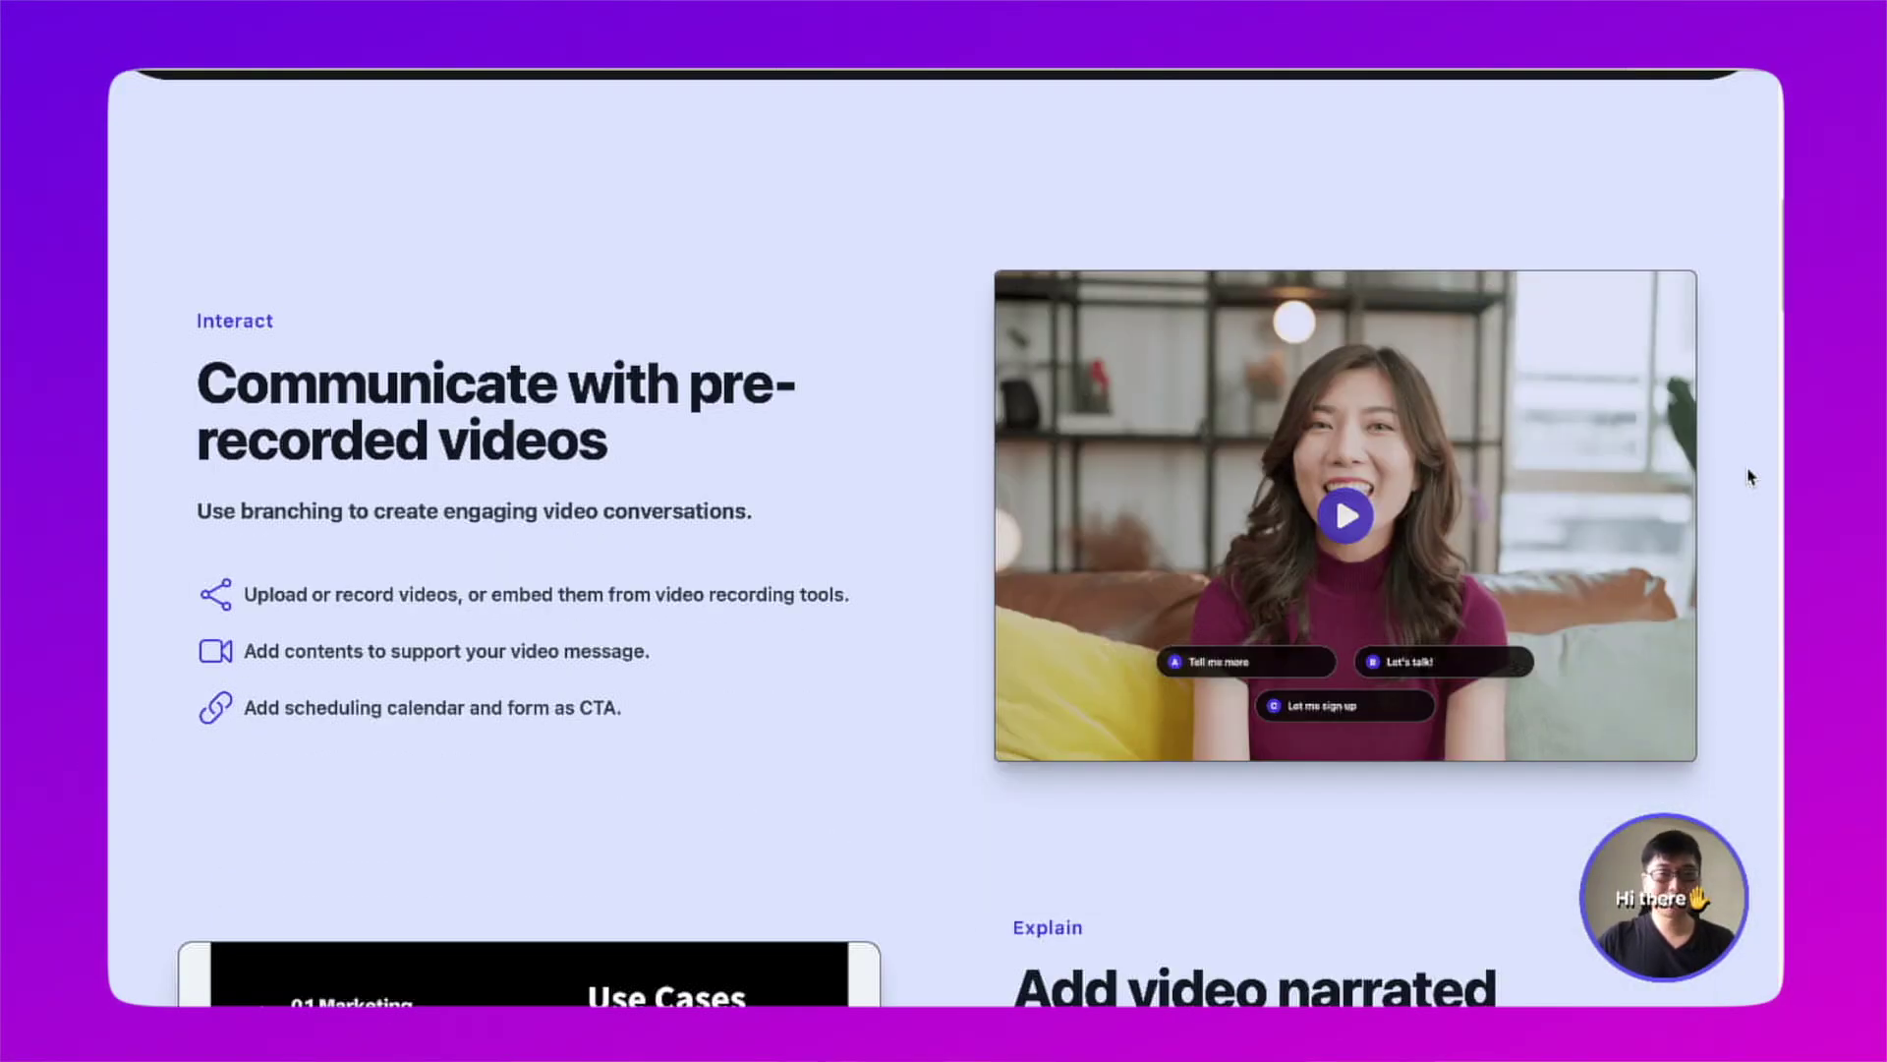
Scroll down the Sharelo product page to its integrations list: Loom, Calendly, Google Slides, Canva, YouTube.
scroll(1748, 477, down, 1)
scroll(1749, 477, down, 8)
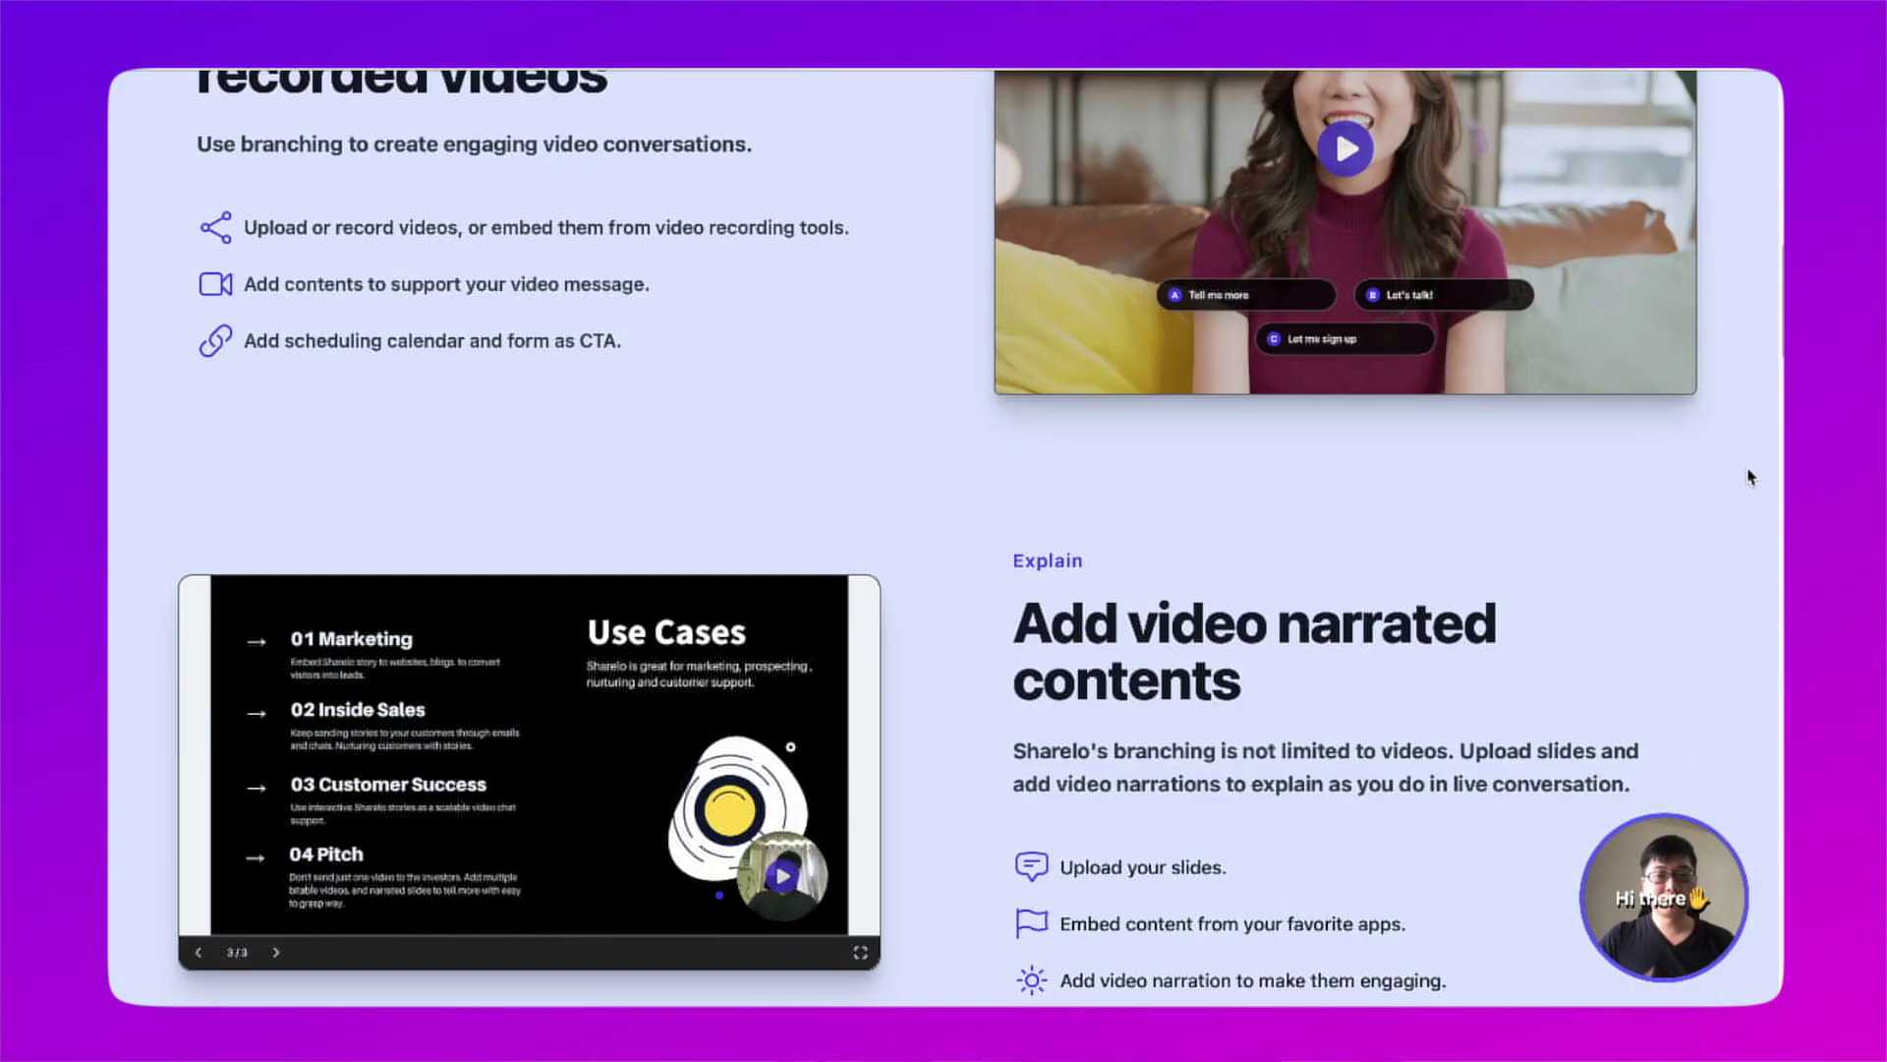
scroll(1749, 477, down, 9)
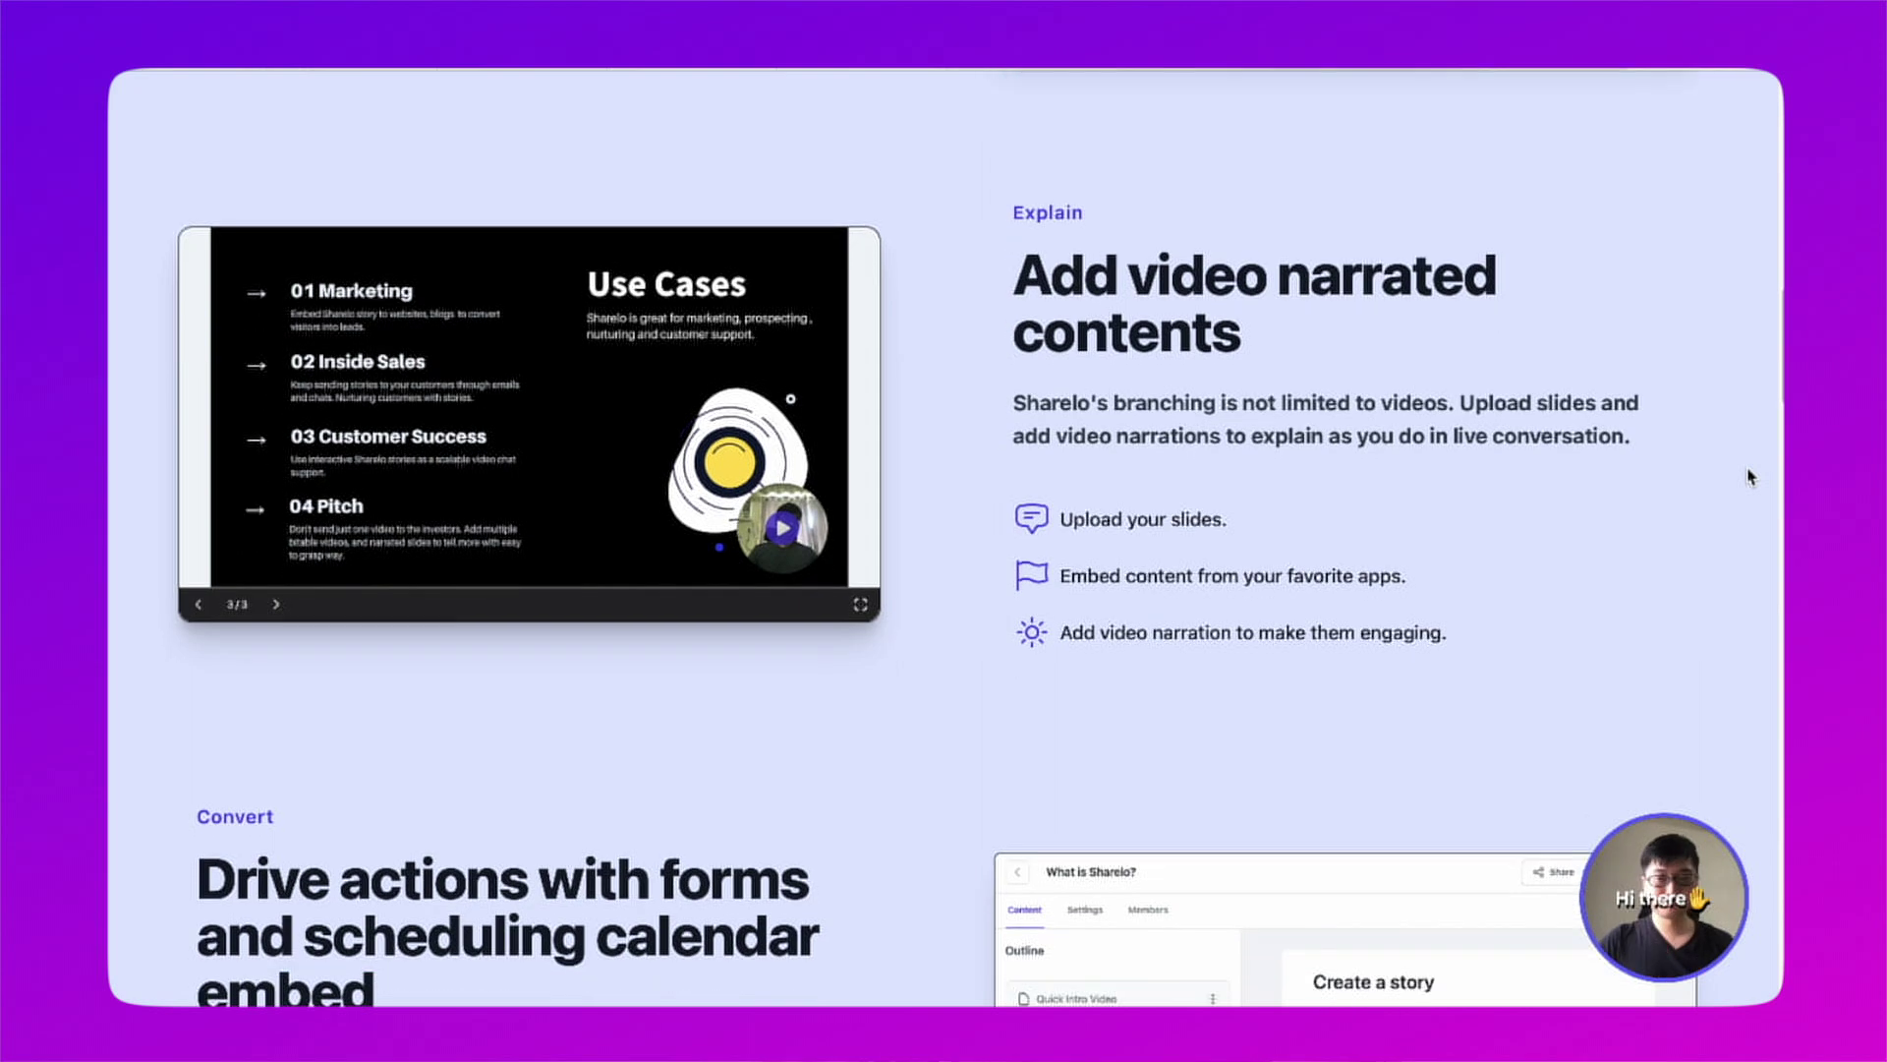
scroll(1749, 476, down, 6)
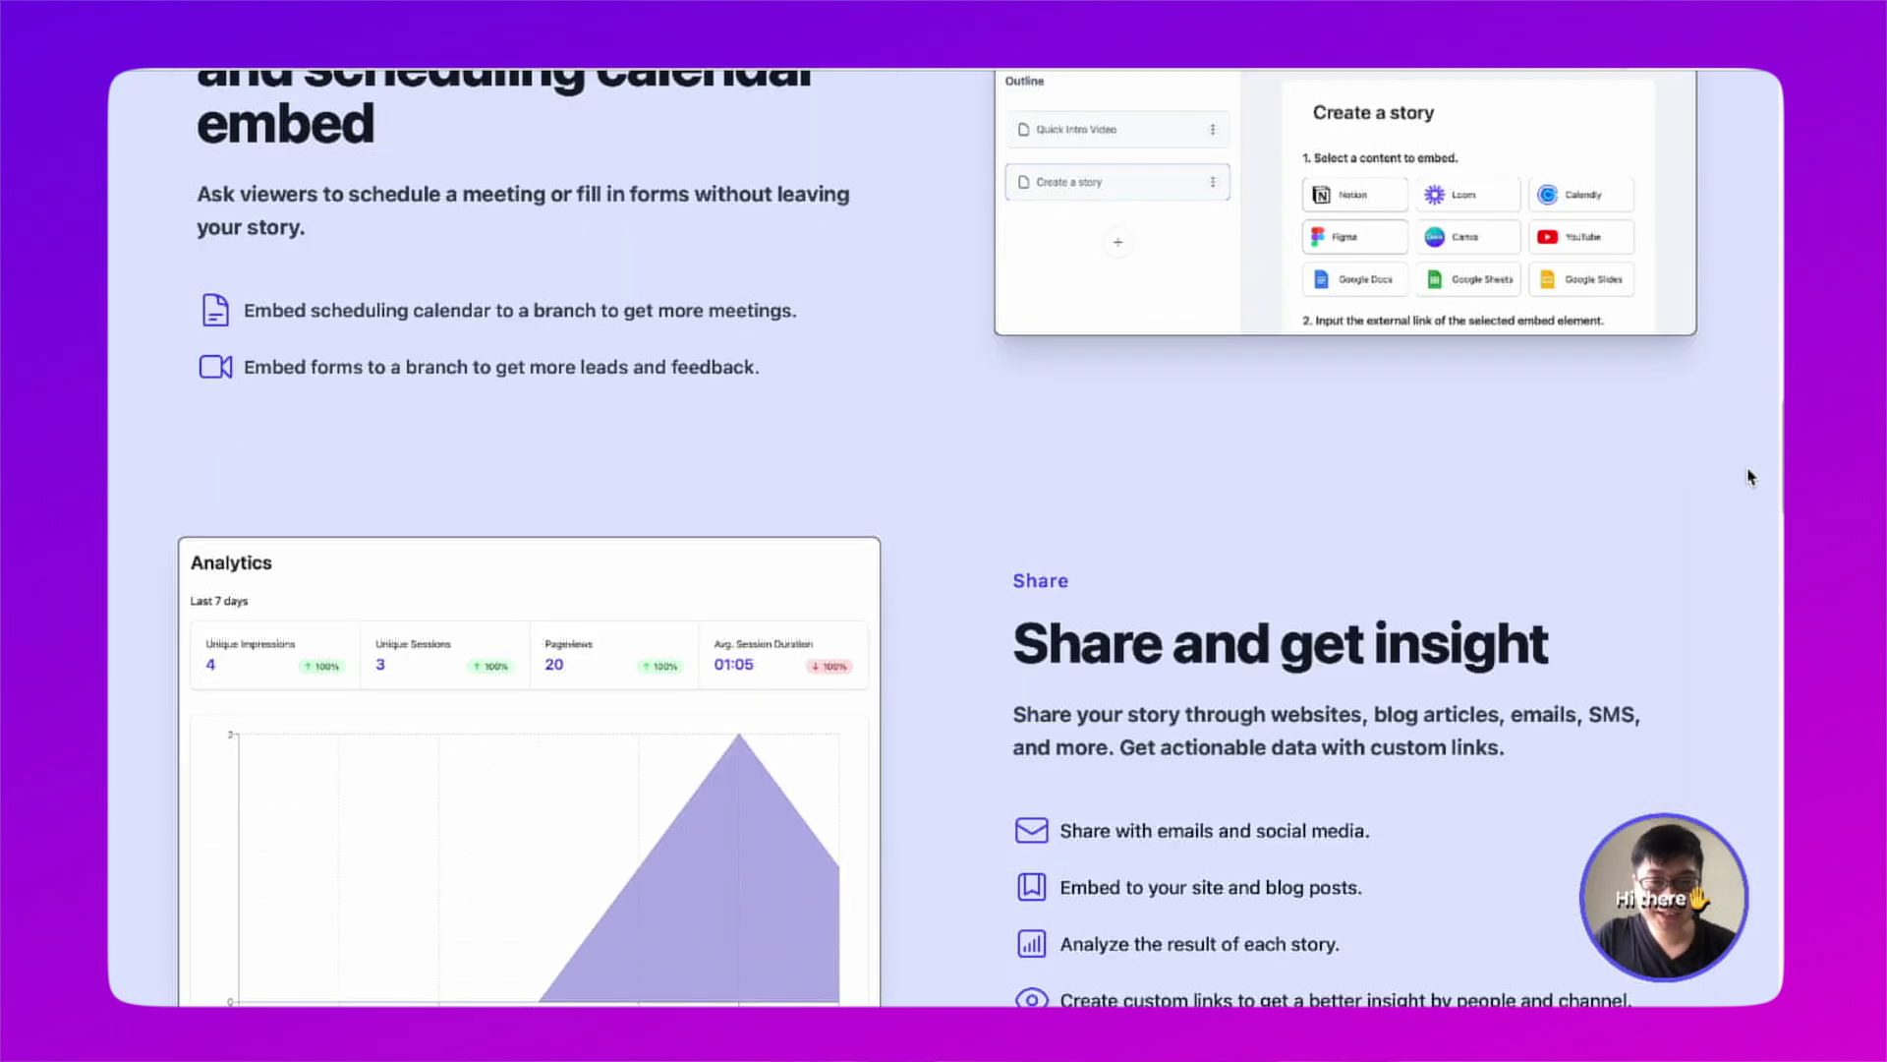
scroll(1749, 477, down, 10)
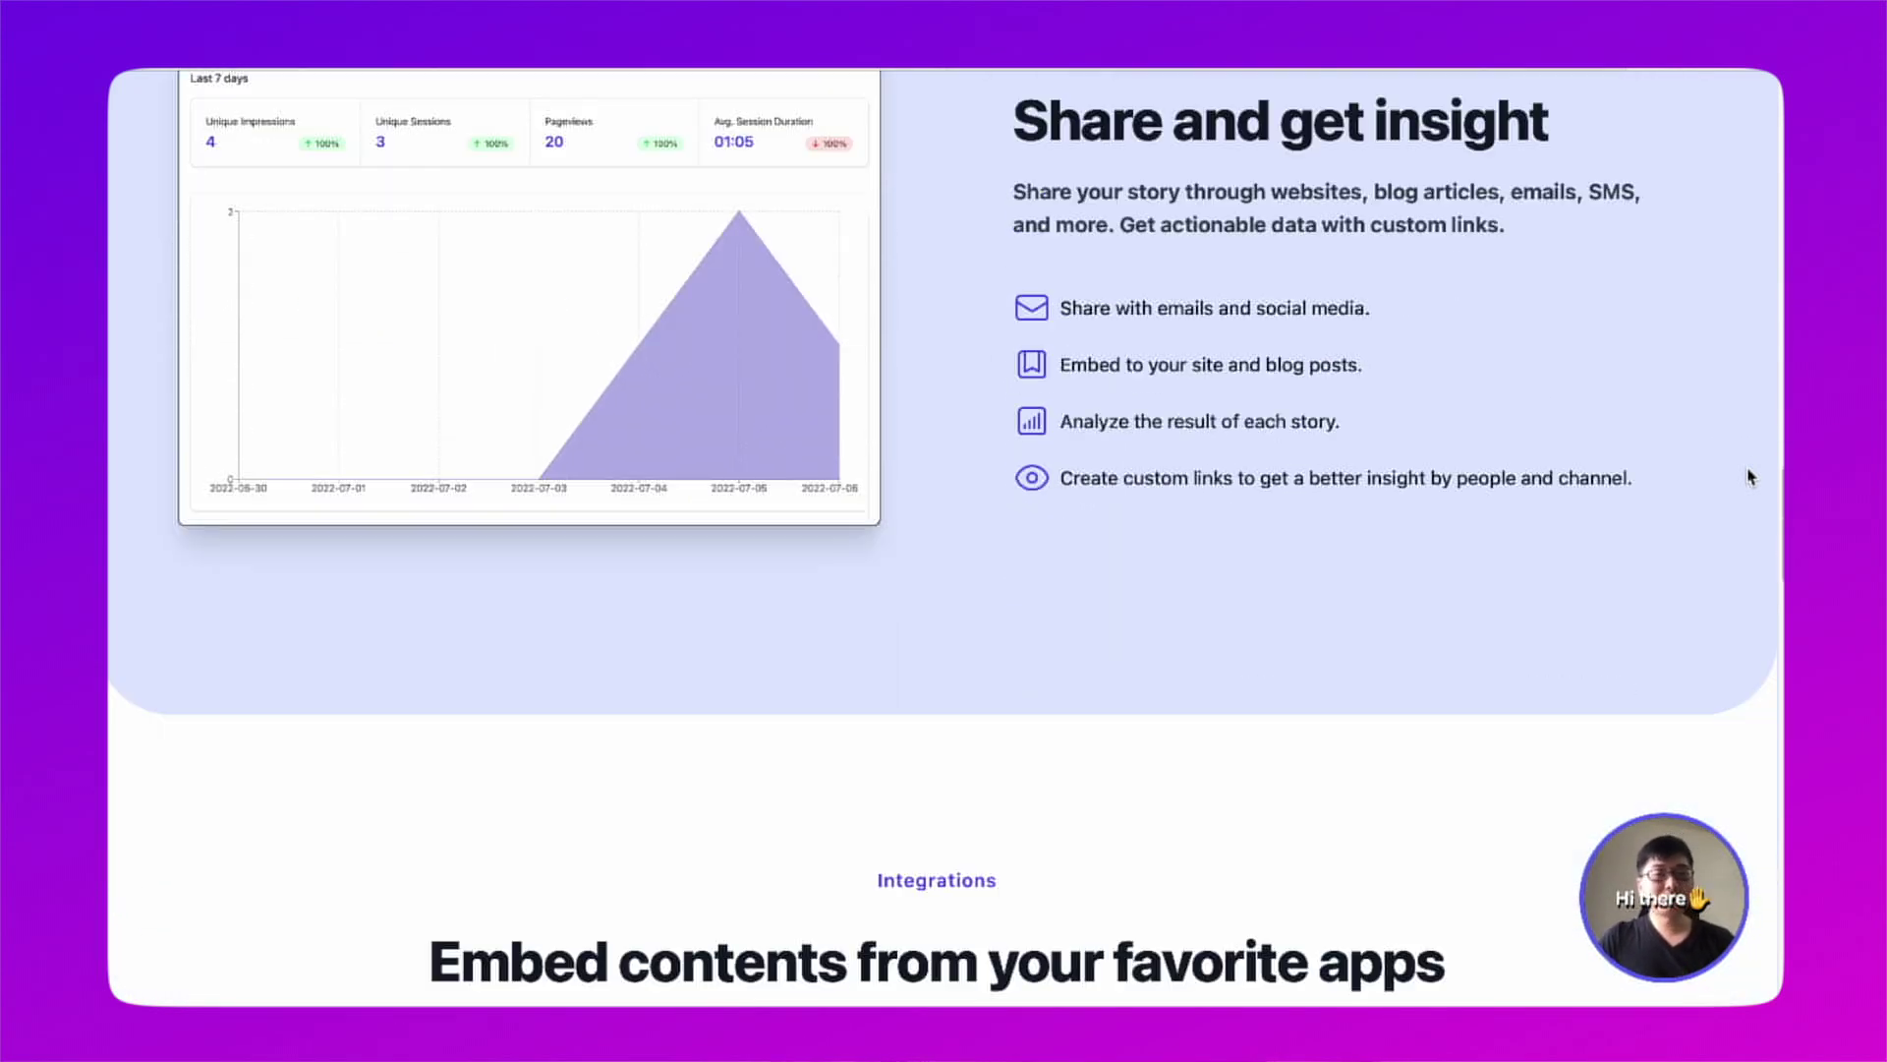
scroll(1748, 477, down, 10)
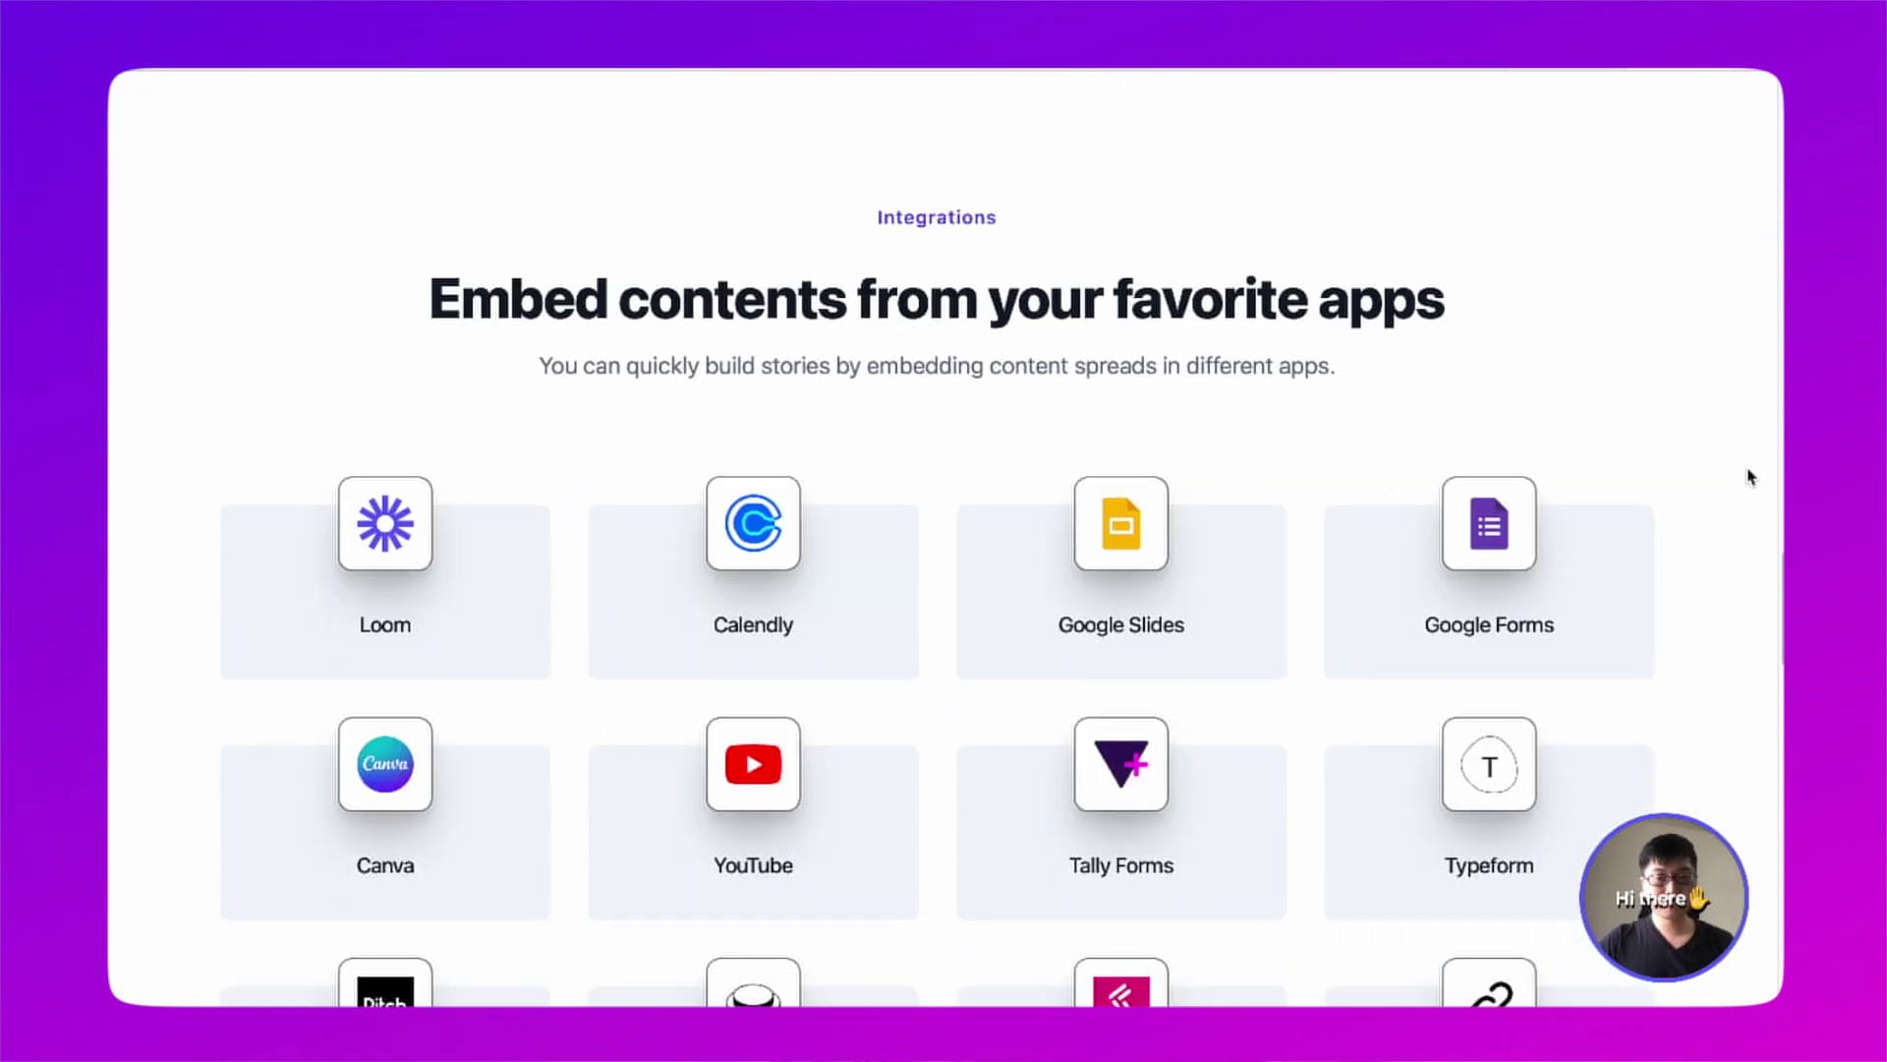
scroll(1749, 477, down, 6)
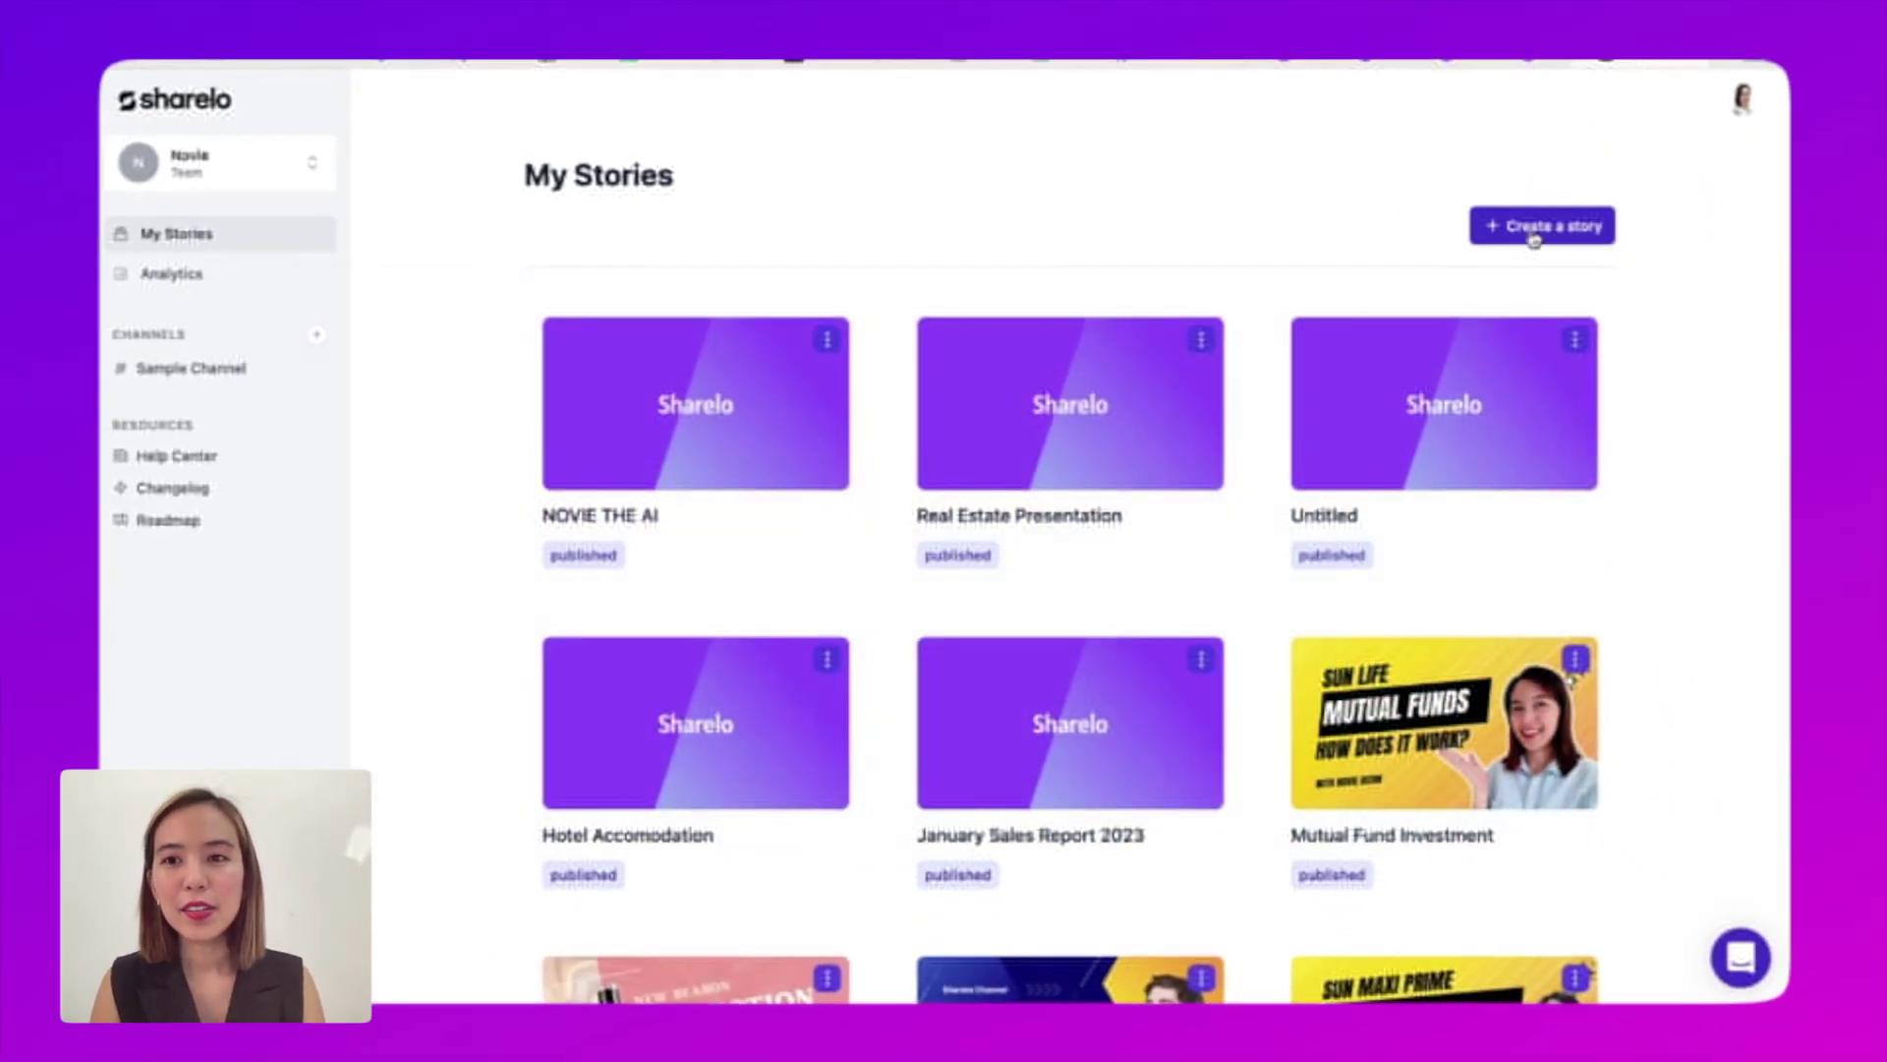
Start a new interactive story and add a Video step titled 'Sales/Marketing Introduction'.
click(1535, 235)
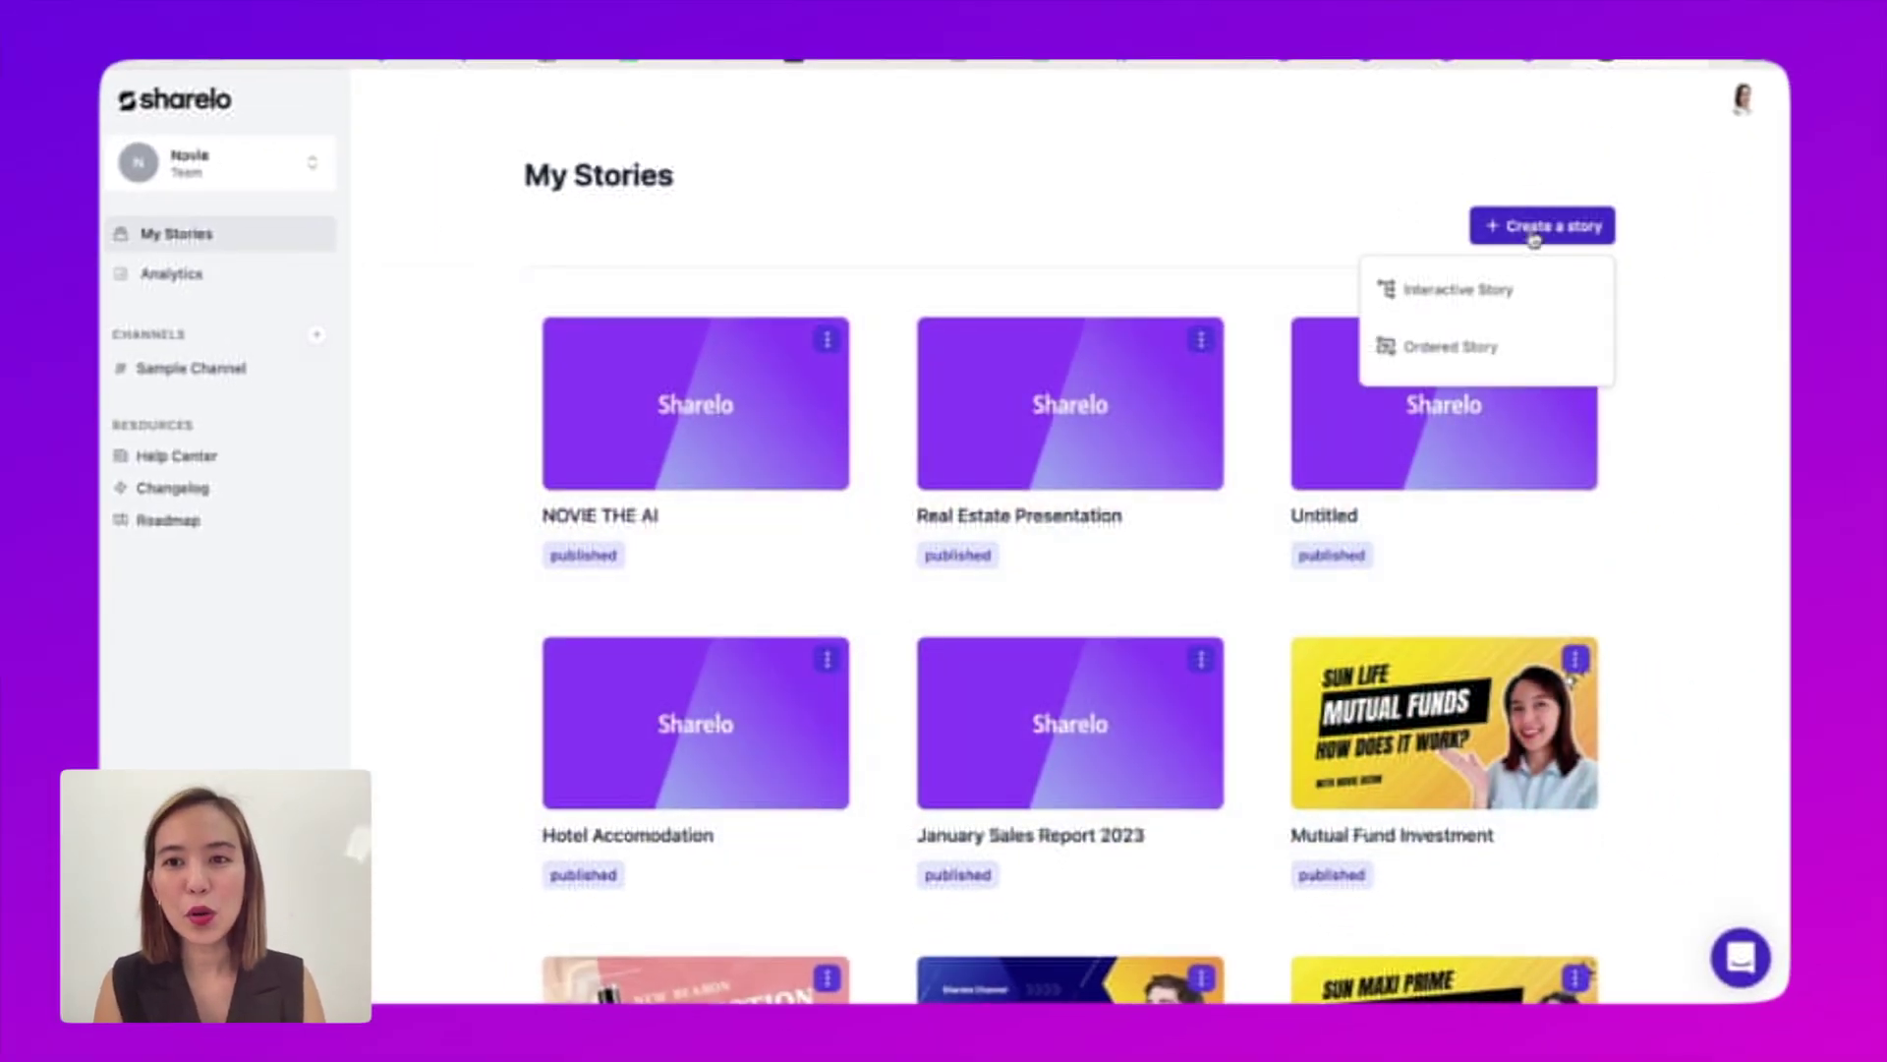
click(1468, 314)
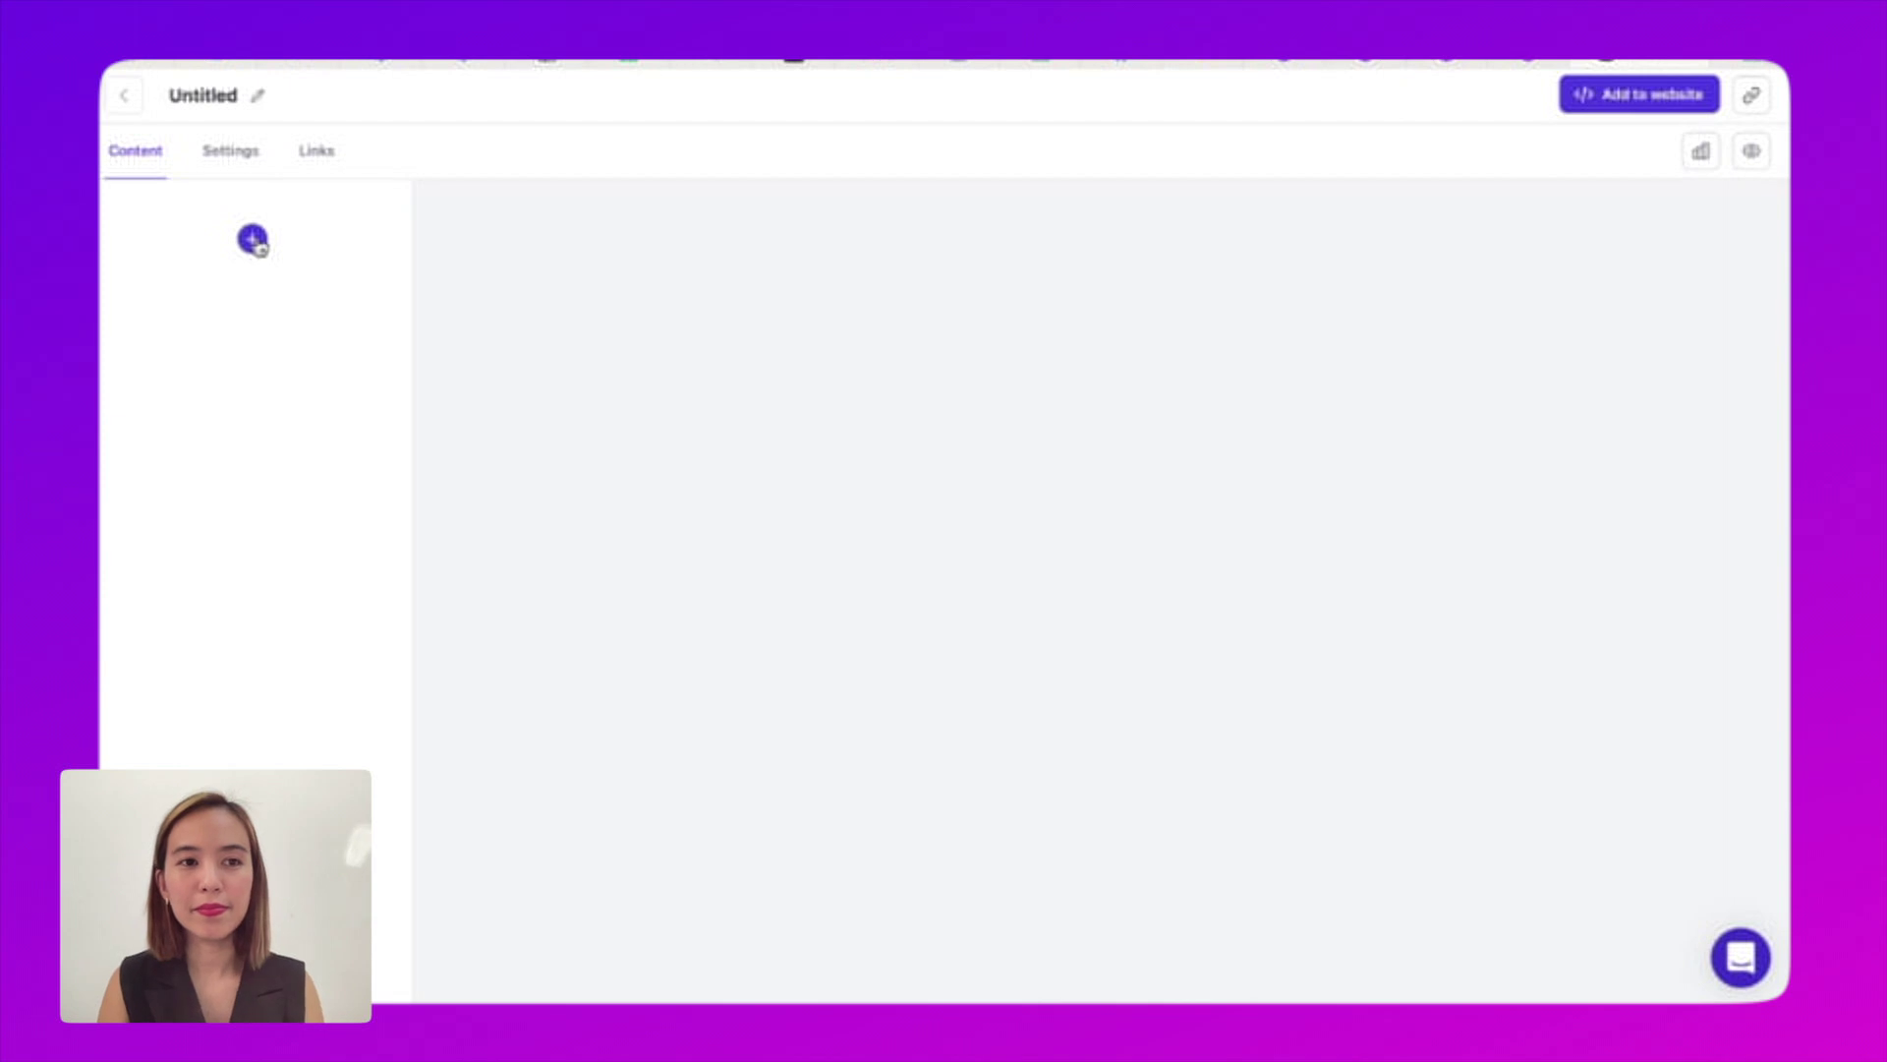
click(253, 239)
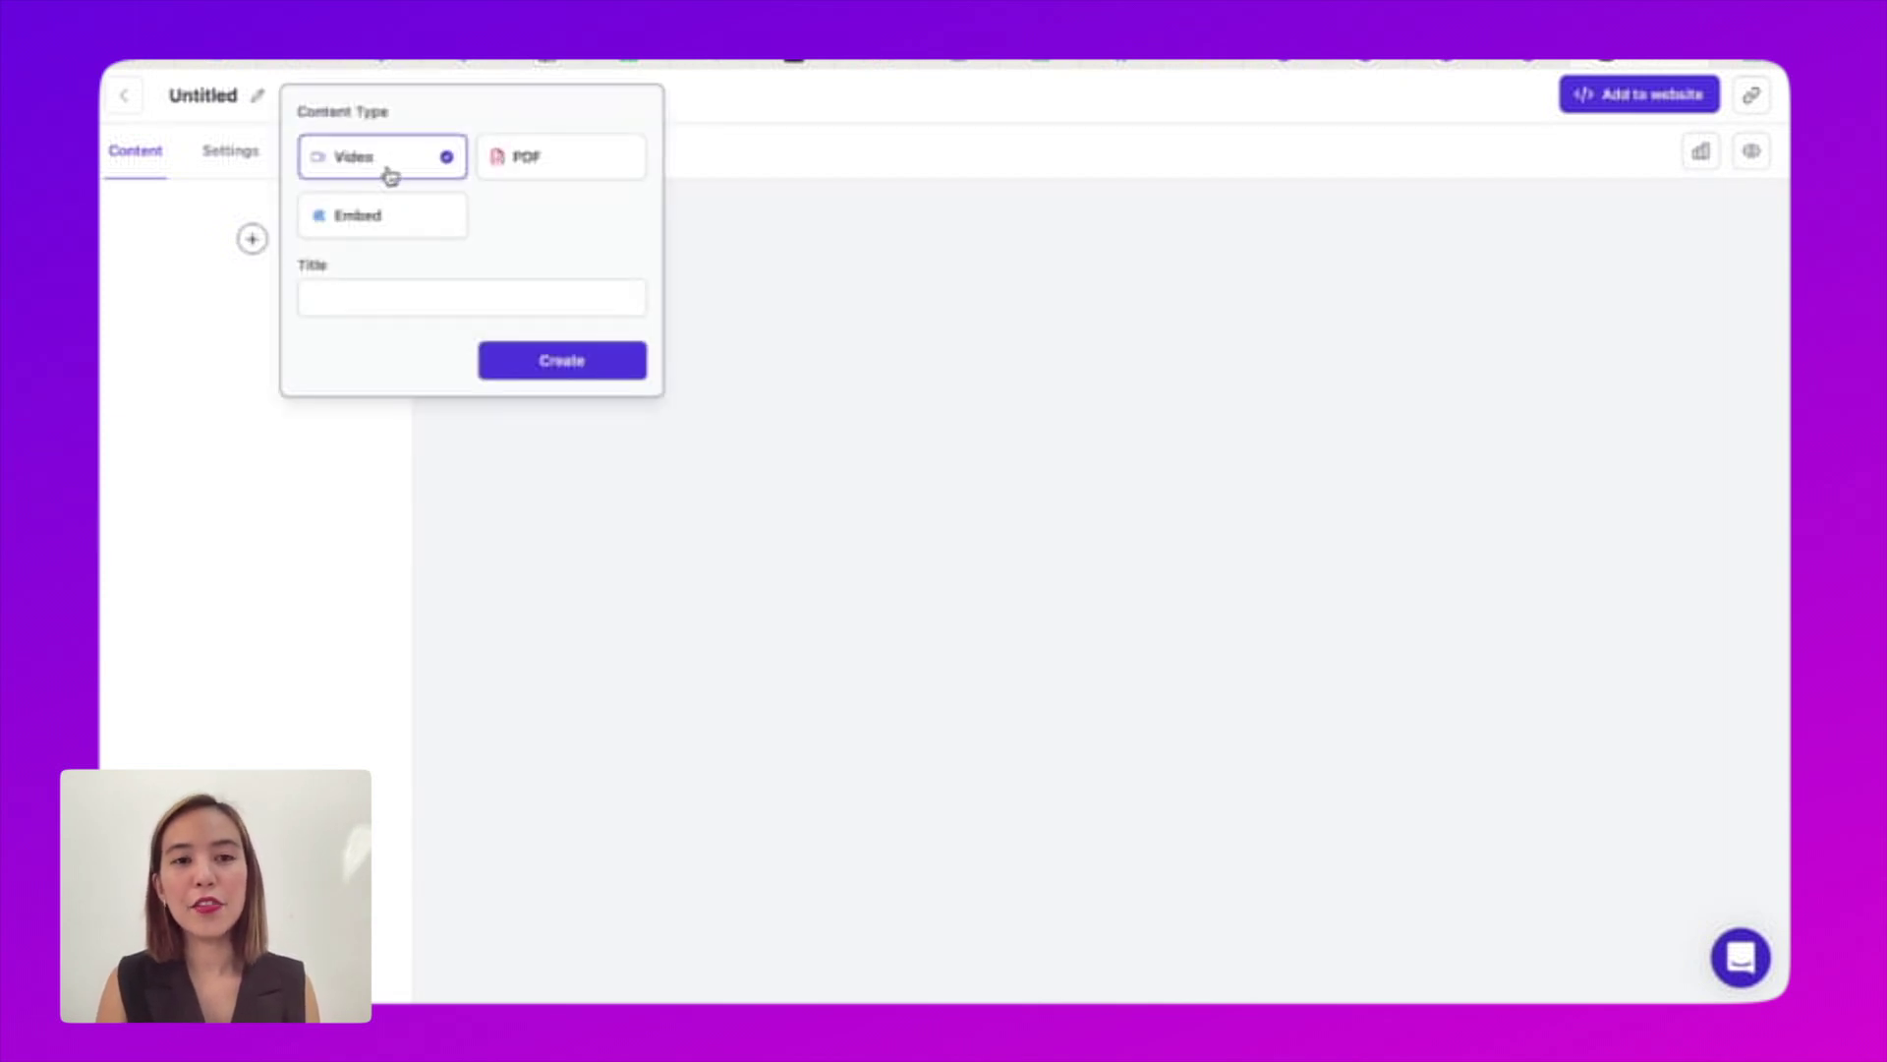
click(366, 299)
text(Intro)
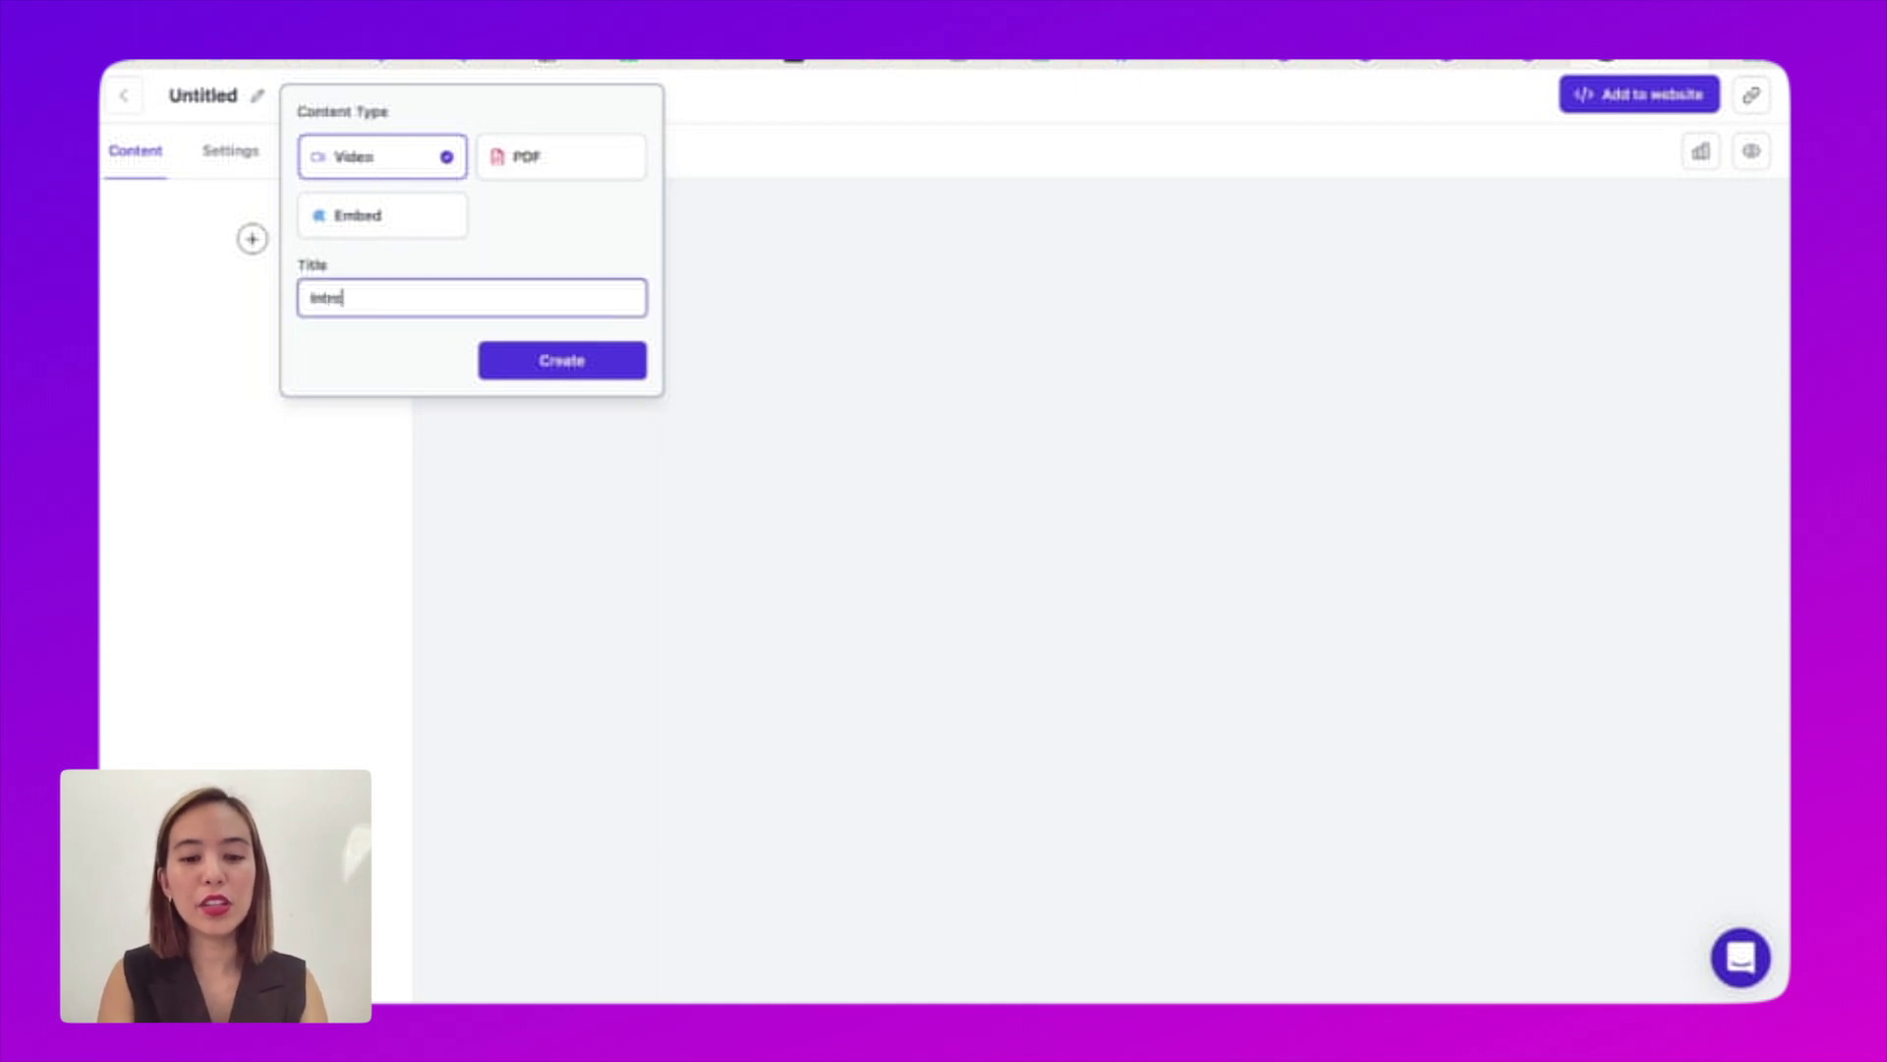
key(BackSpace)
key(BackSpace)
key(BackSpace)
key(BackSpace)
key(BackSpace)
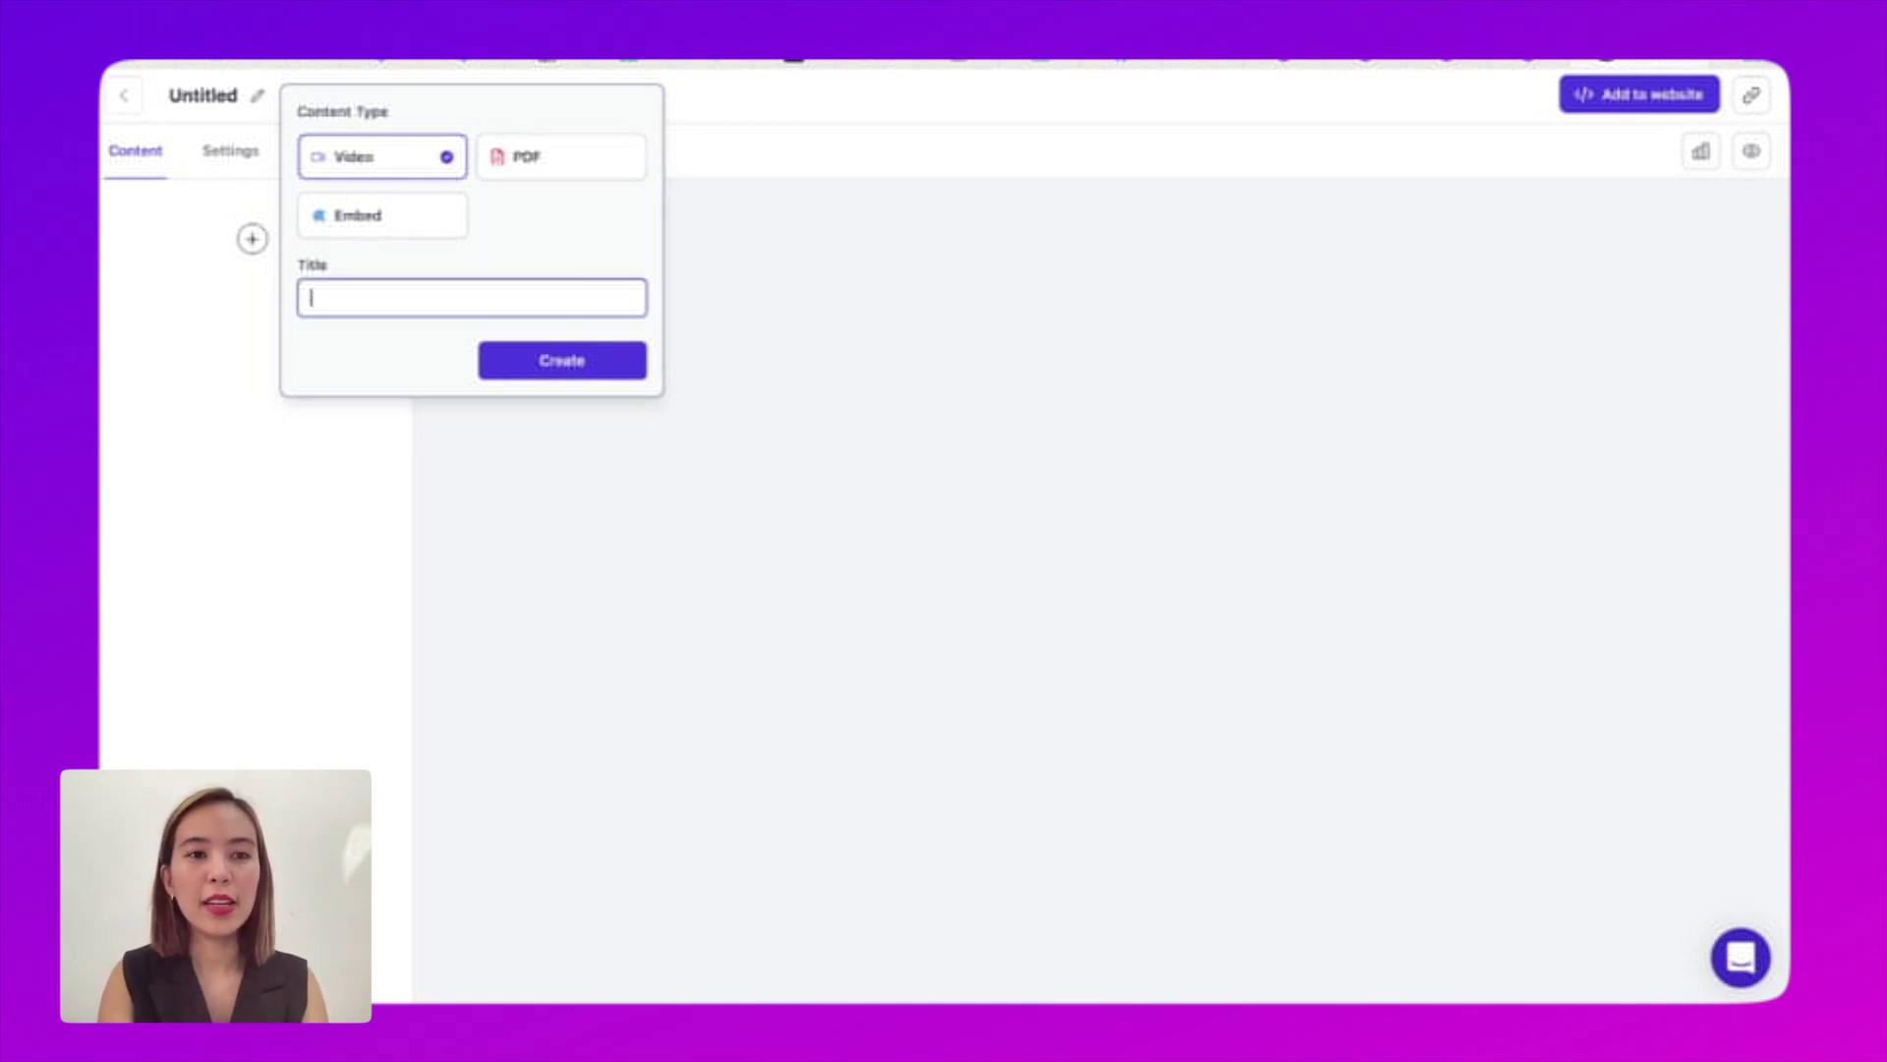
text(Sales)
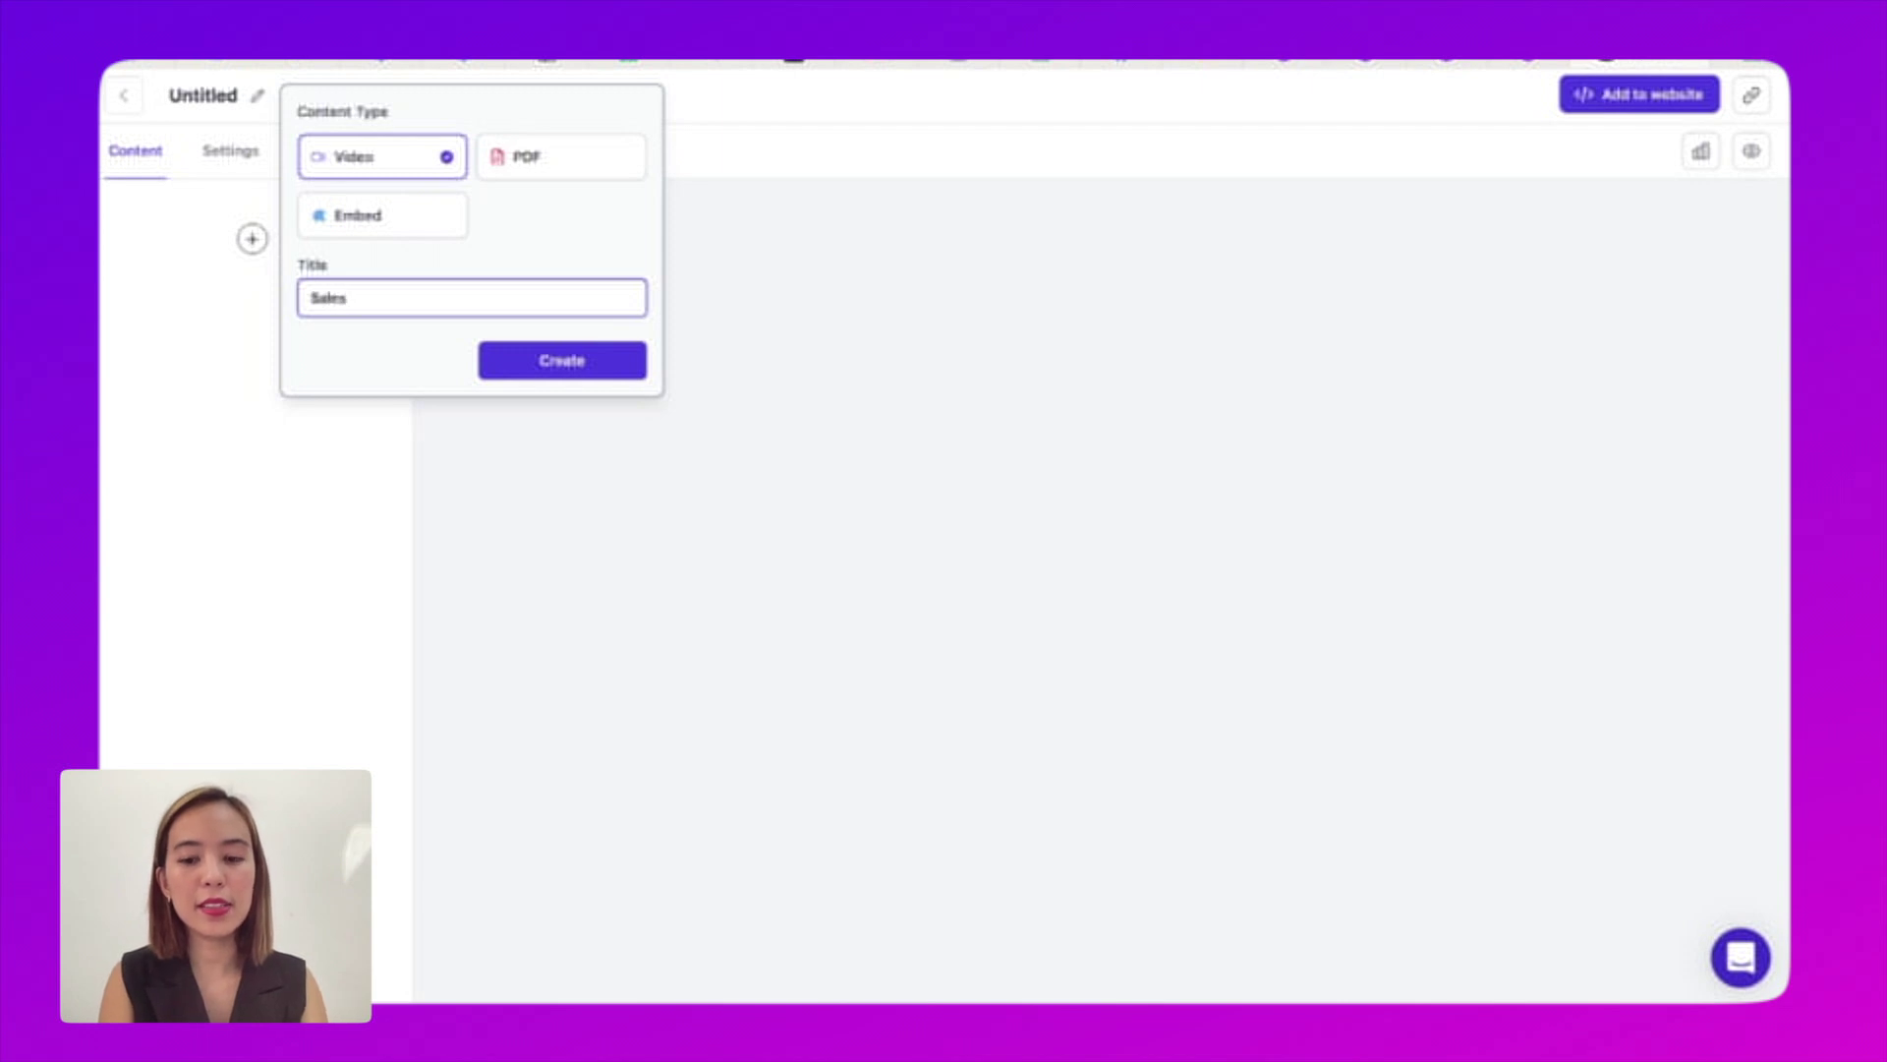
text(/Marke)
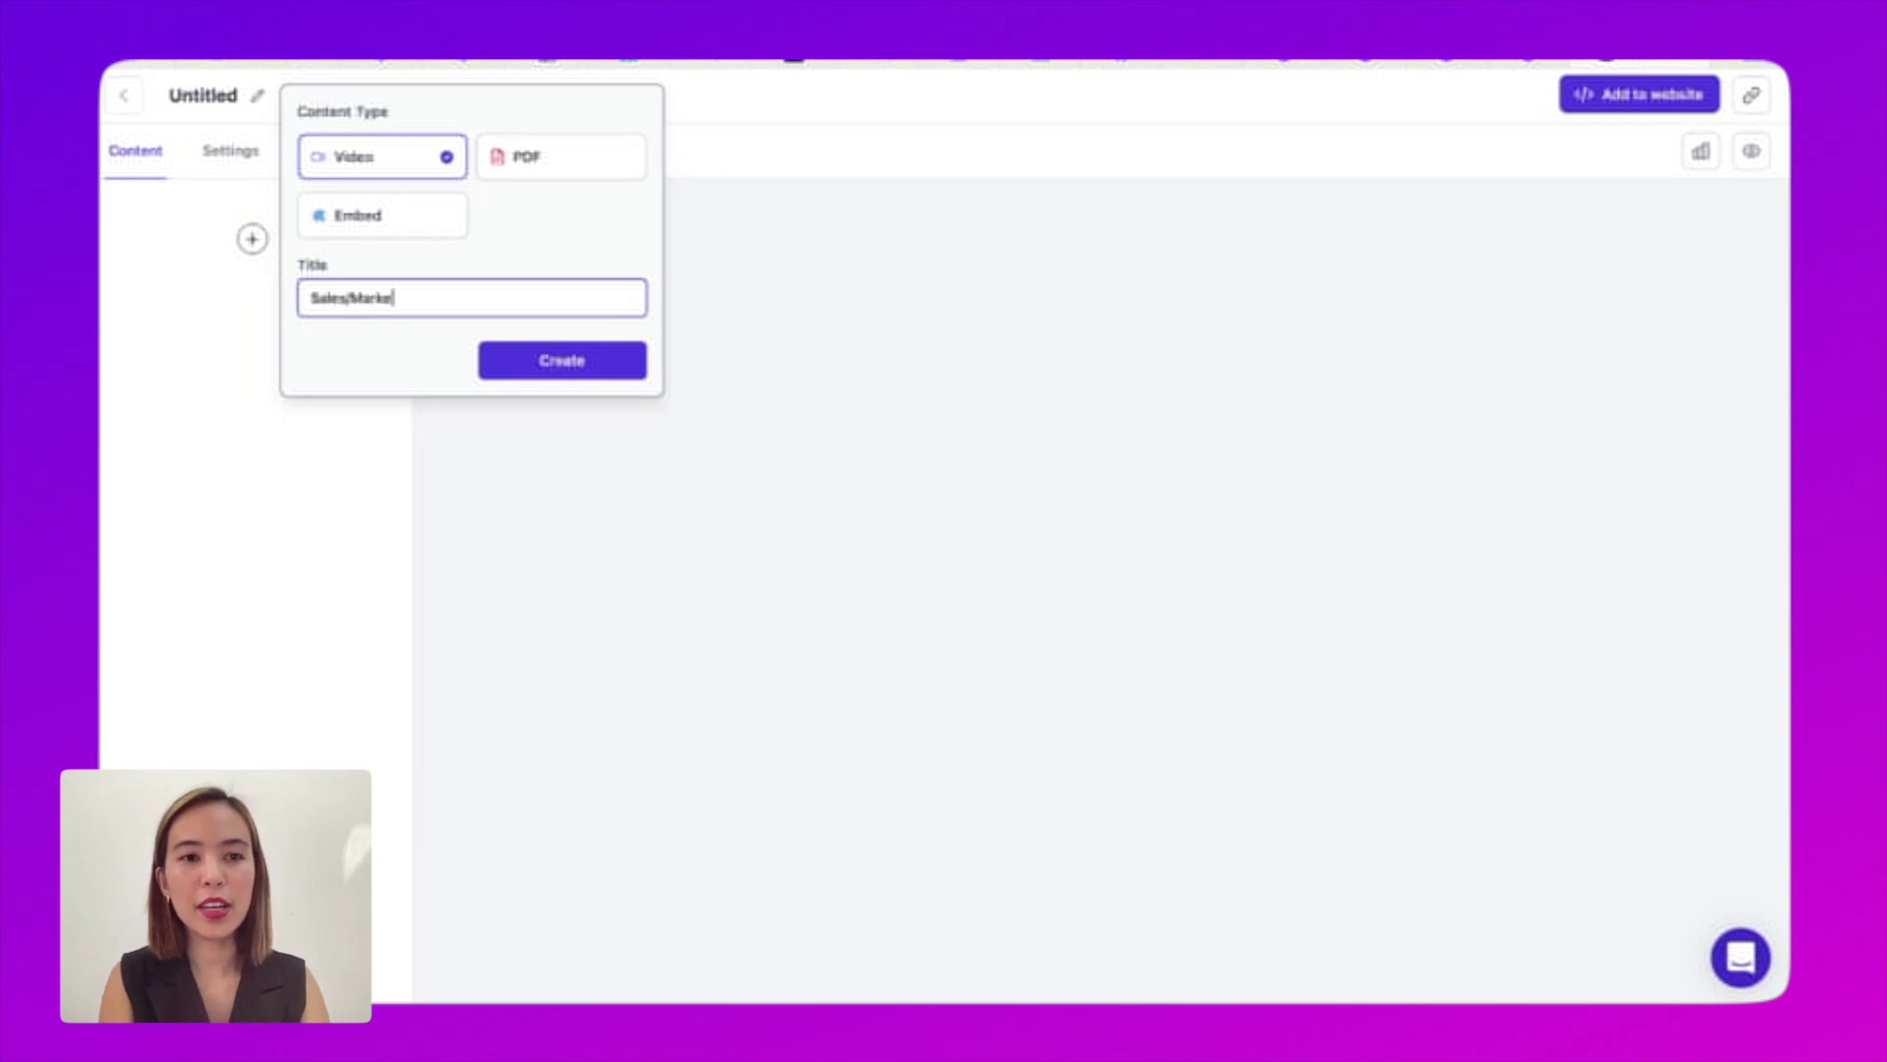
text(ting Introduction)
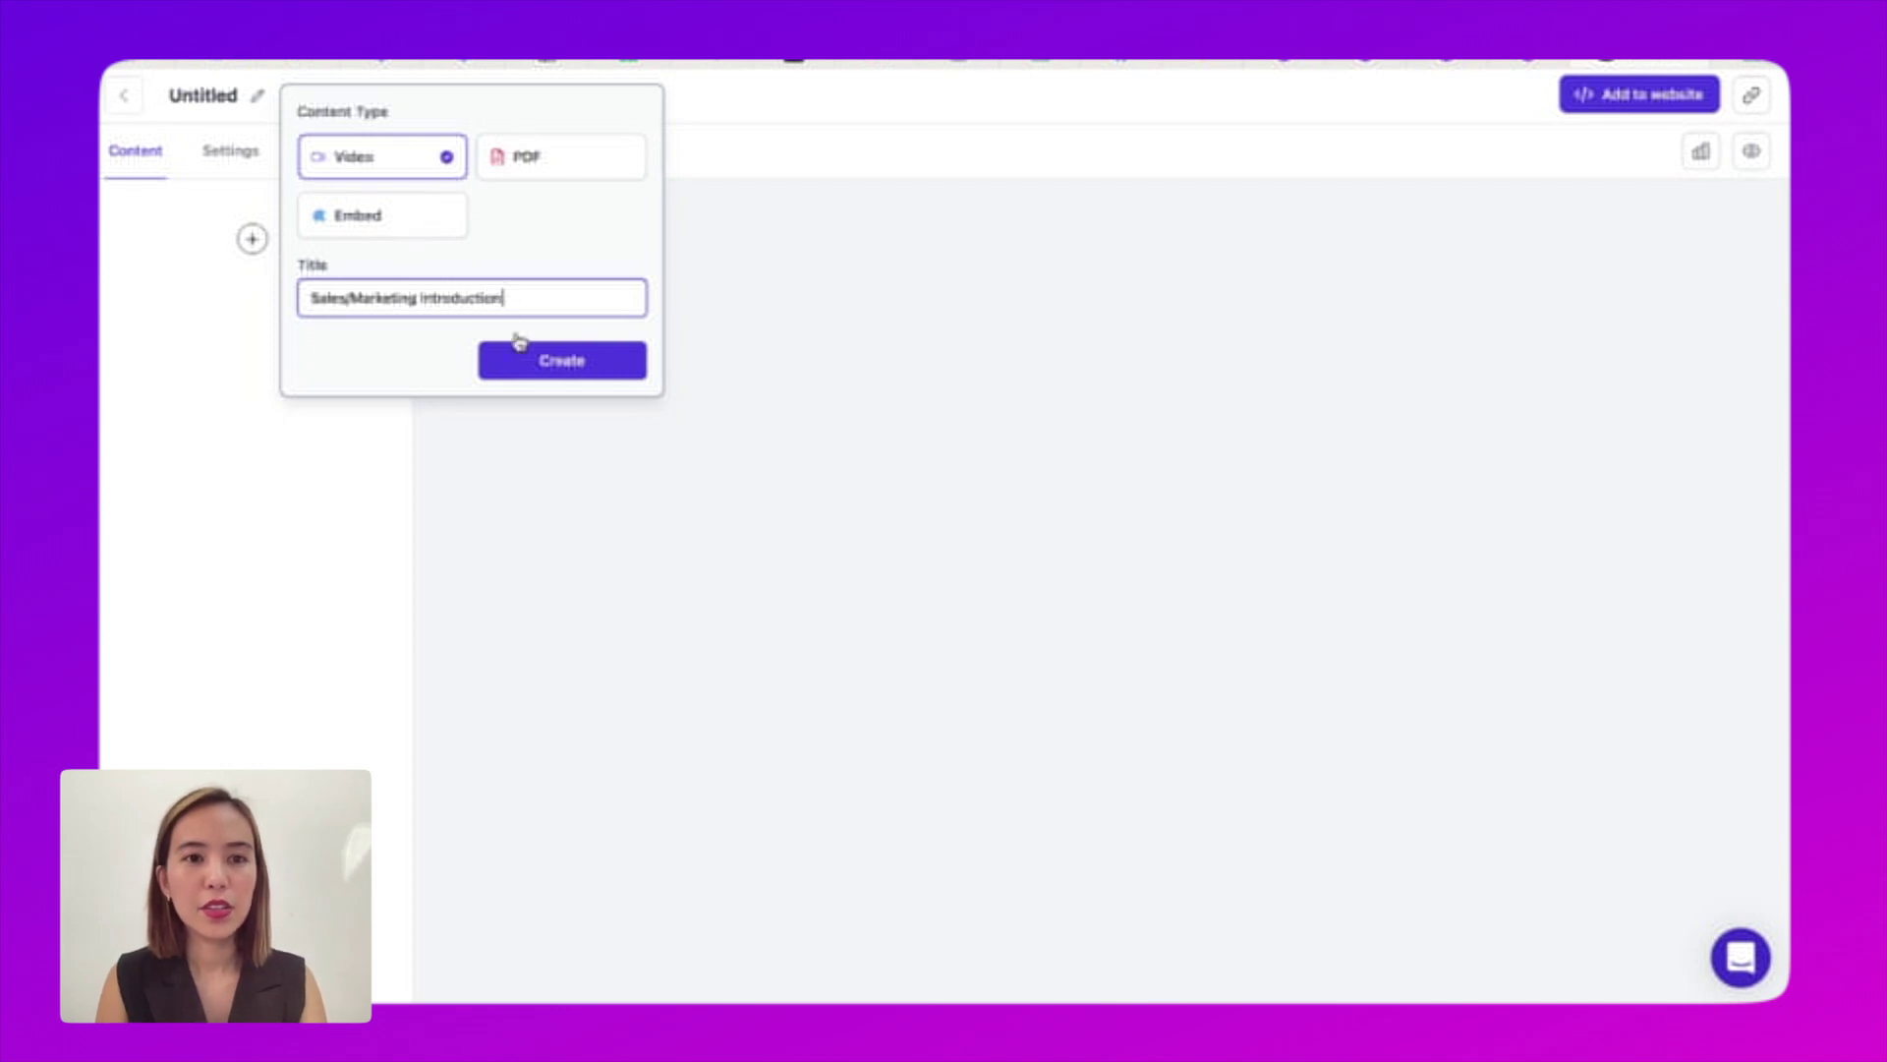
click(528, 364)
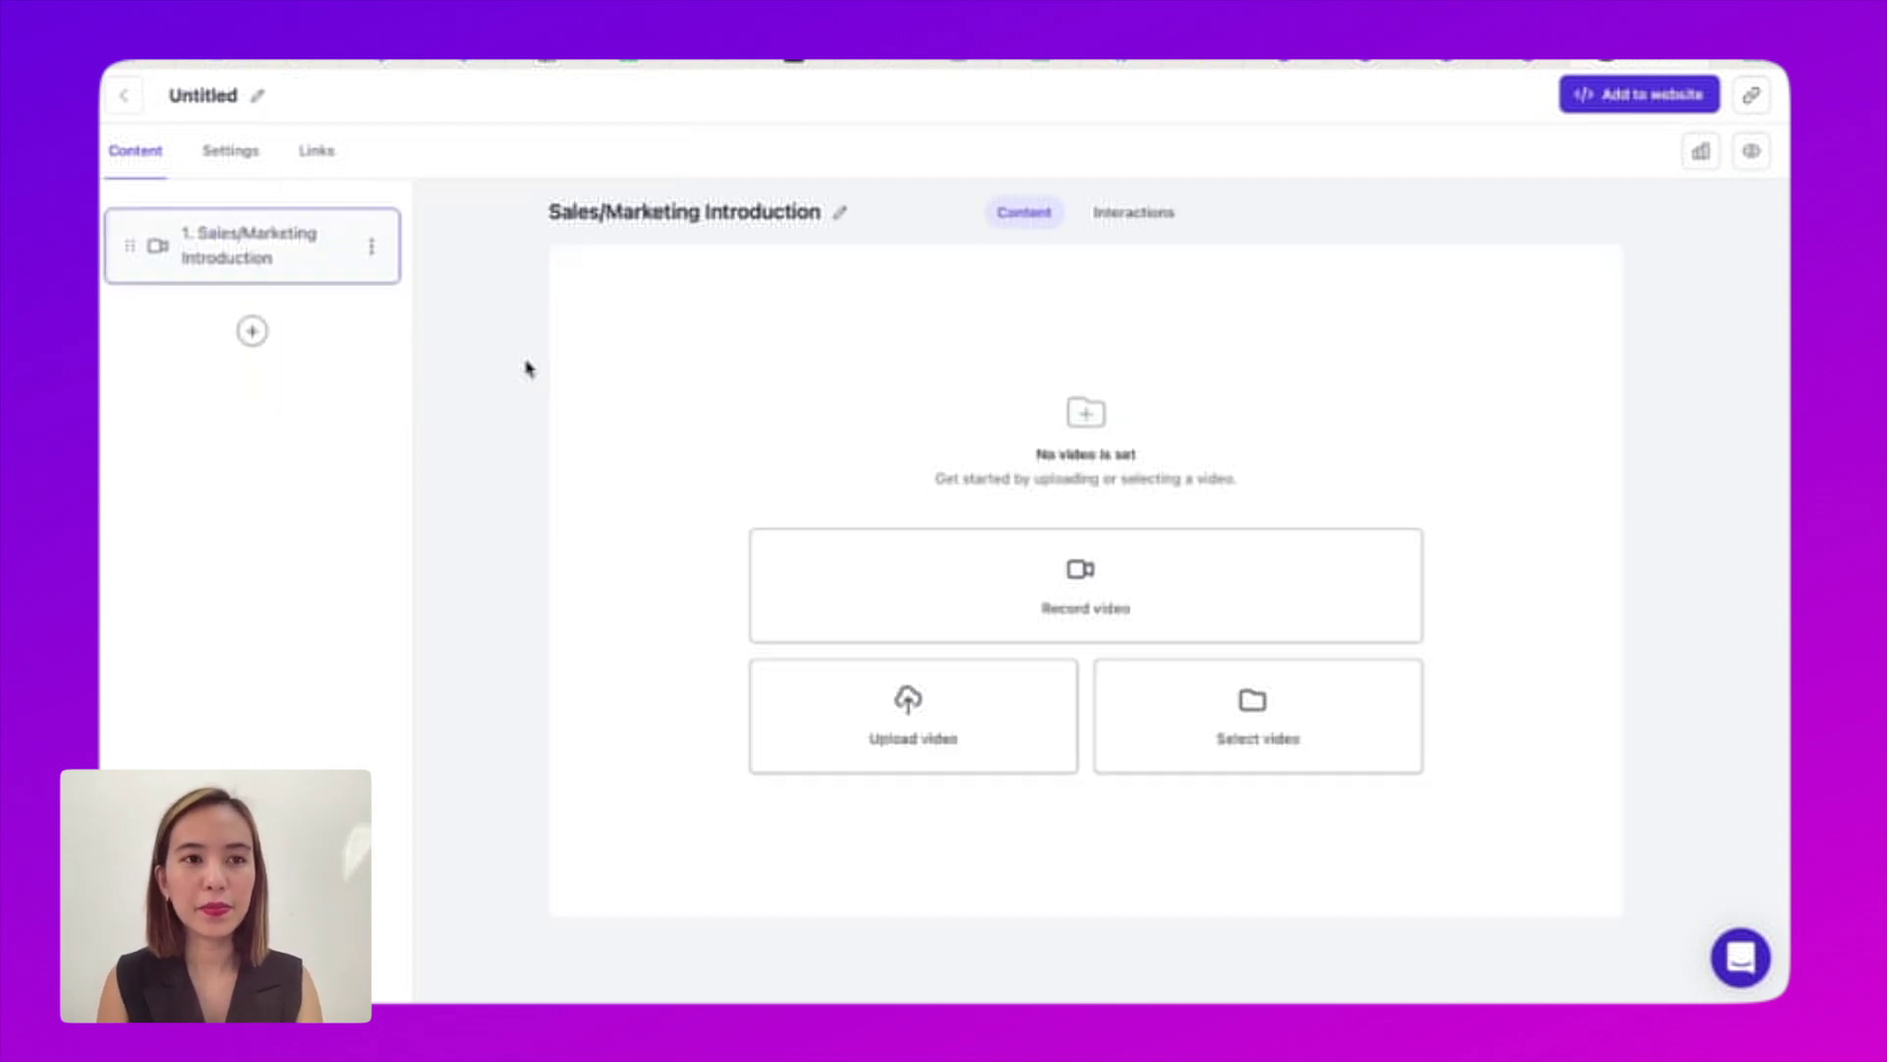
Rename the Untitled story to 'Sales and Marketing Presentation'.
click(255, 98)
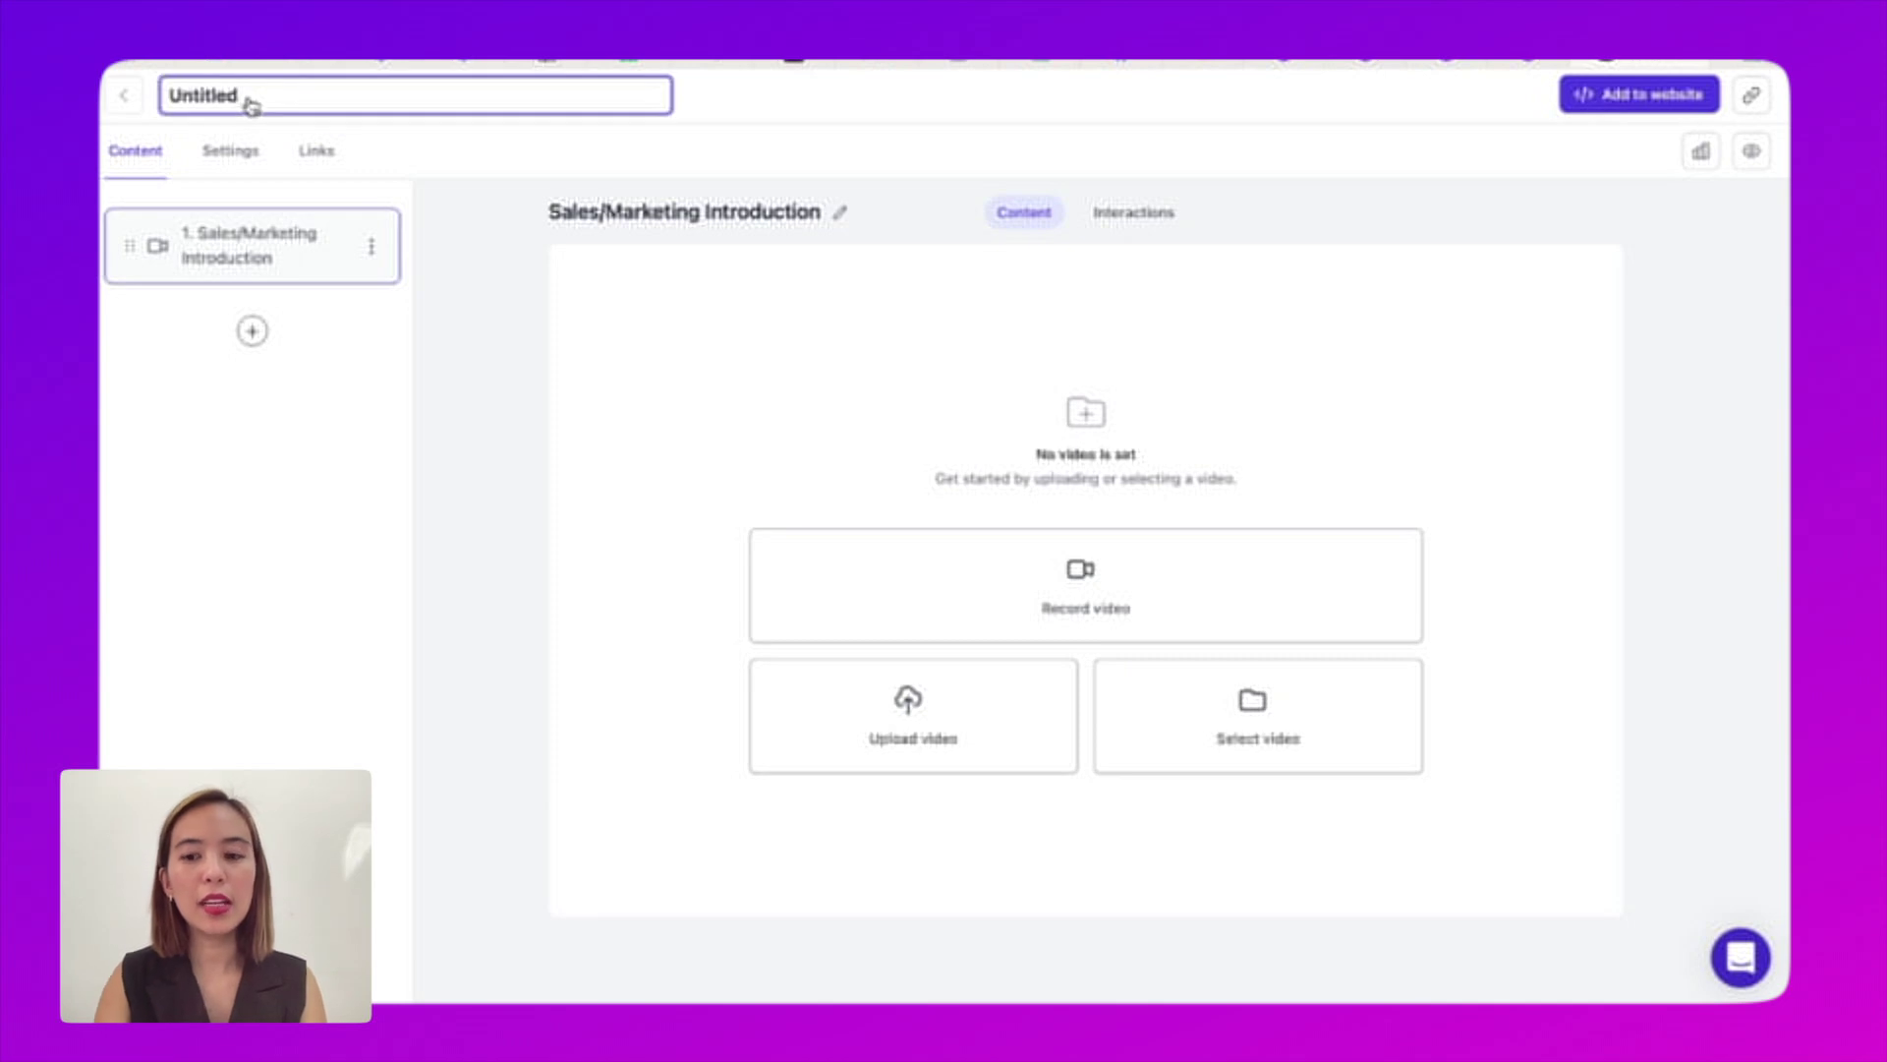
key(BackSpace)
key(BackSpace)
key(BackSpace)
key(BackSpace)
key(BackSpace)
key(BackSpace)
key(BackSpace)
key(BackSpace)
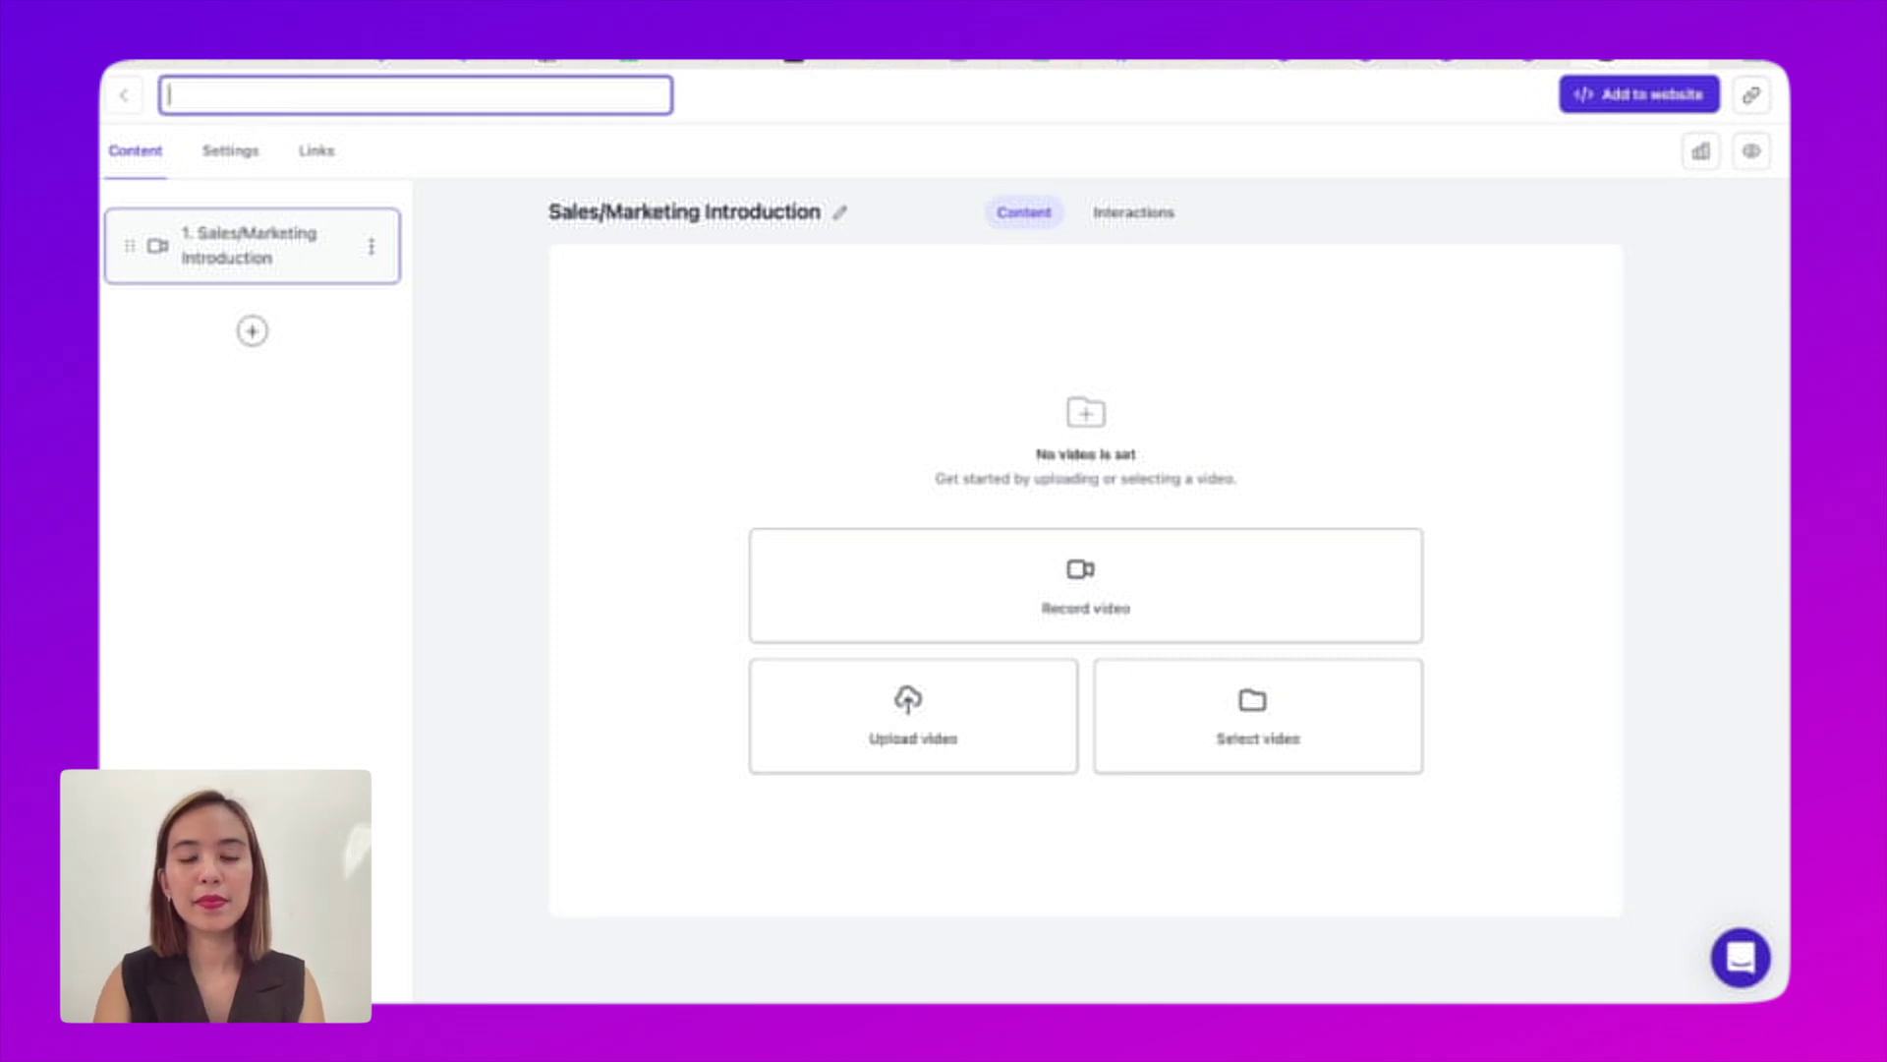
text(Sales a)
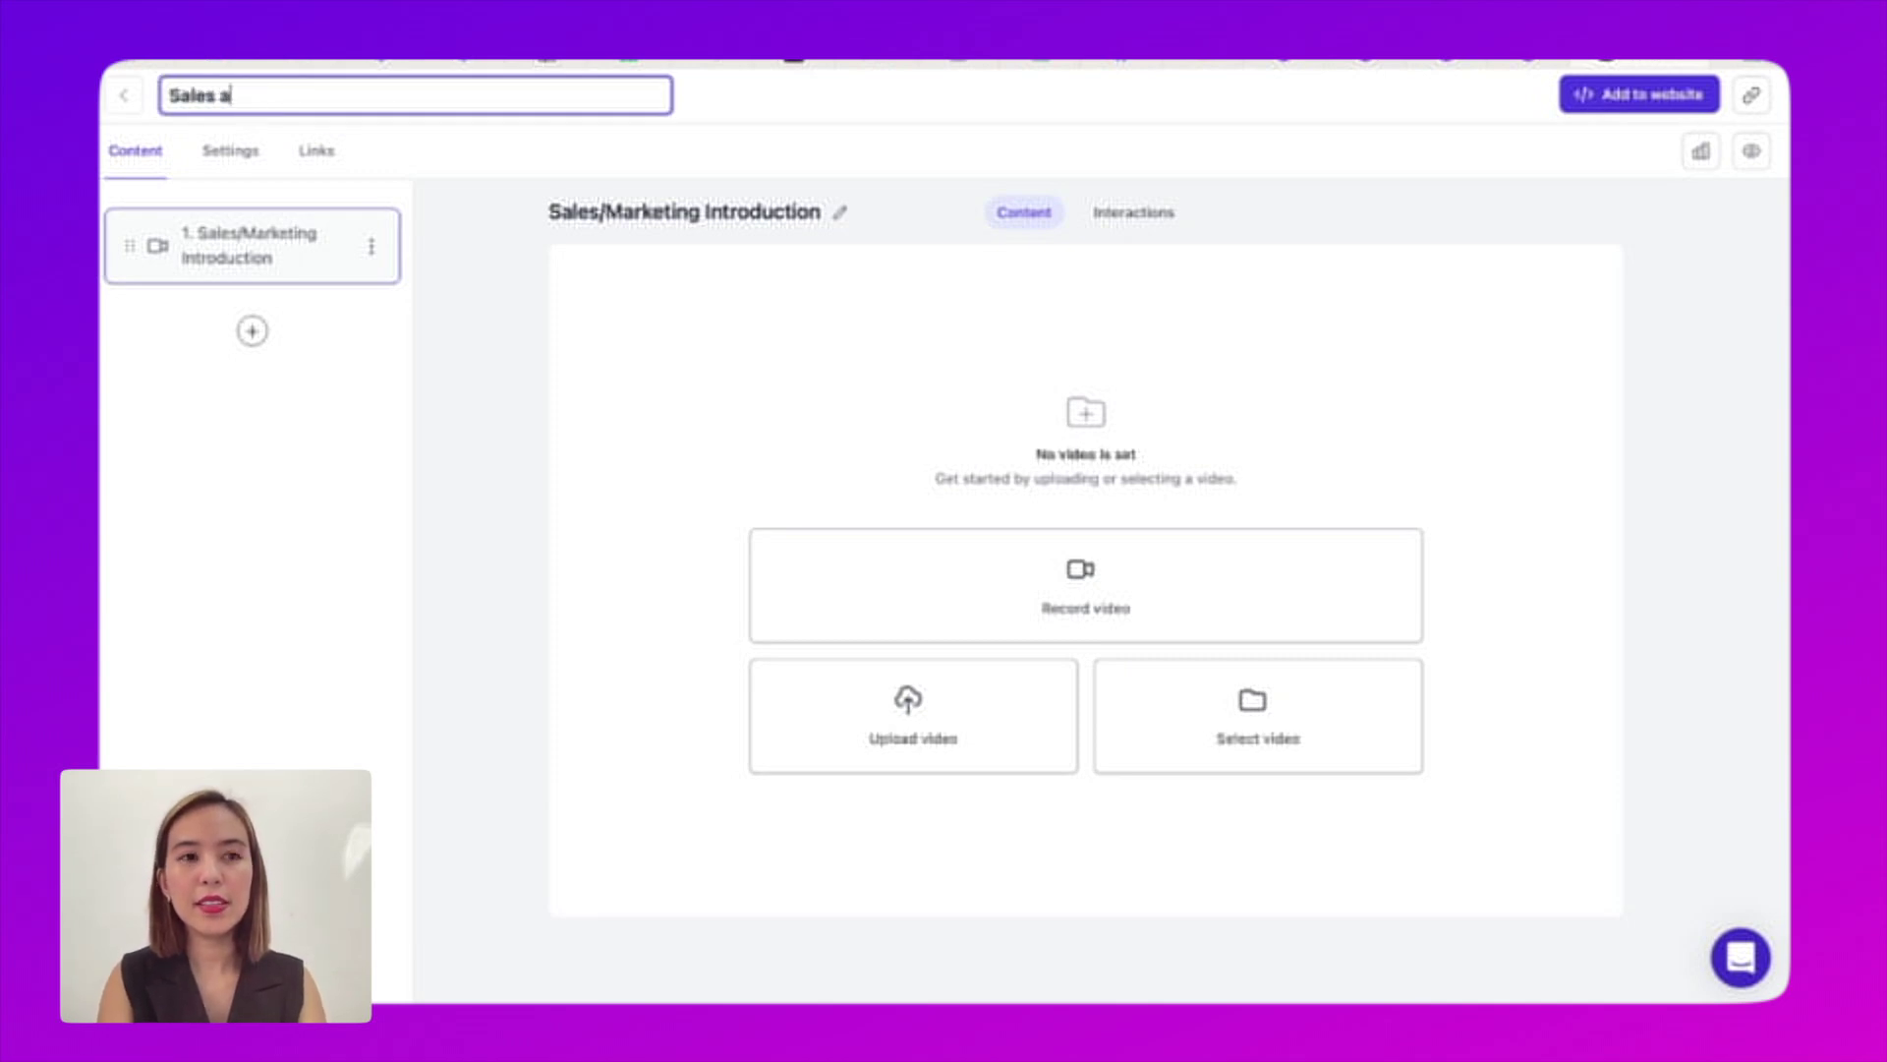
text(nd Marketing)
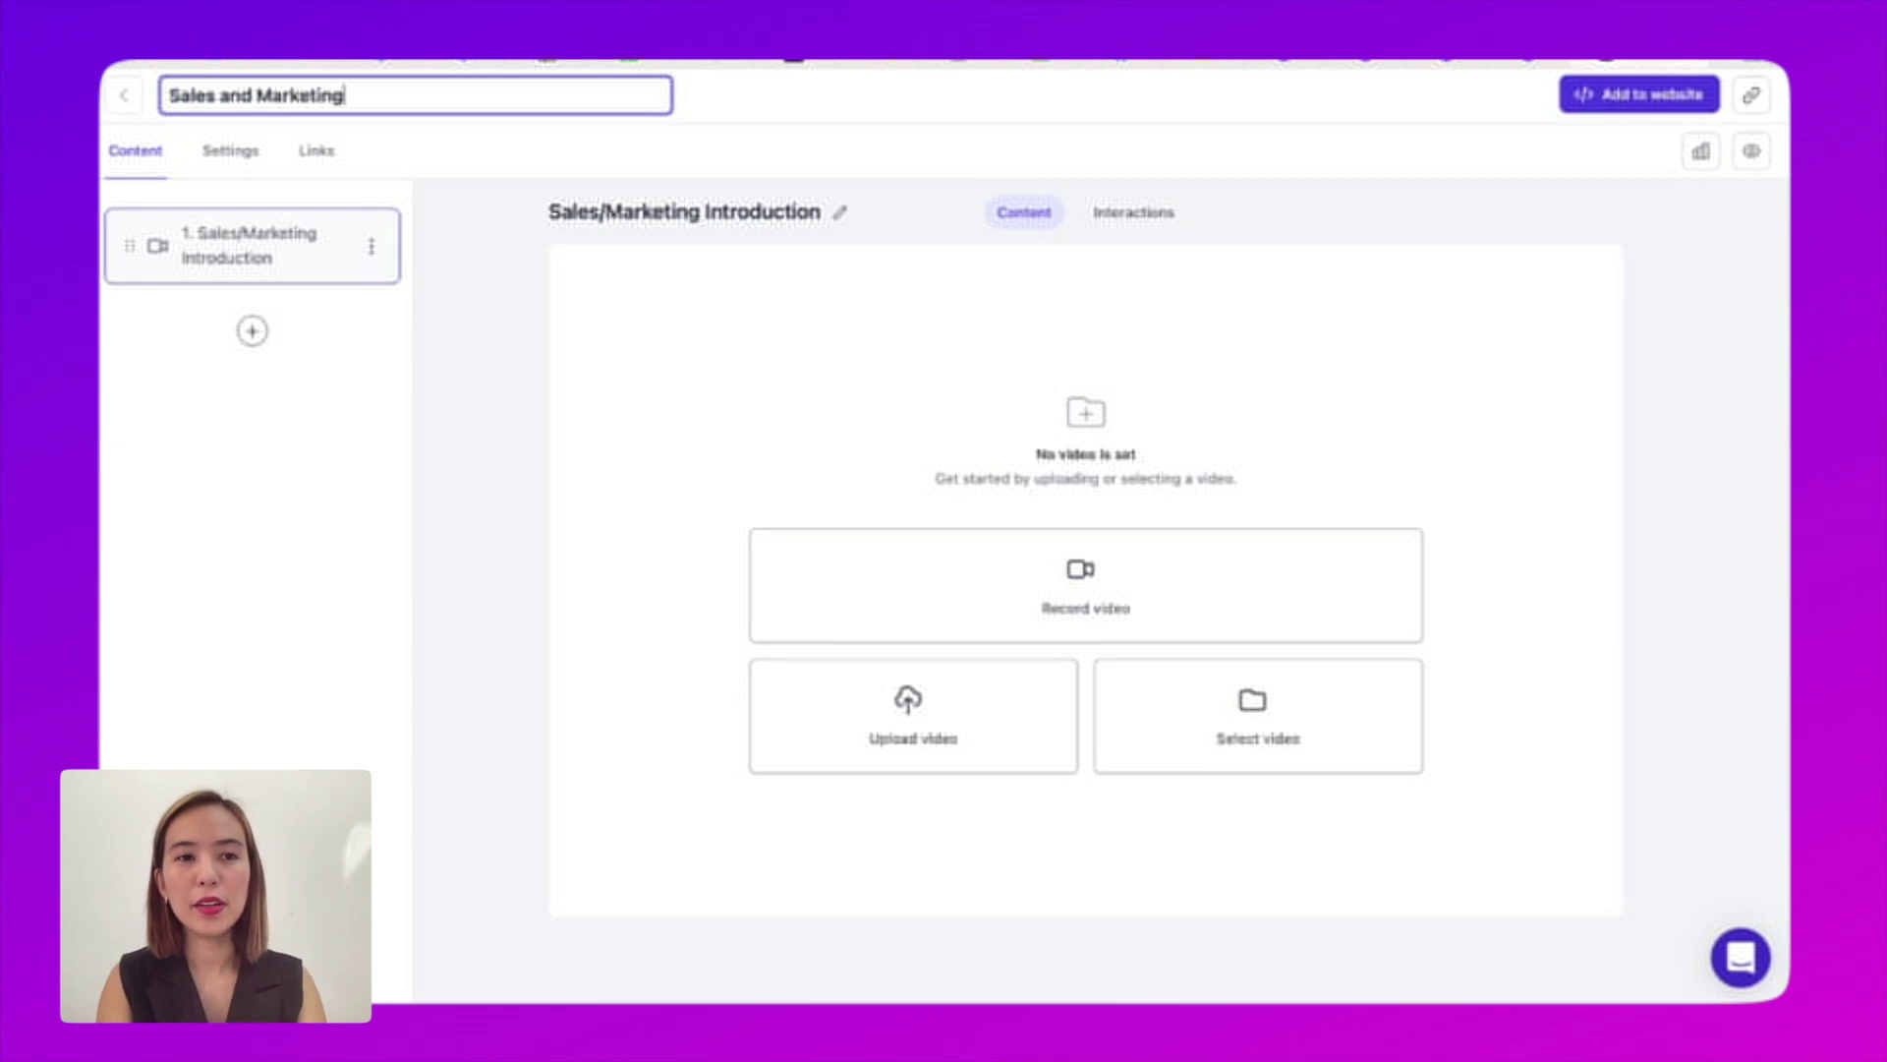
text( Presentatoi)
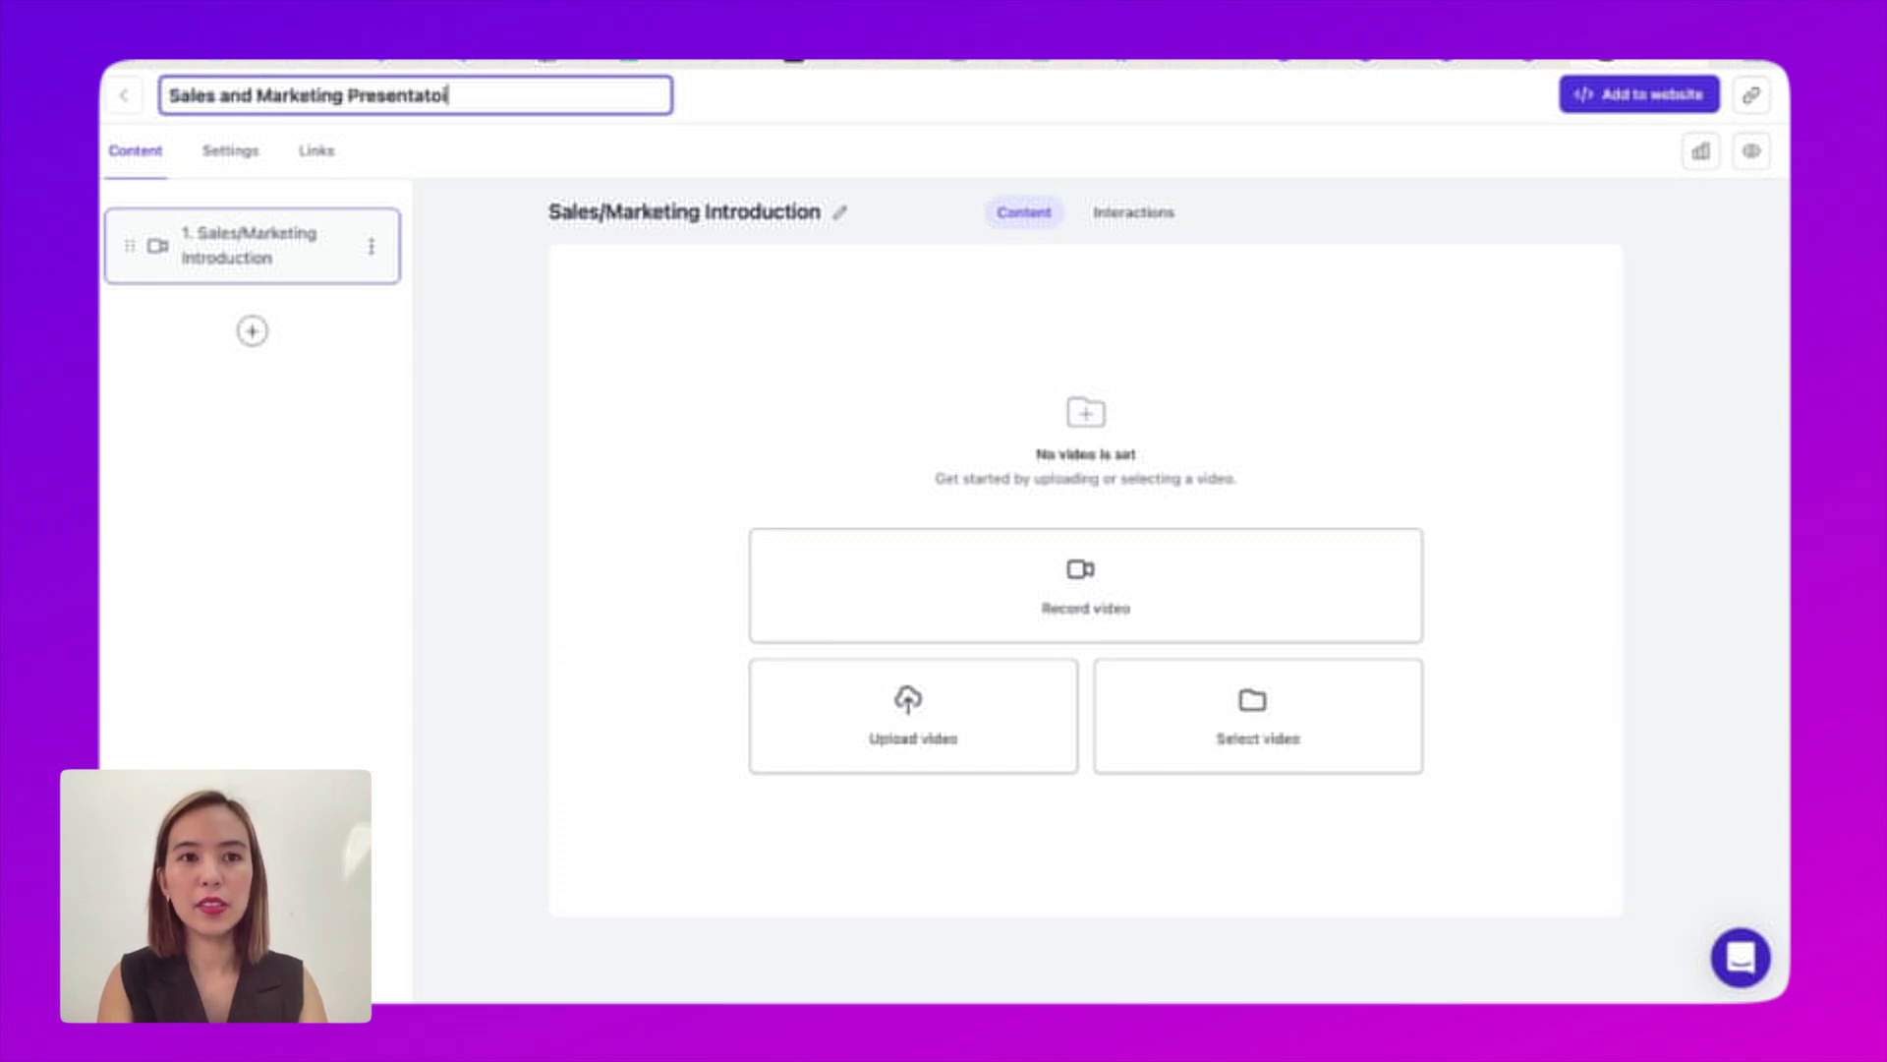
key(BackSpace)
key(BackSpace)
text(ion)
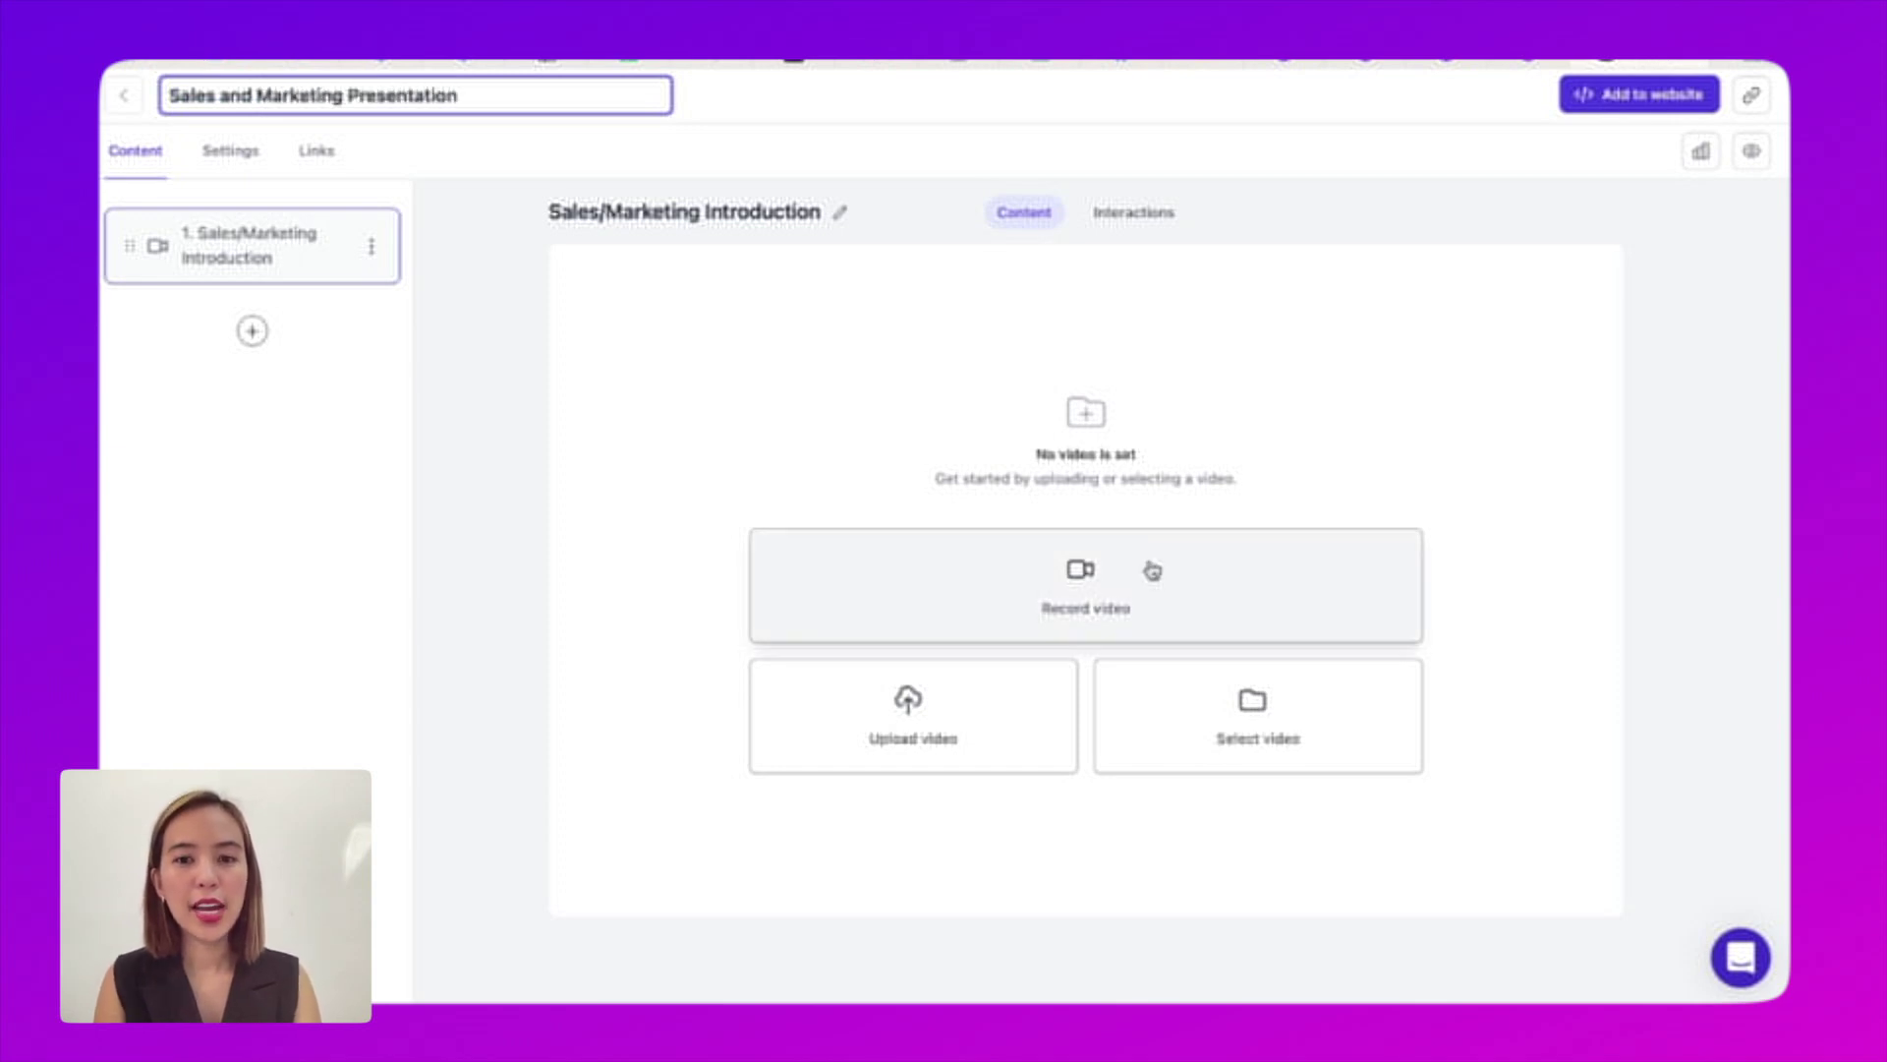
Upload 'AI Sheree.mp4' as the introduction step's video.
click(958, 722)
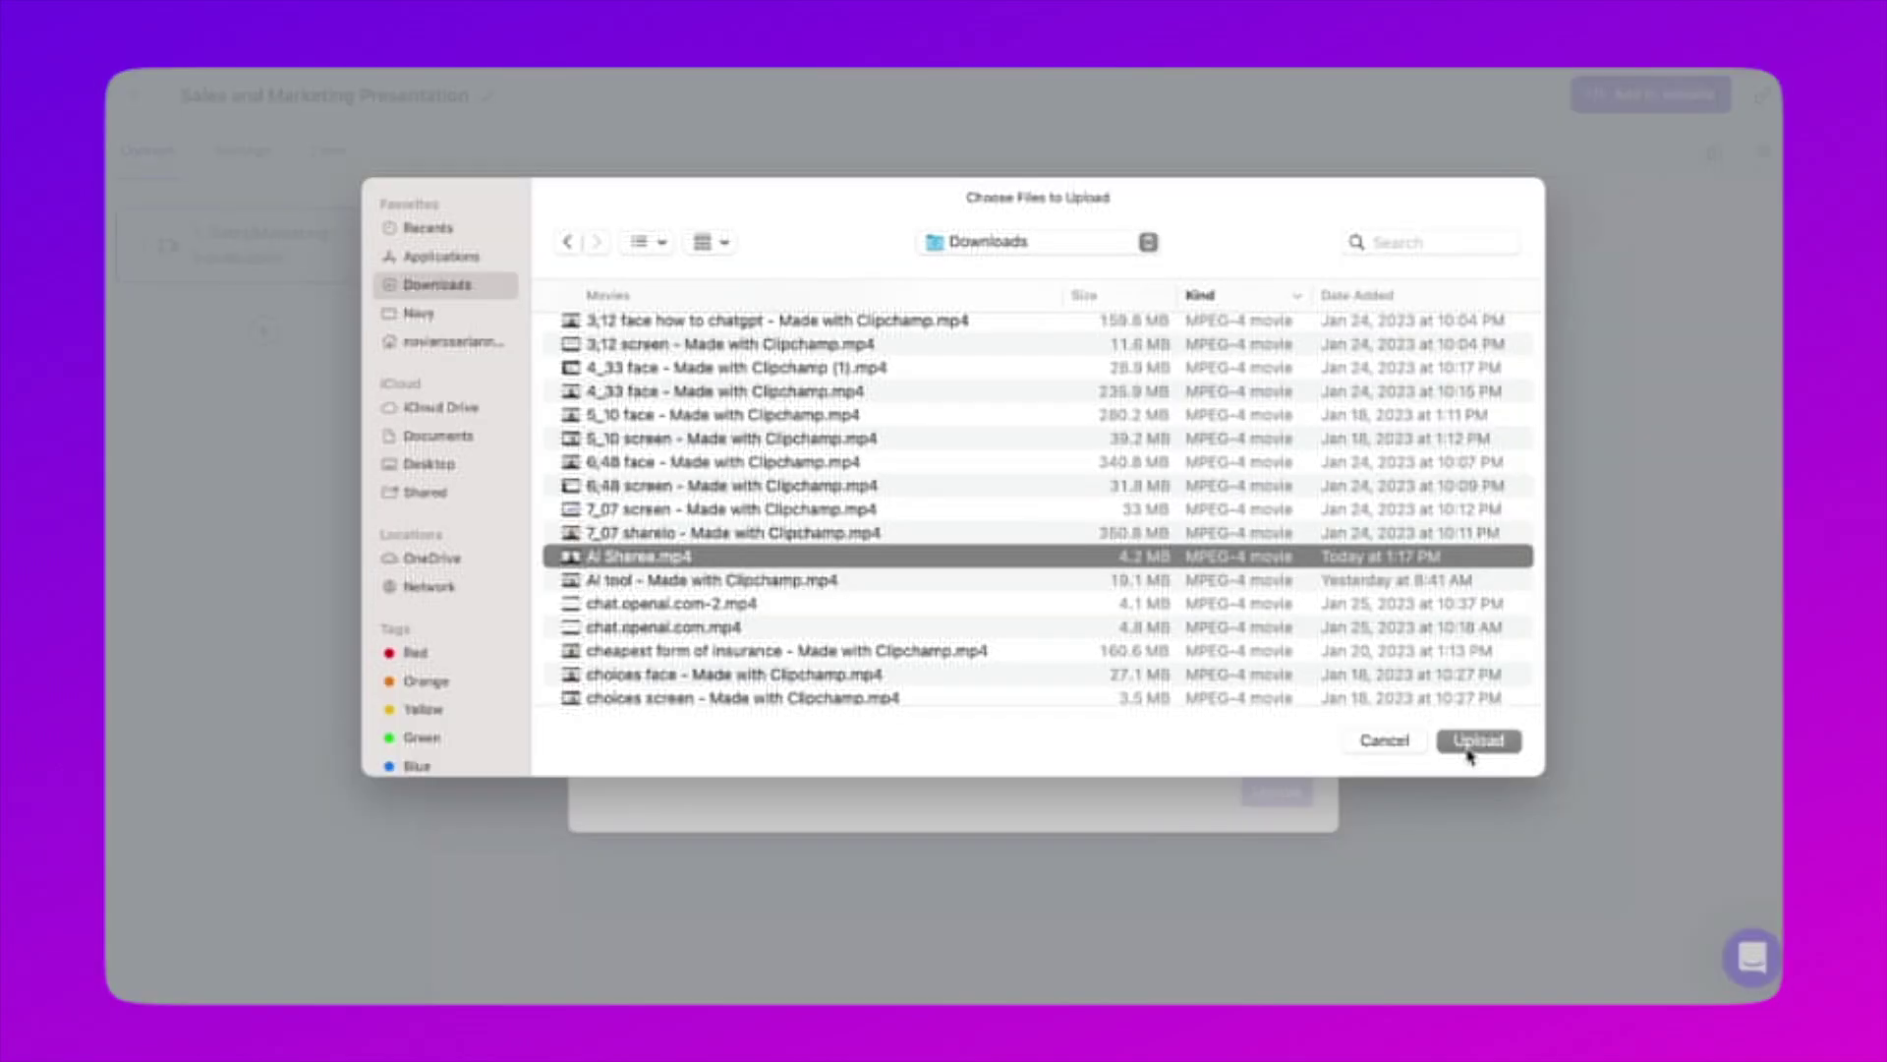
click(1479, 740)
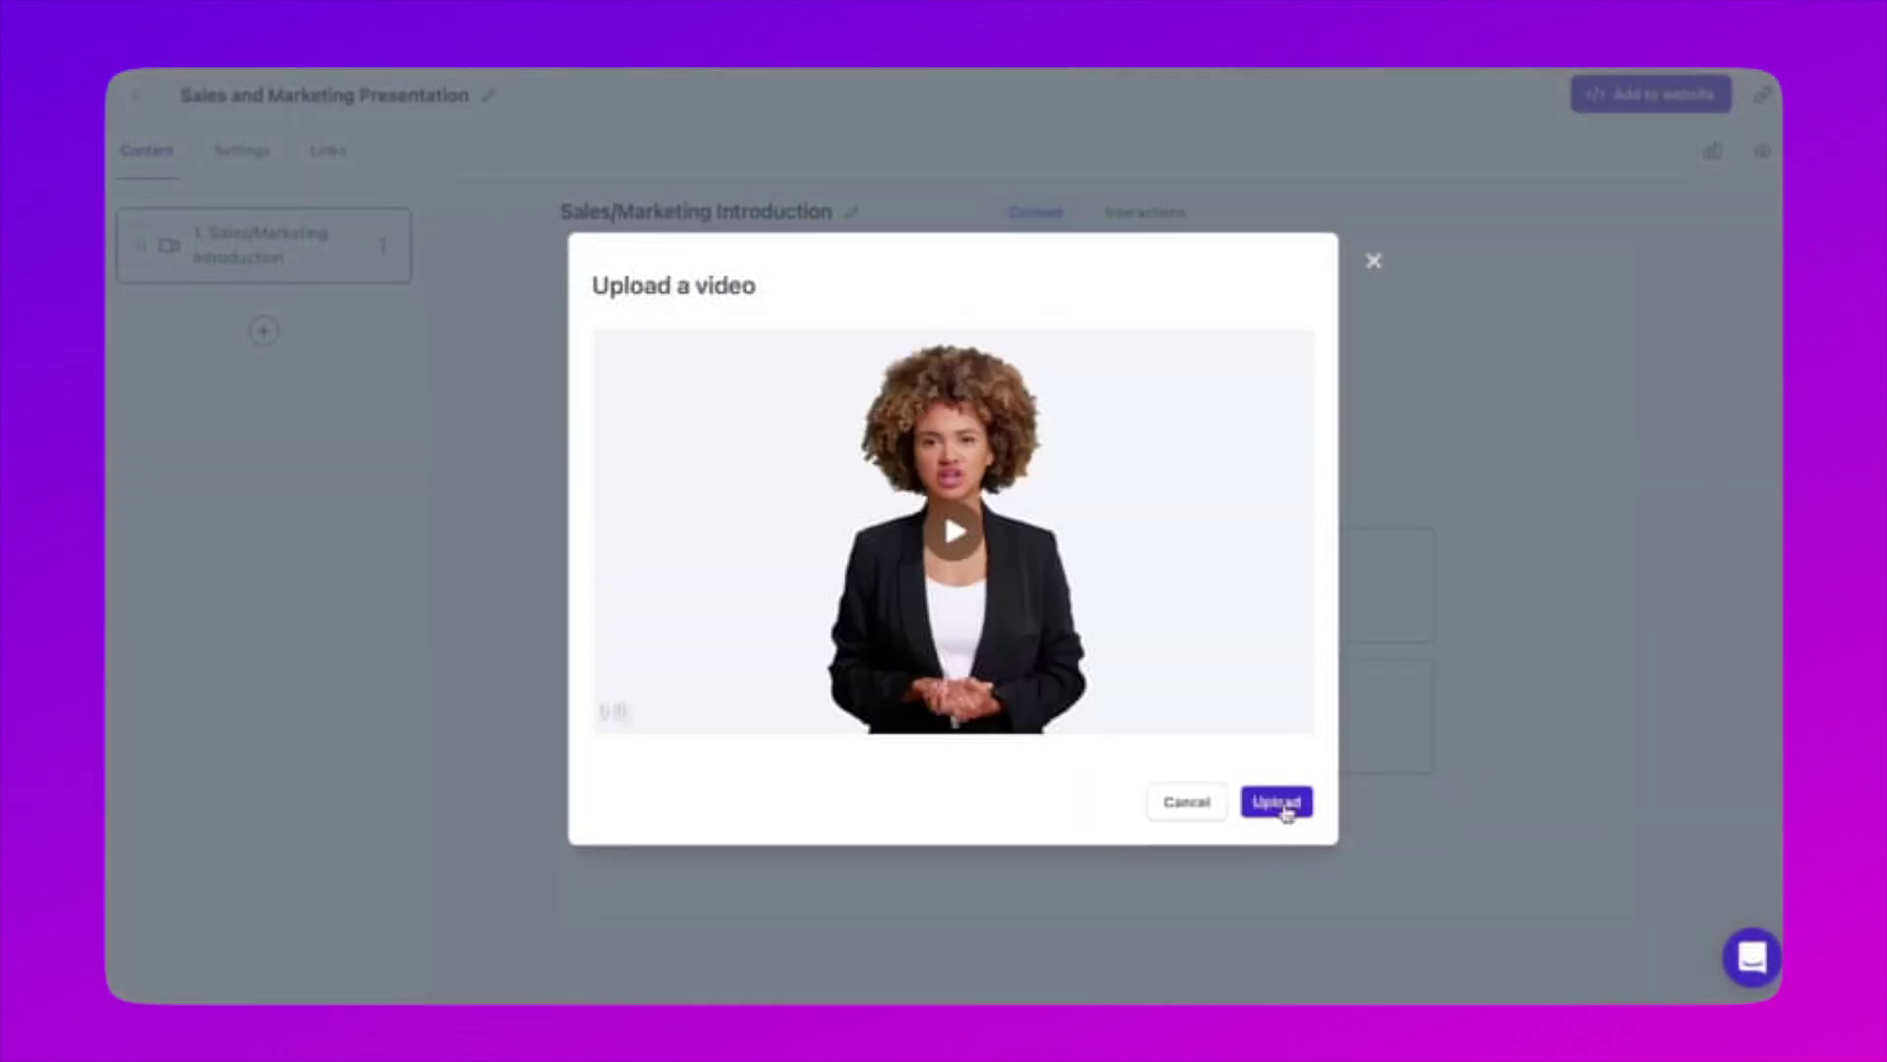
click(1283, 816)
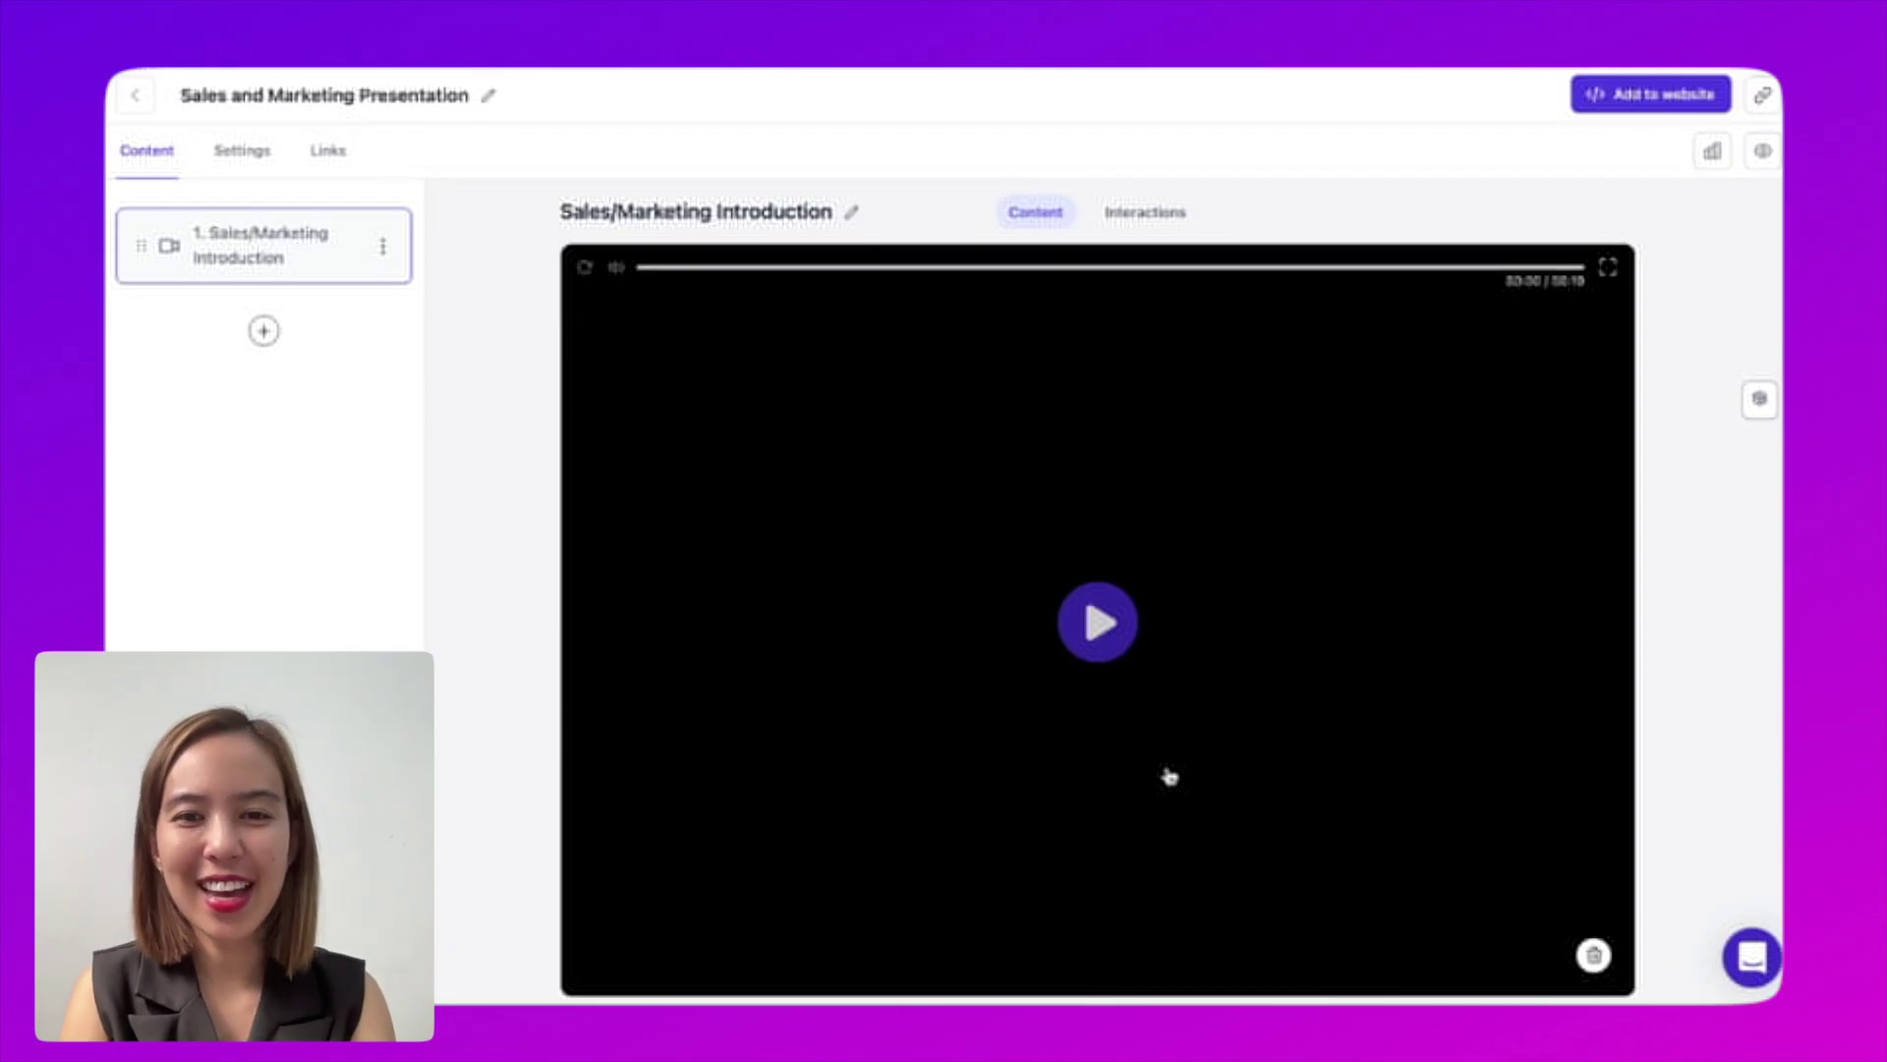
click(1098, 621)
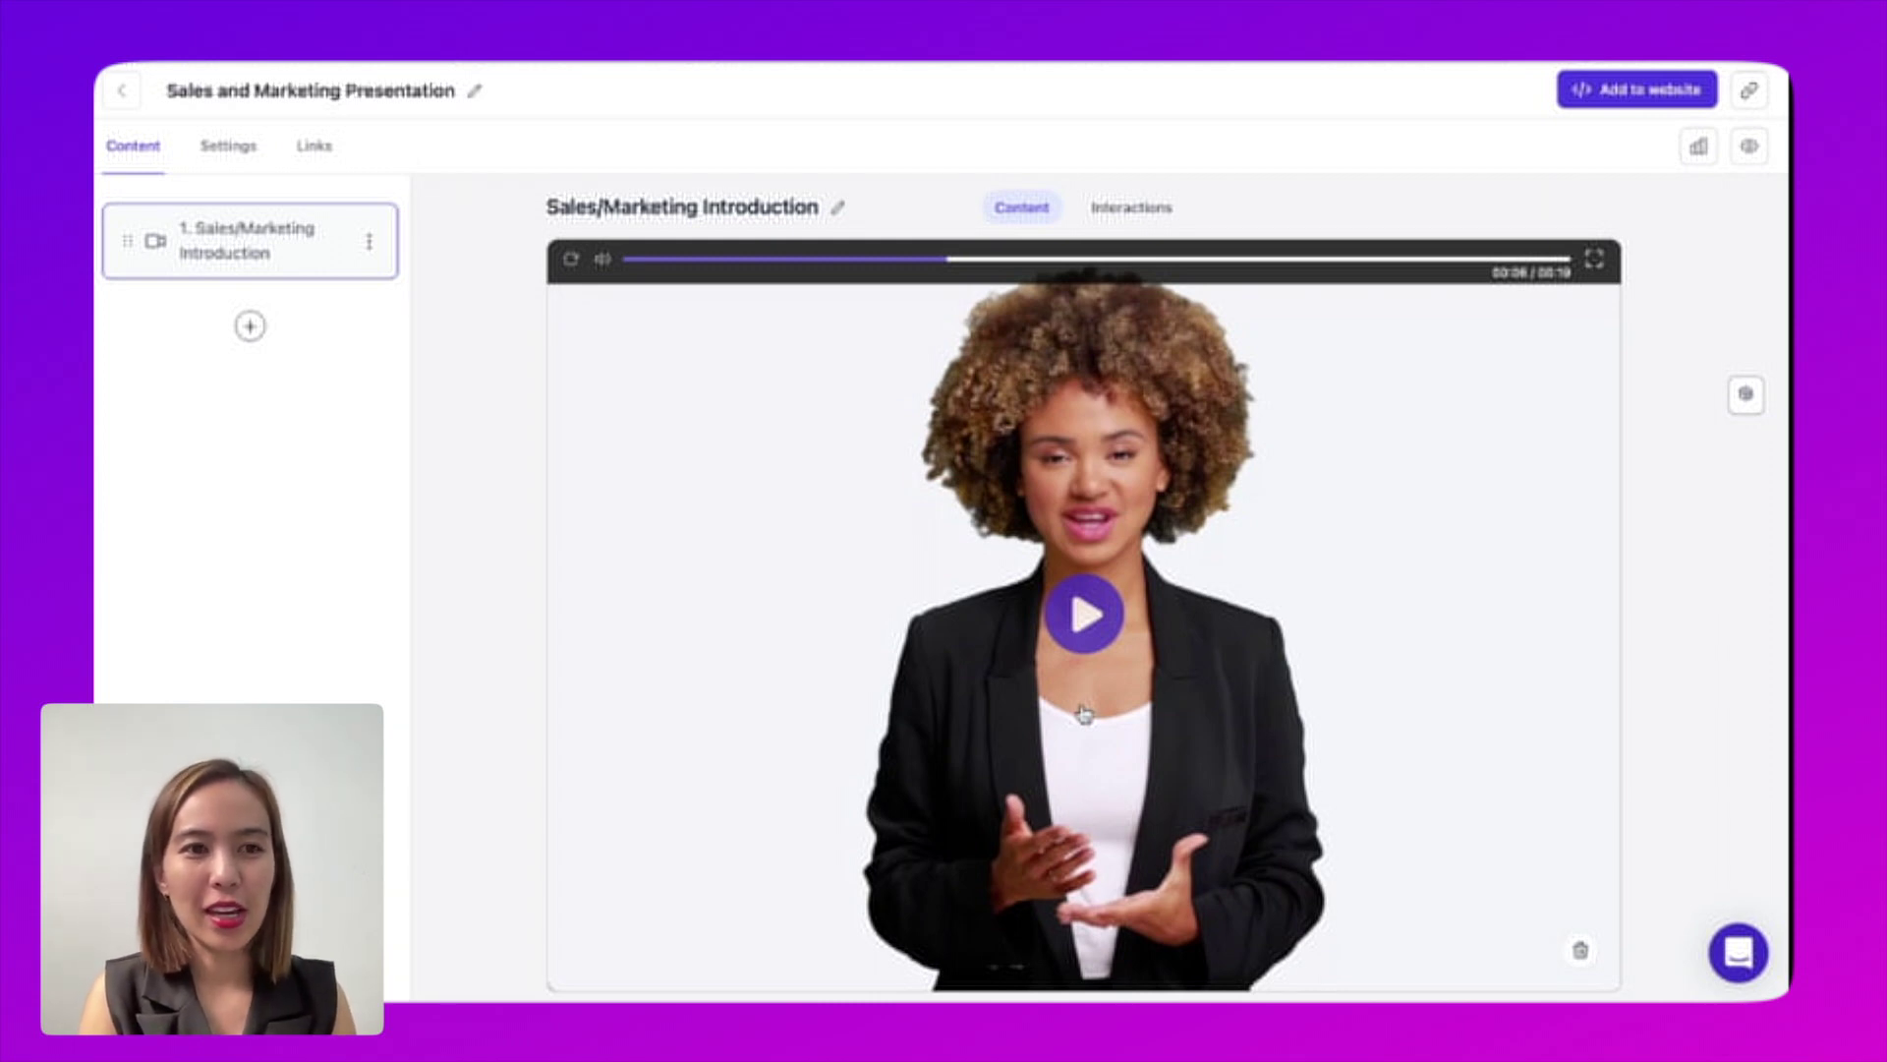
Add a second Embed page titled 'Book for a Product Presentation'.
click(251, 327)
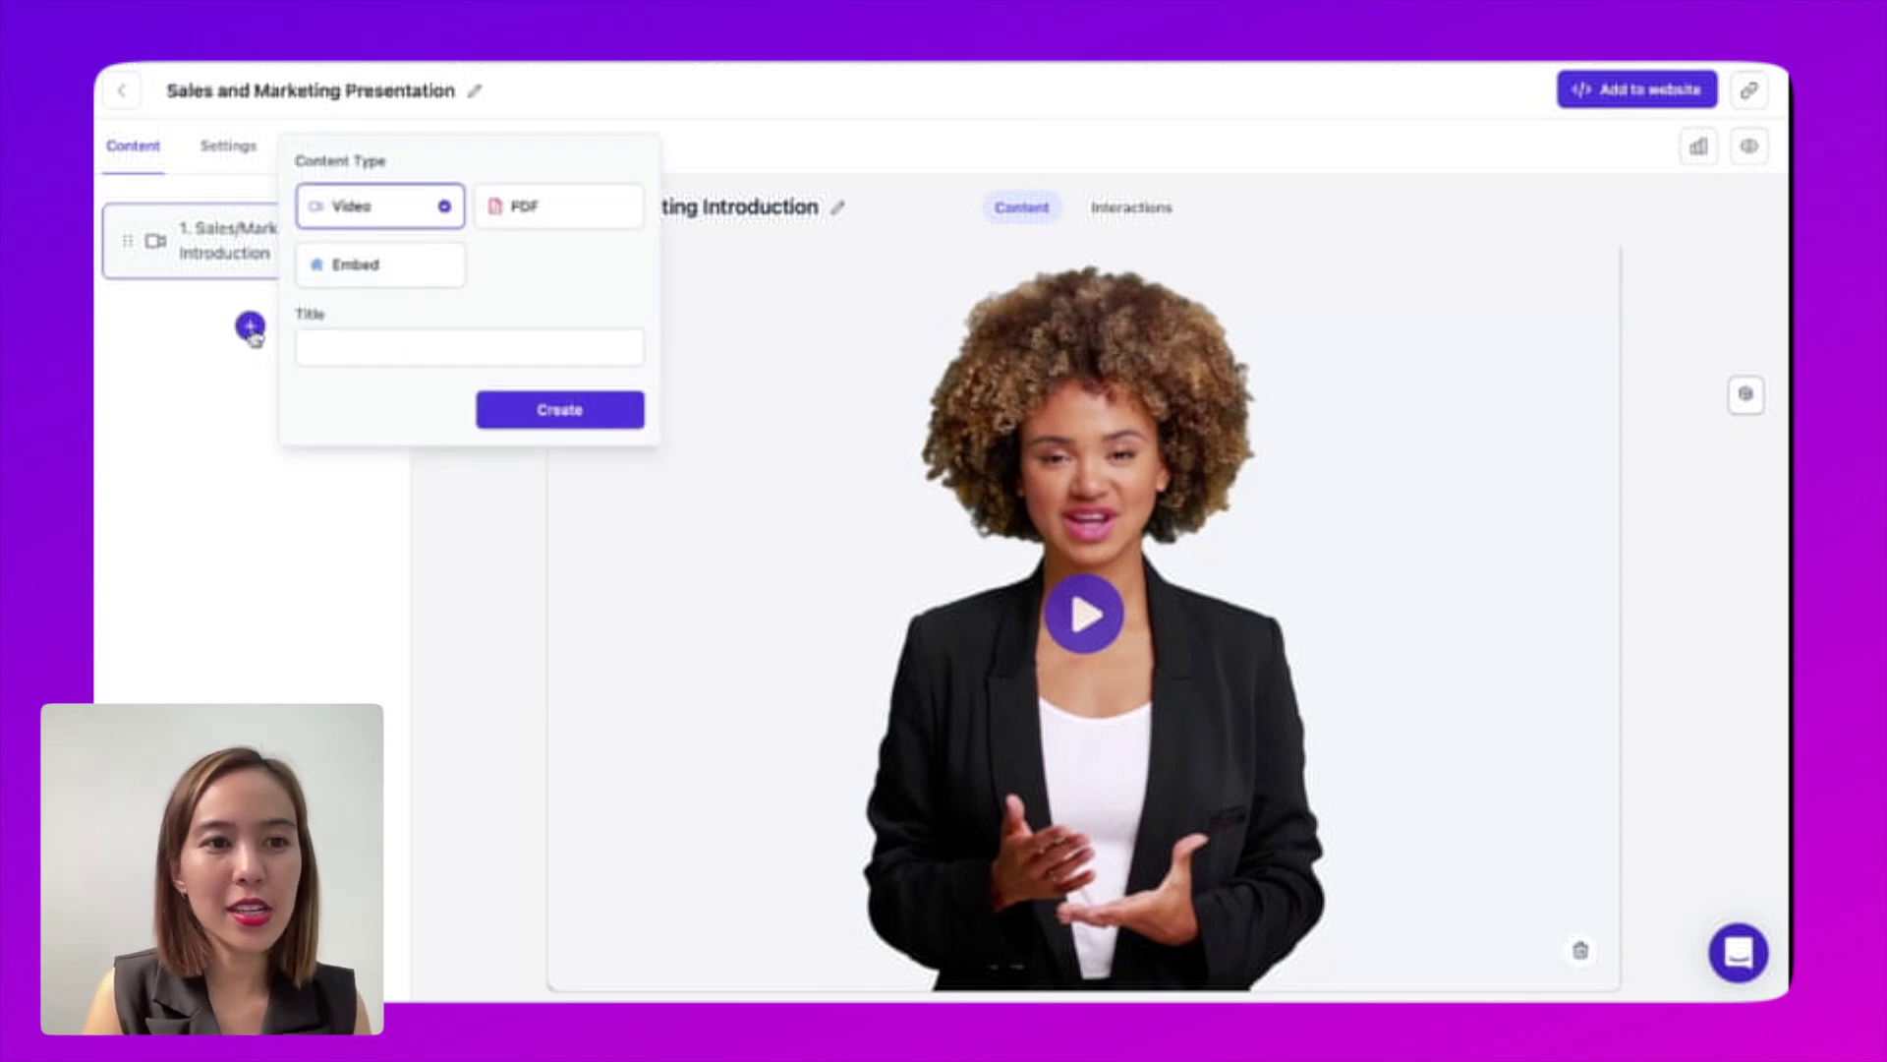
click(366, 278)
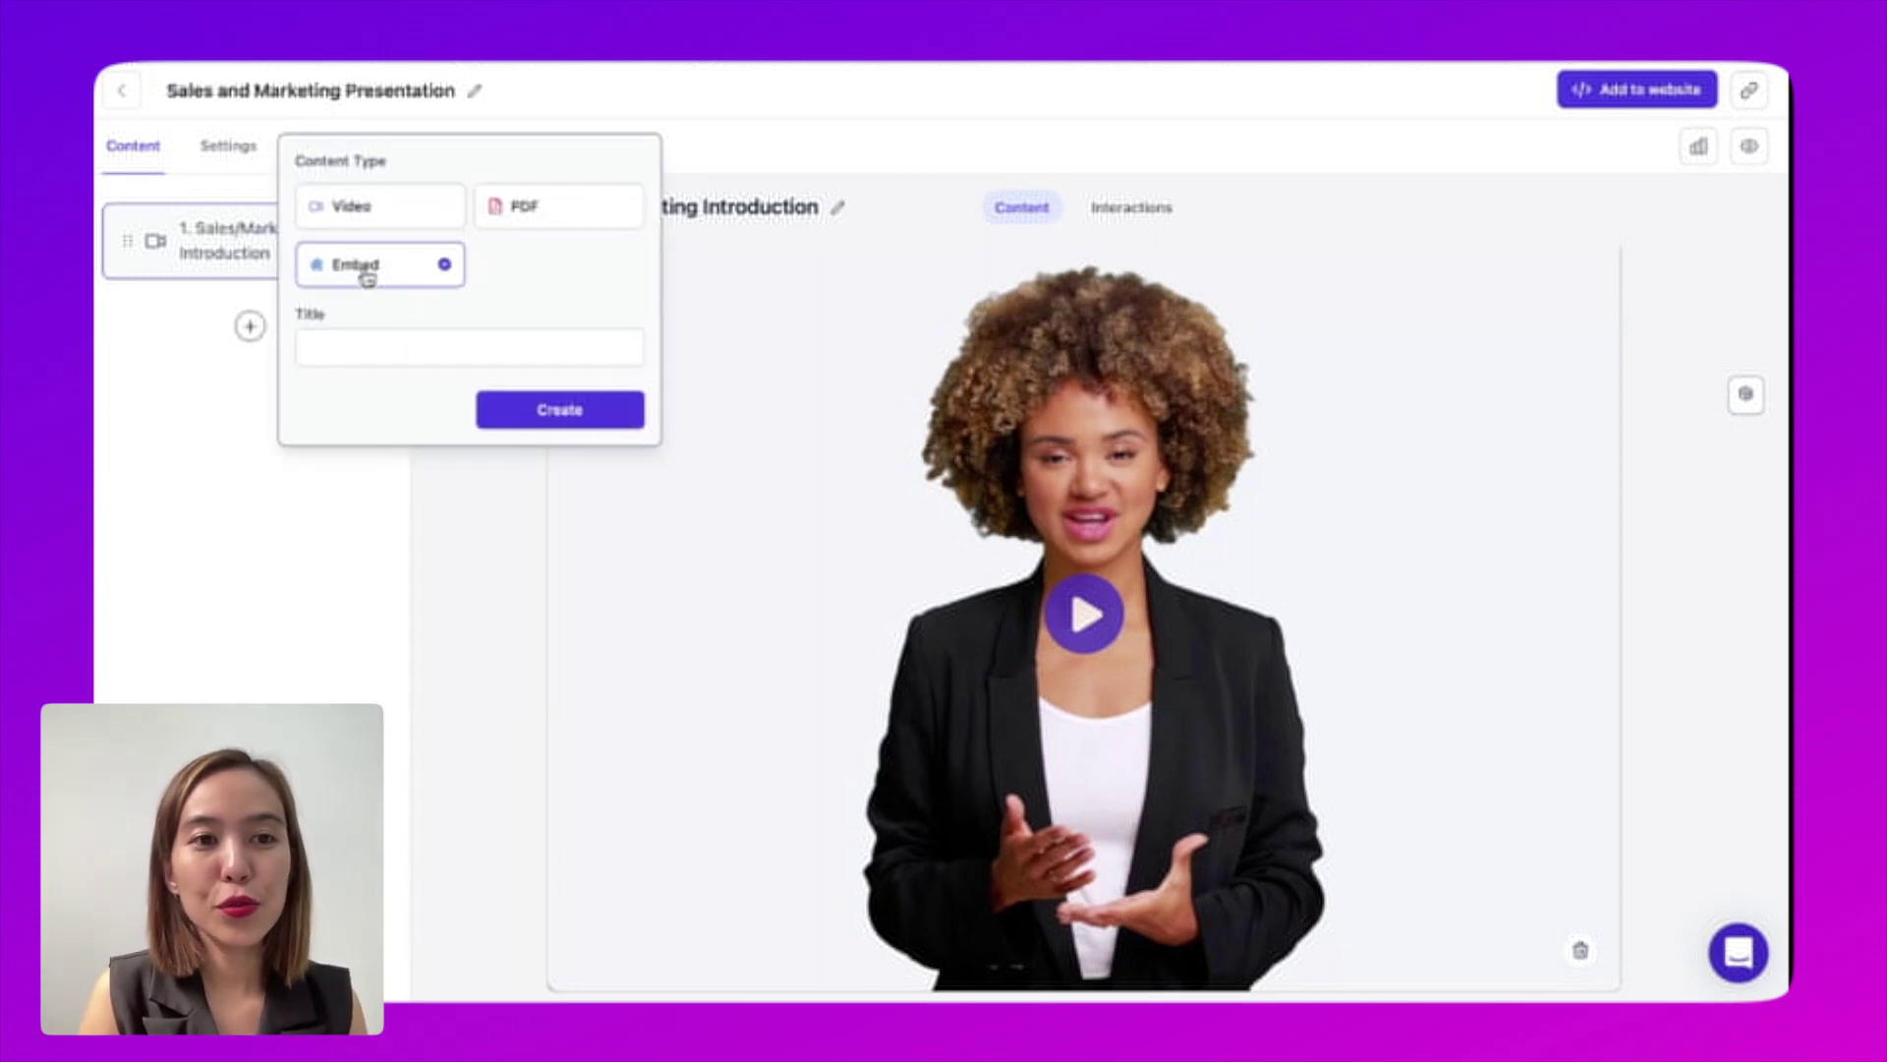
click(369, 348)
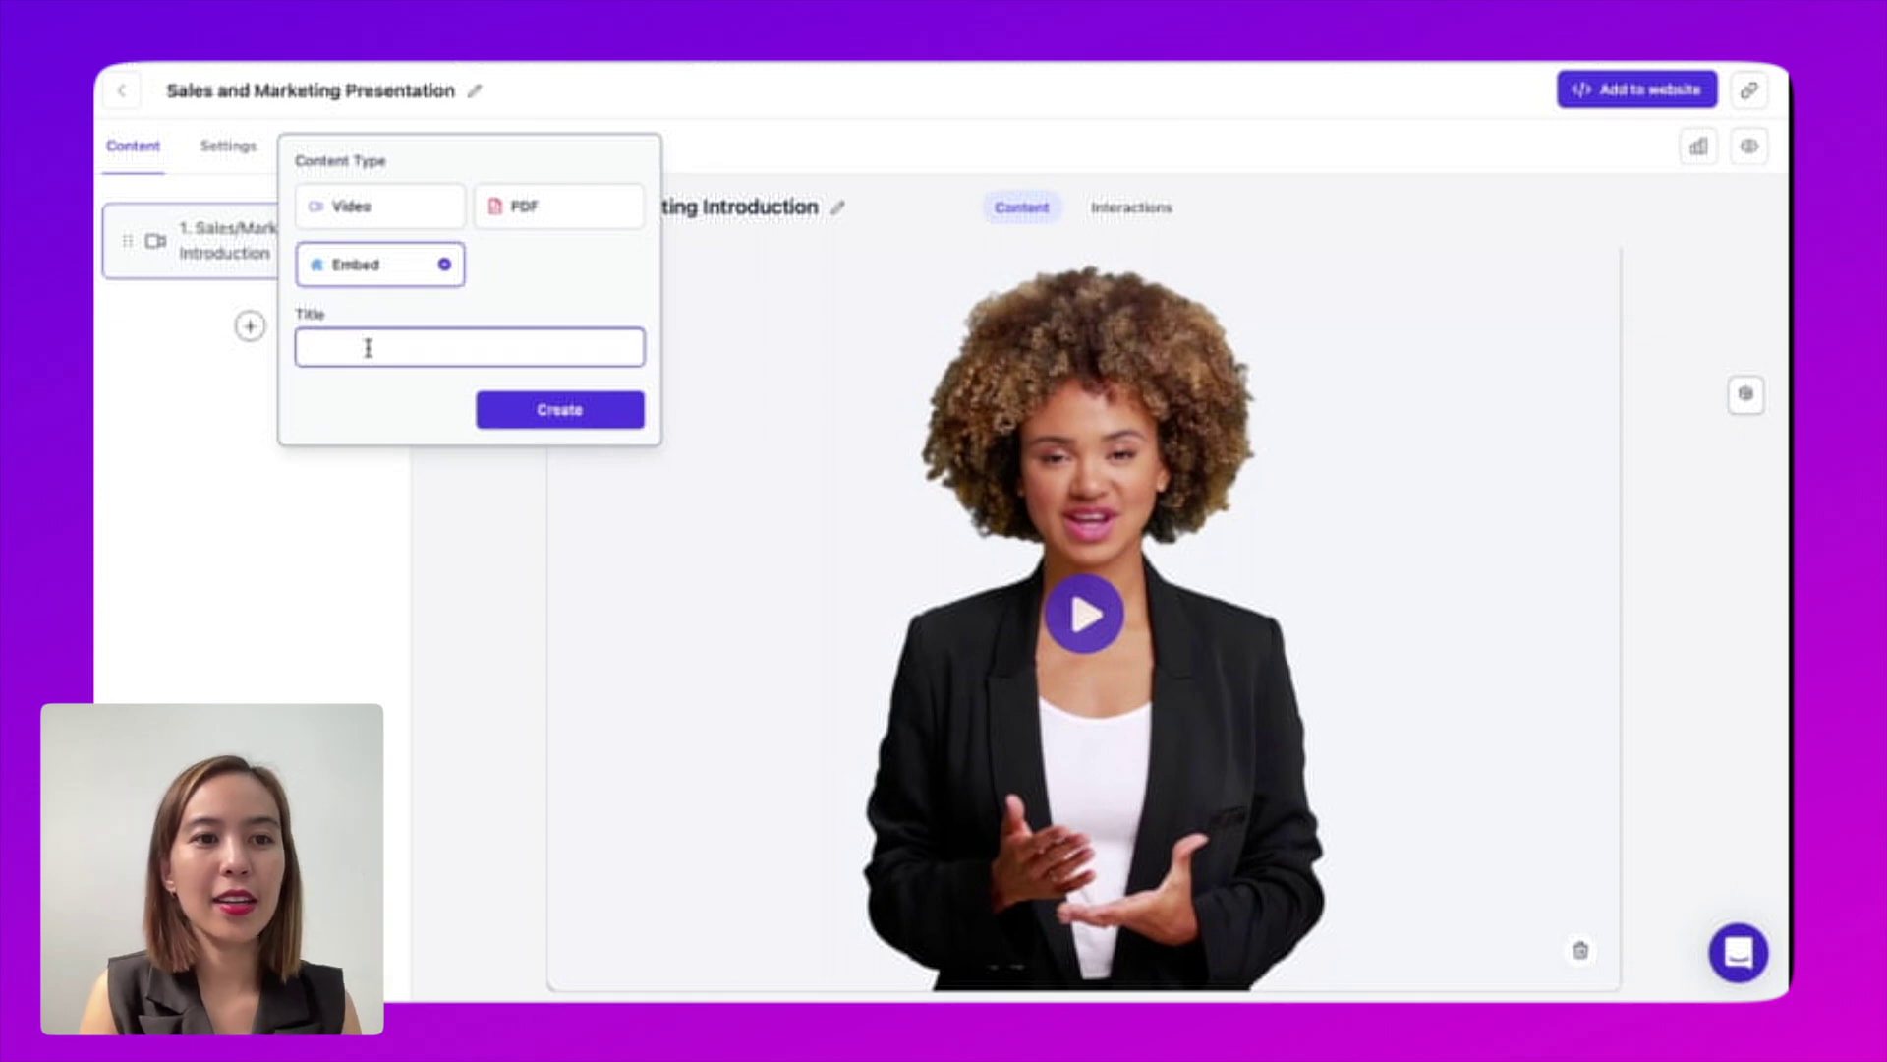
text(Book for )
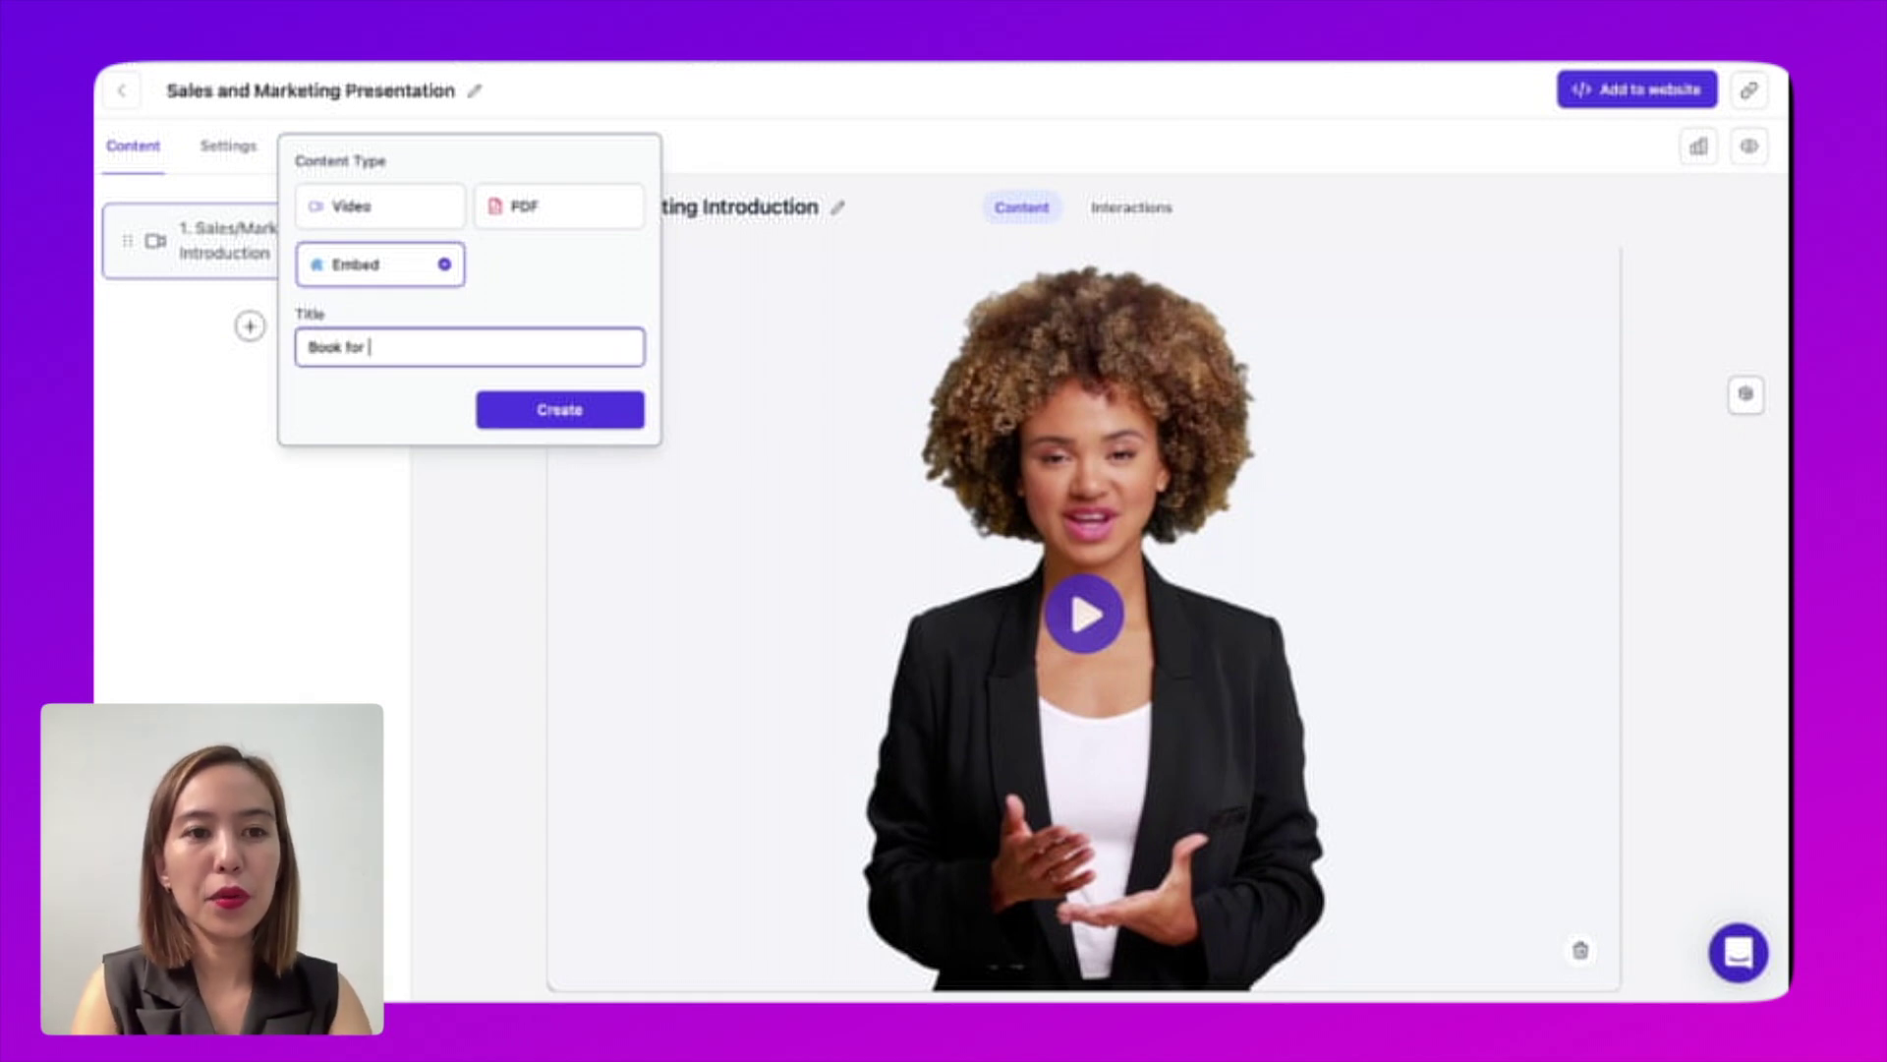
text(a P)
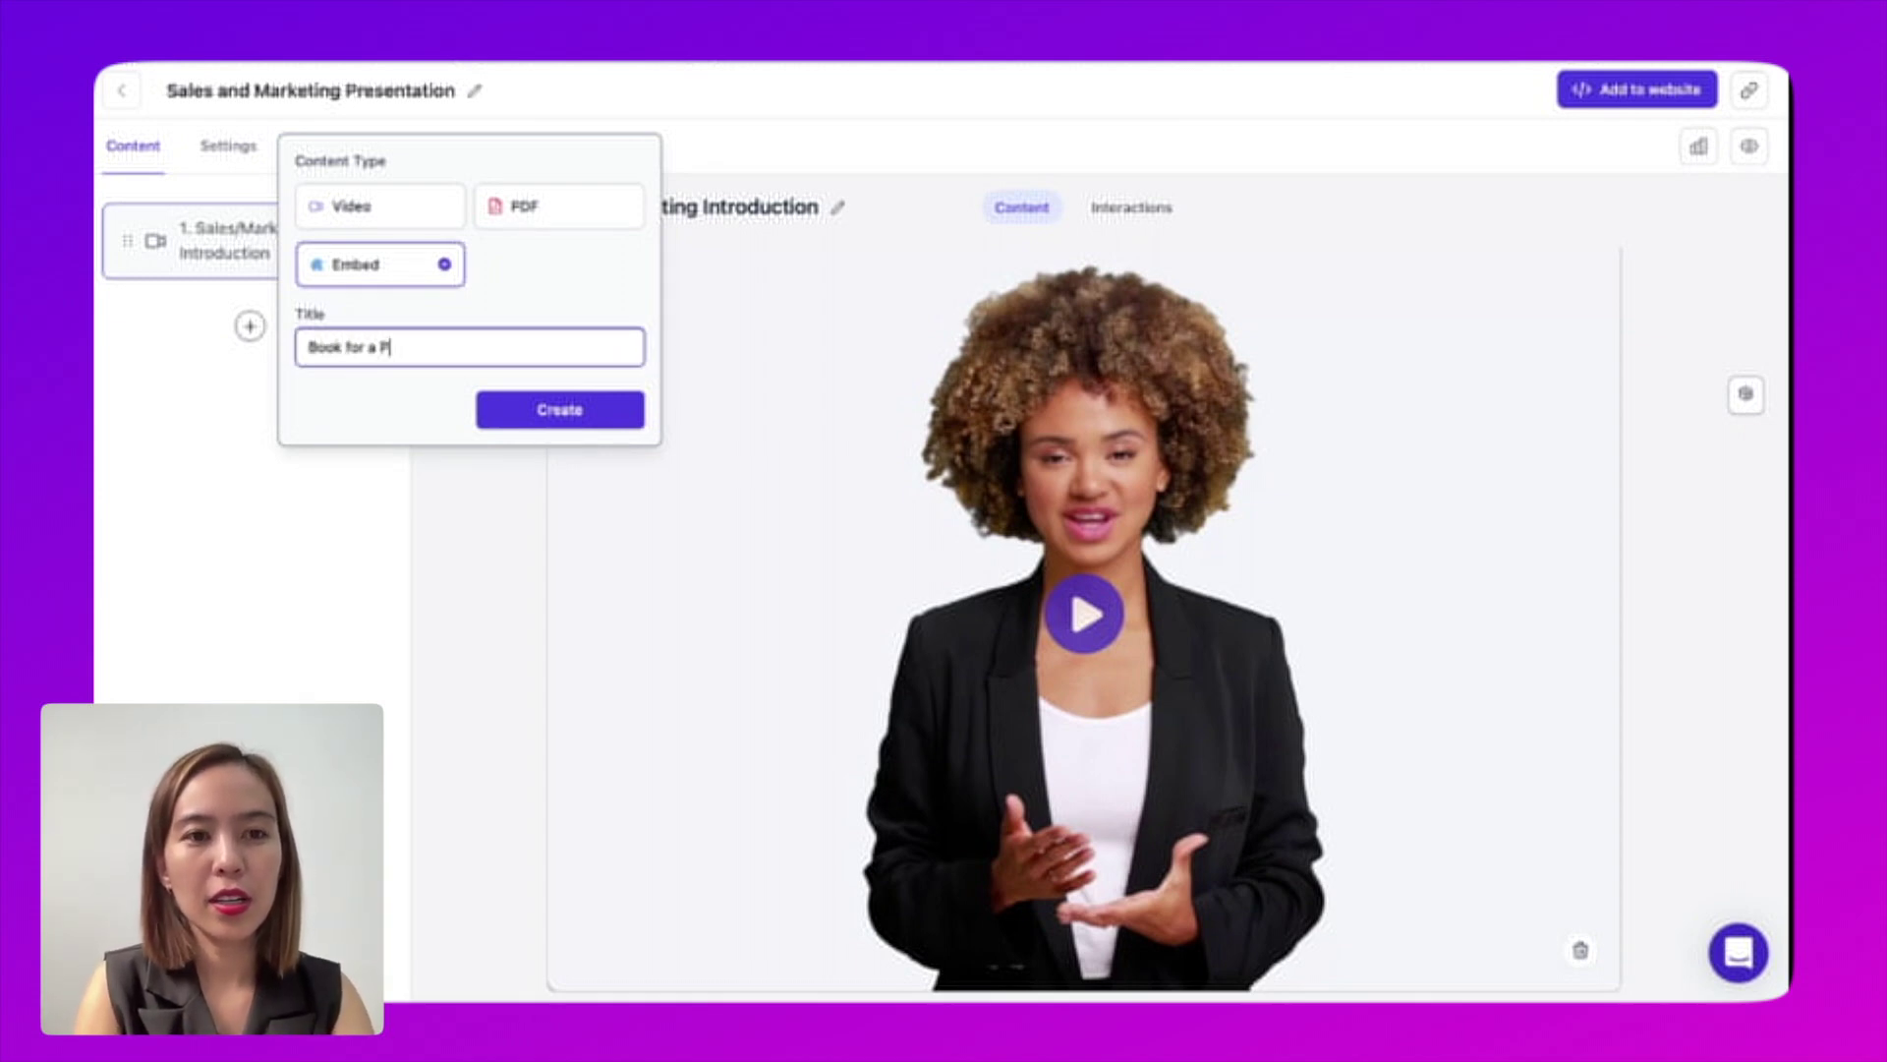
text(roduct Presentation)
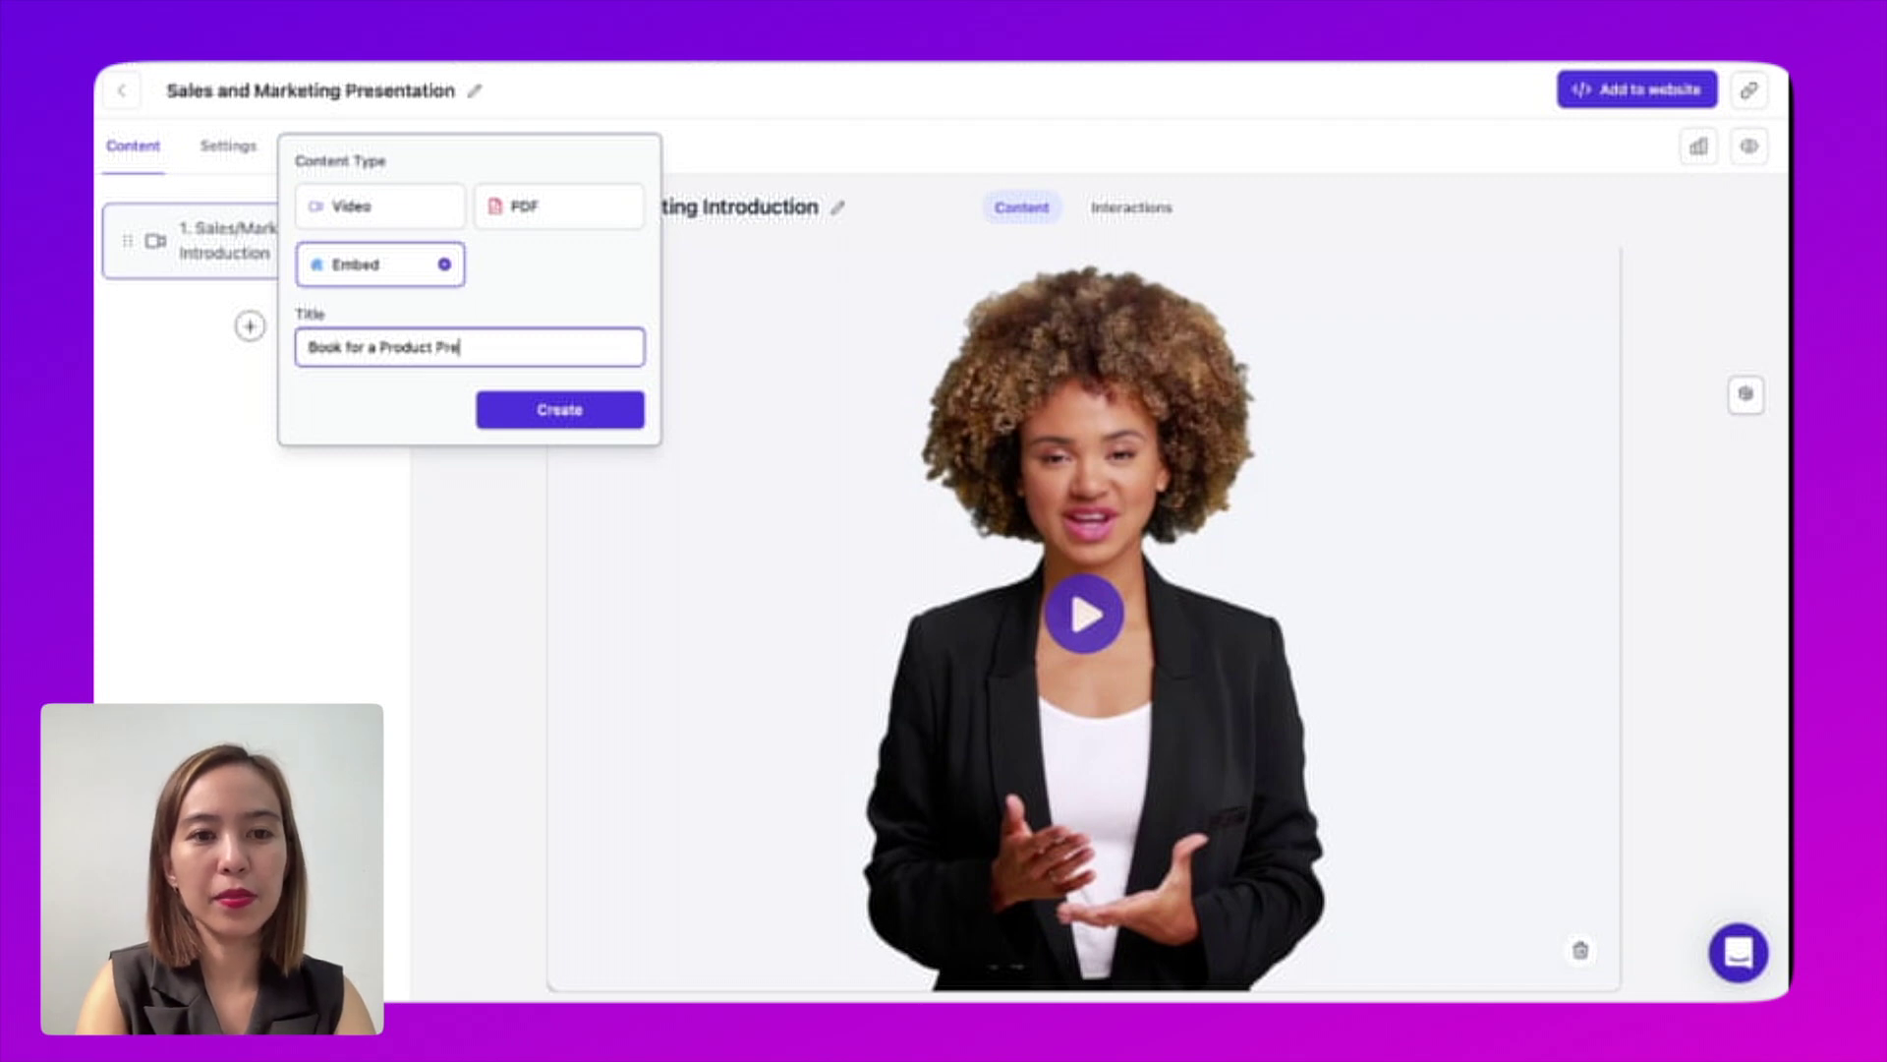
click(560, 418)
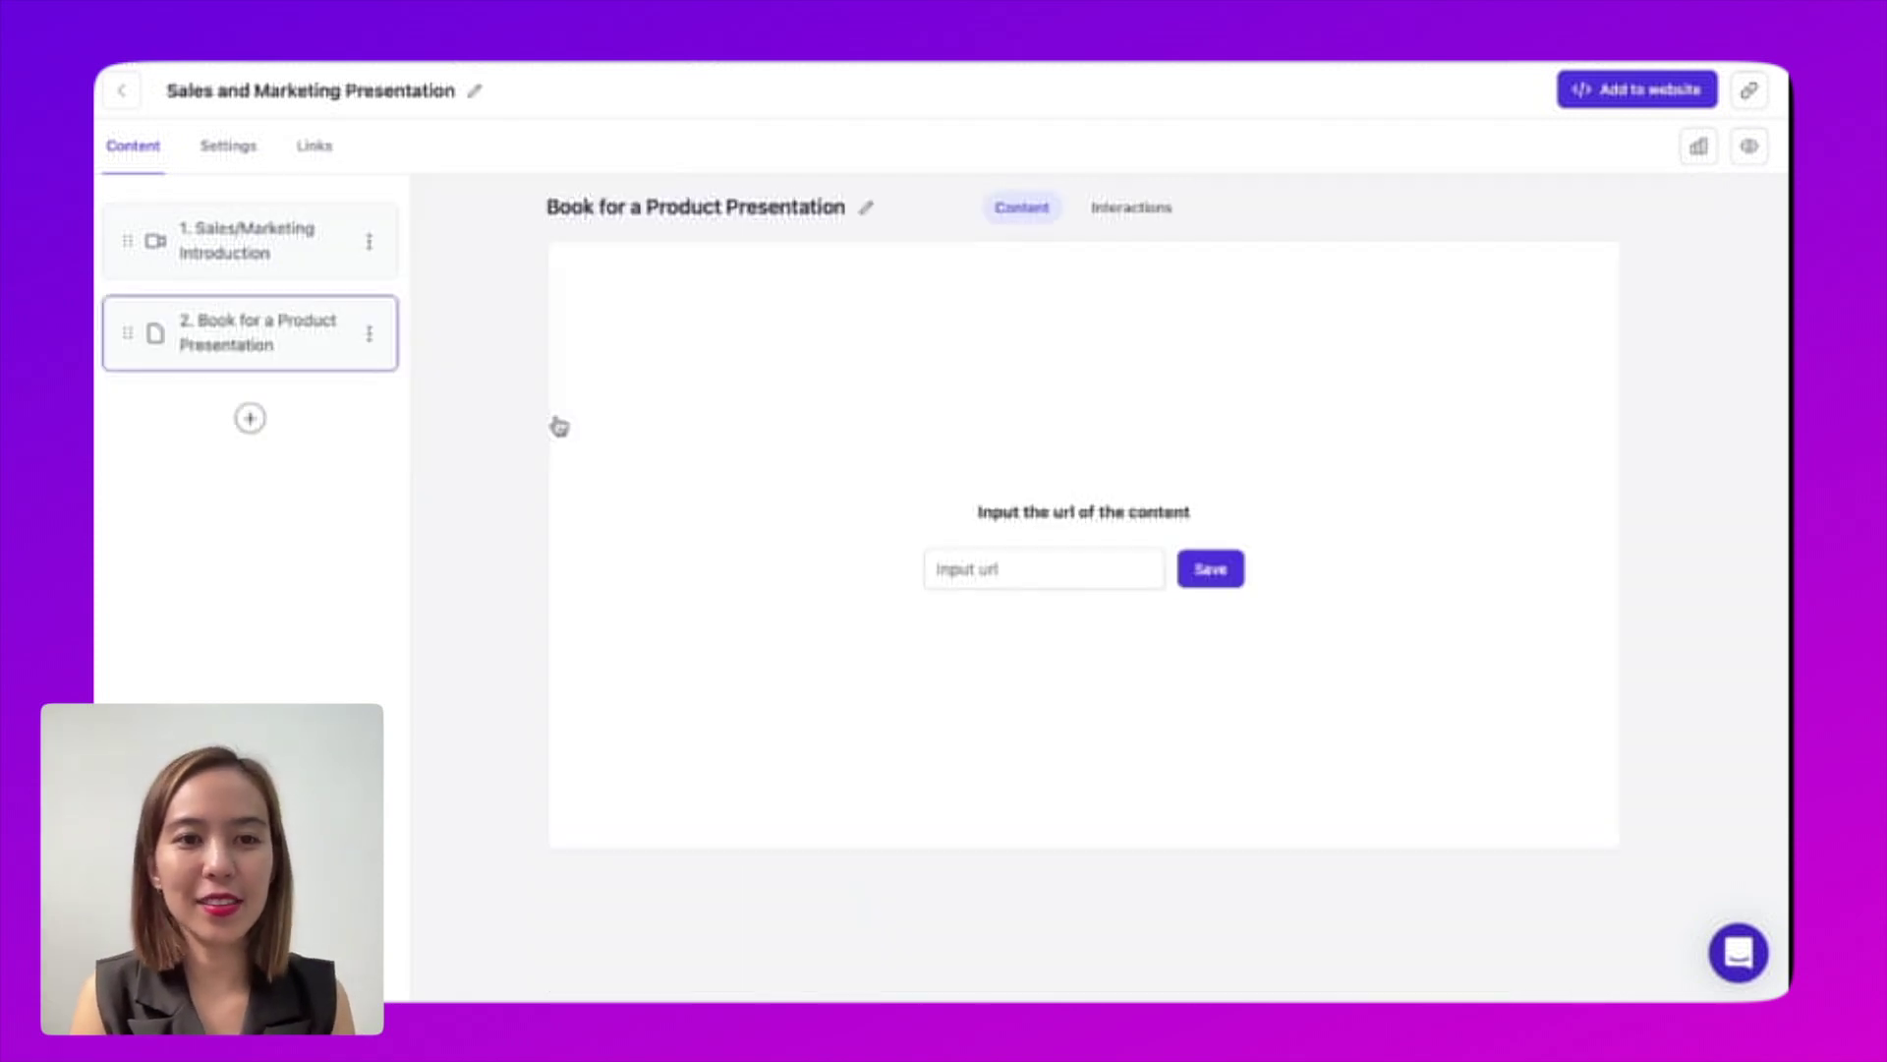
Embed the presenter's Calendly booking page URL in the new page and save it.
click(1012, 570)
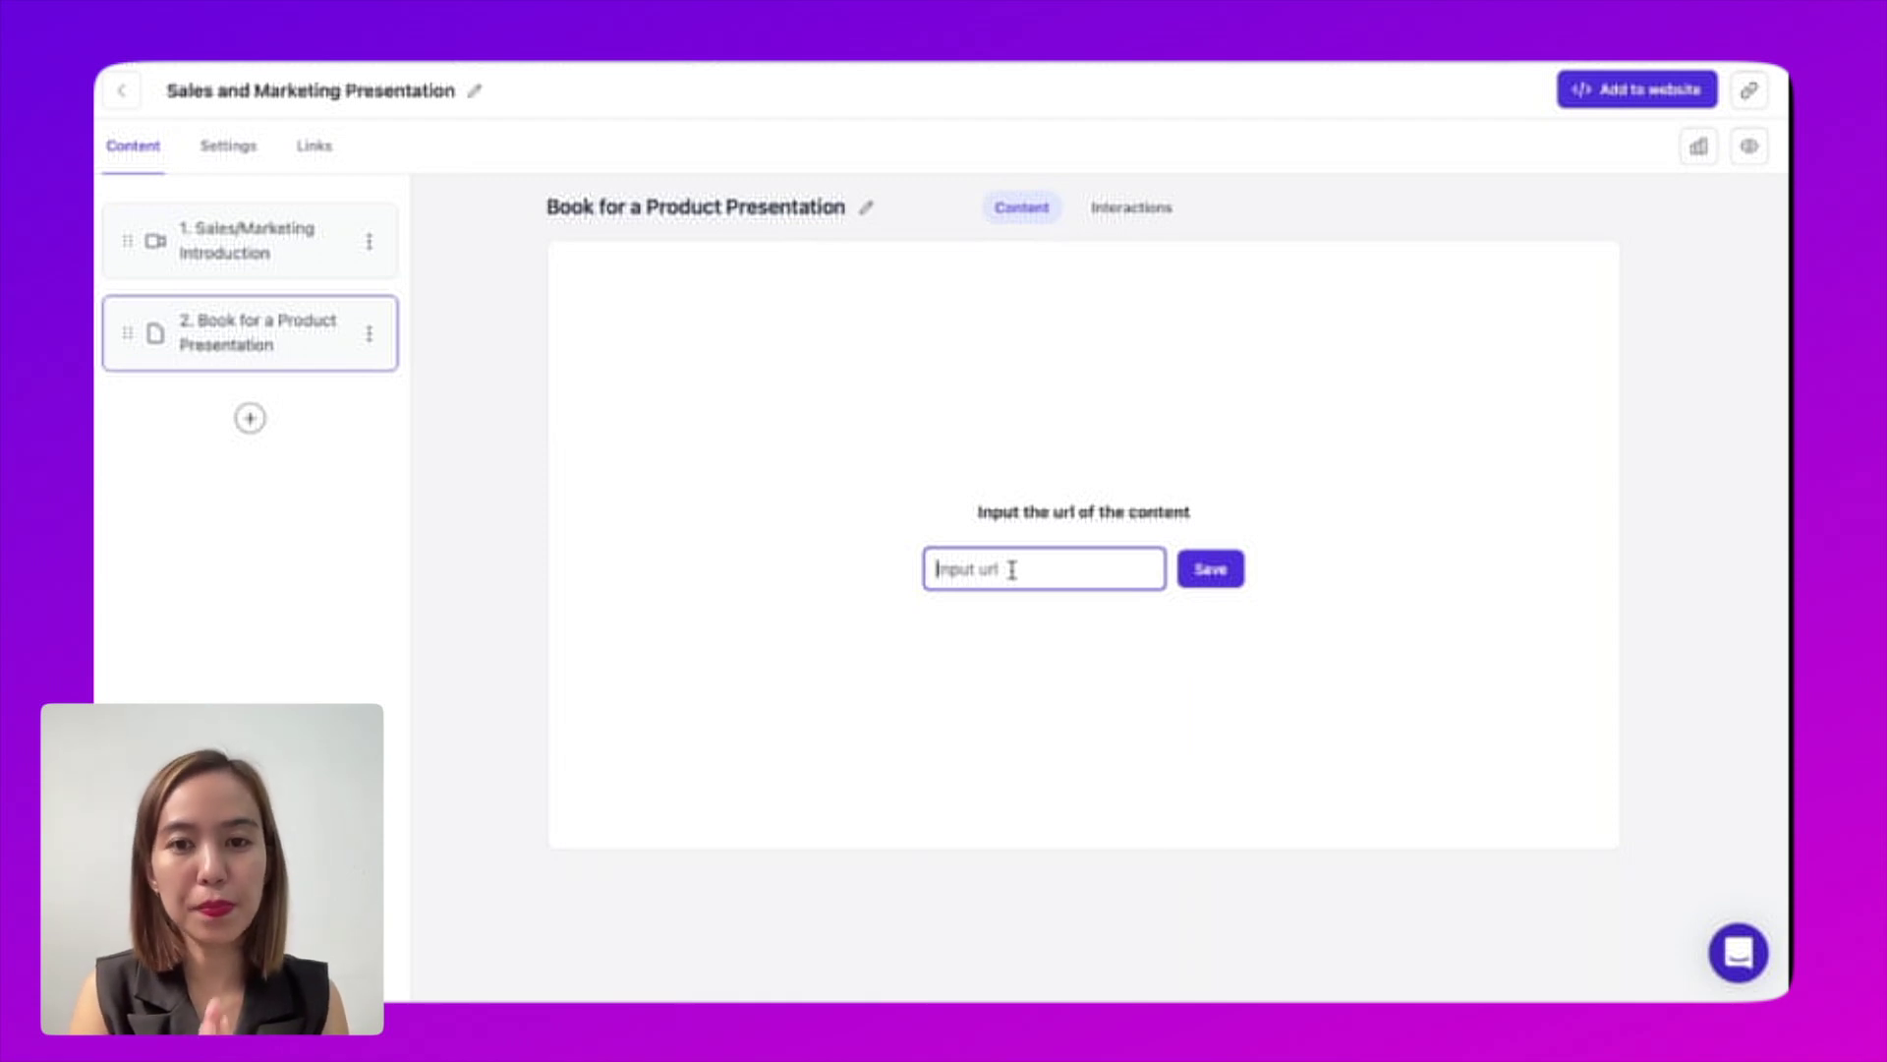
text(calendly.com/noviedizon)
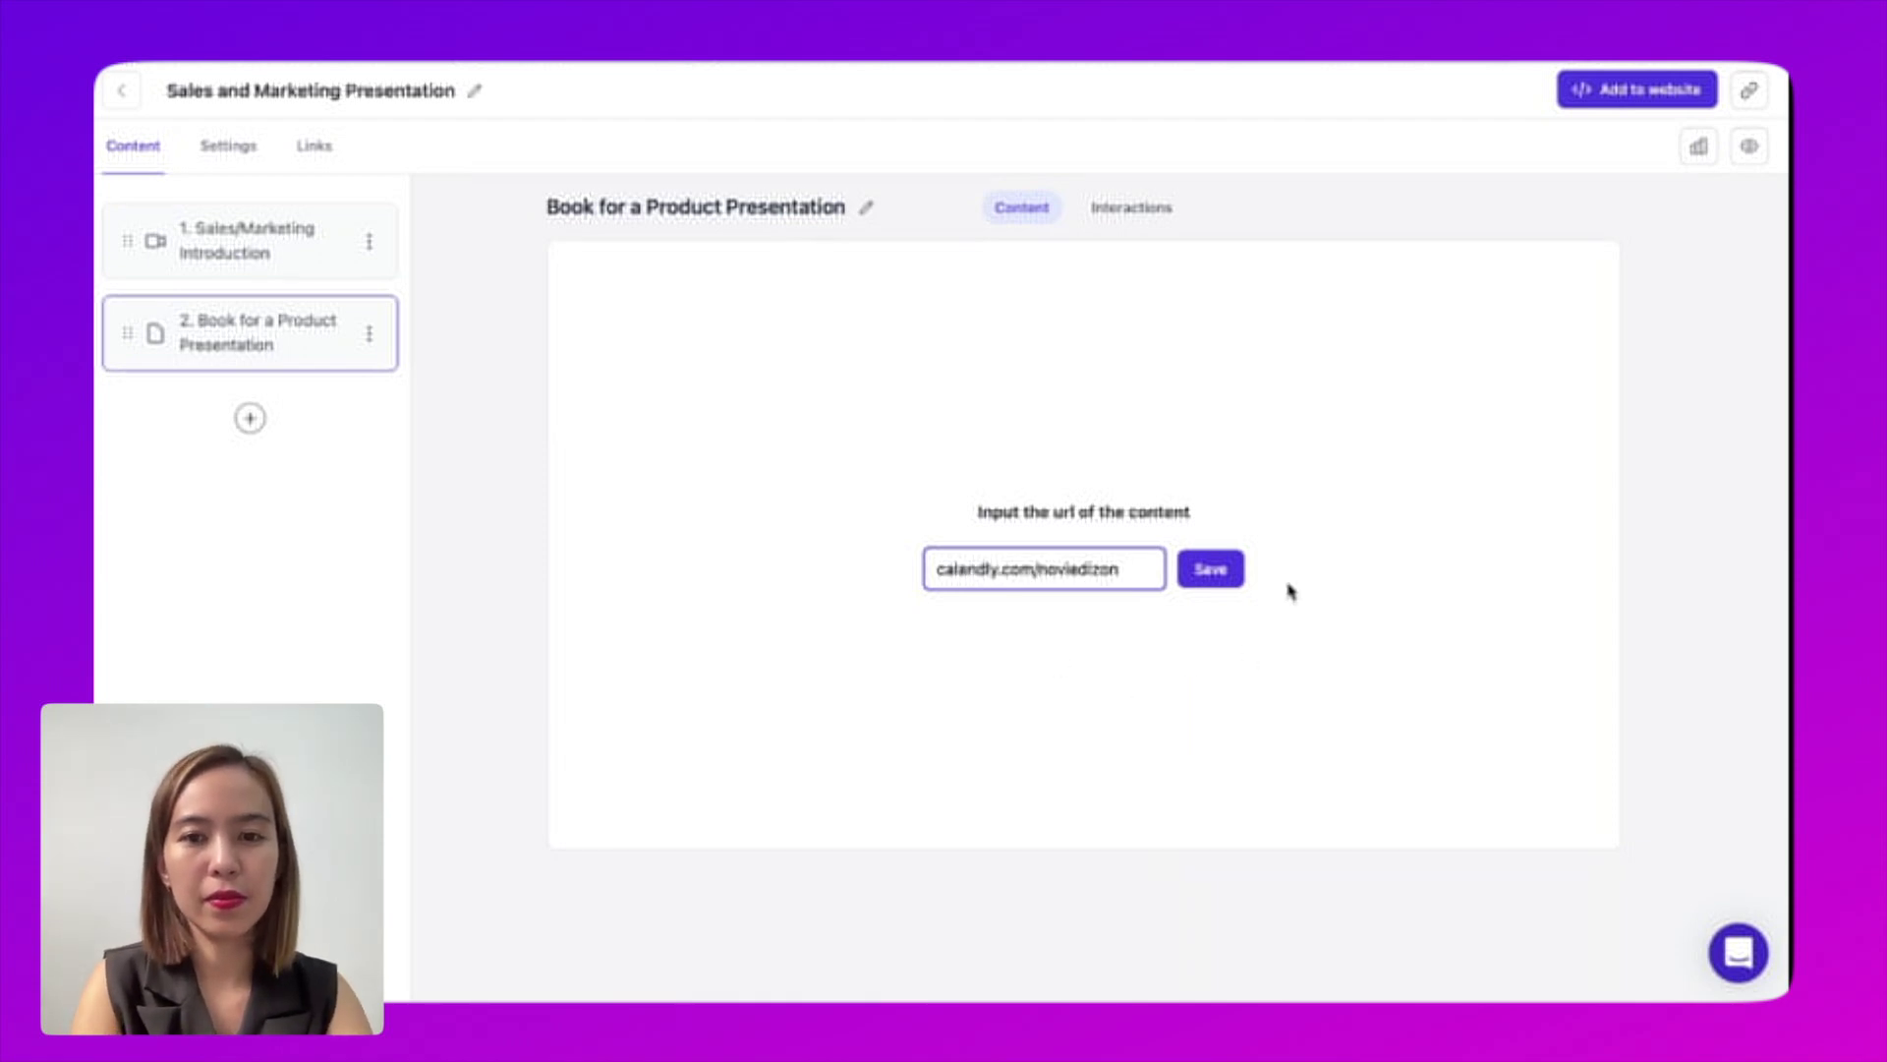
click(1219, 574)
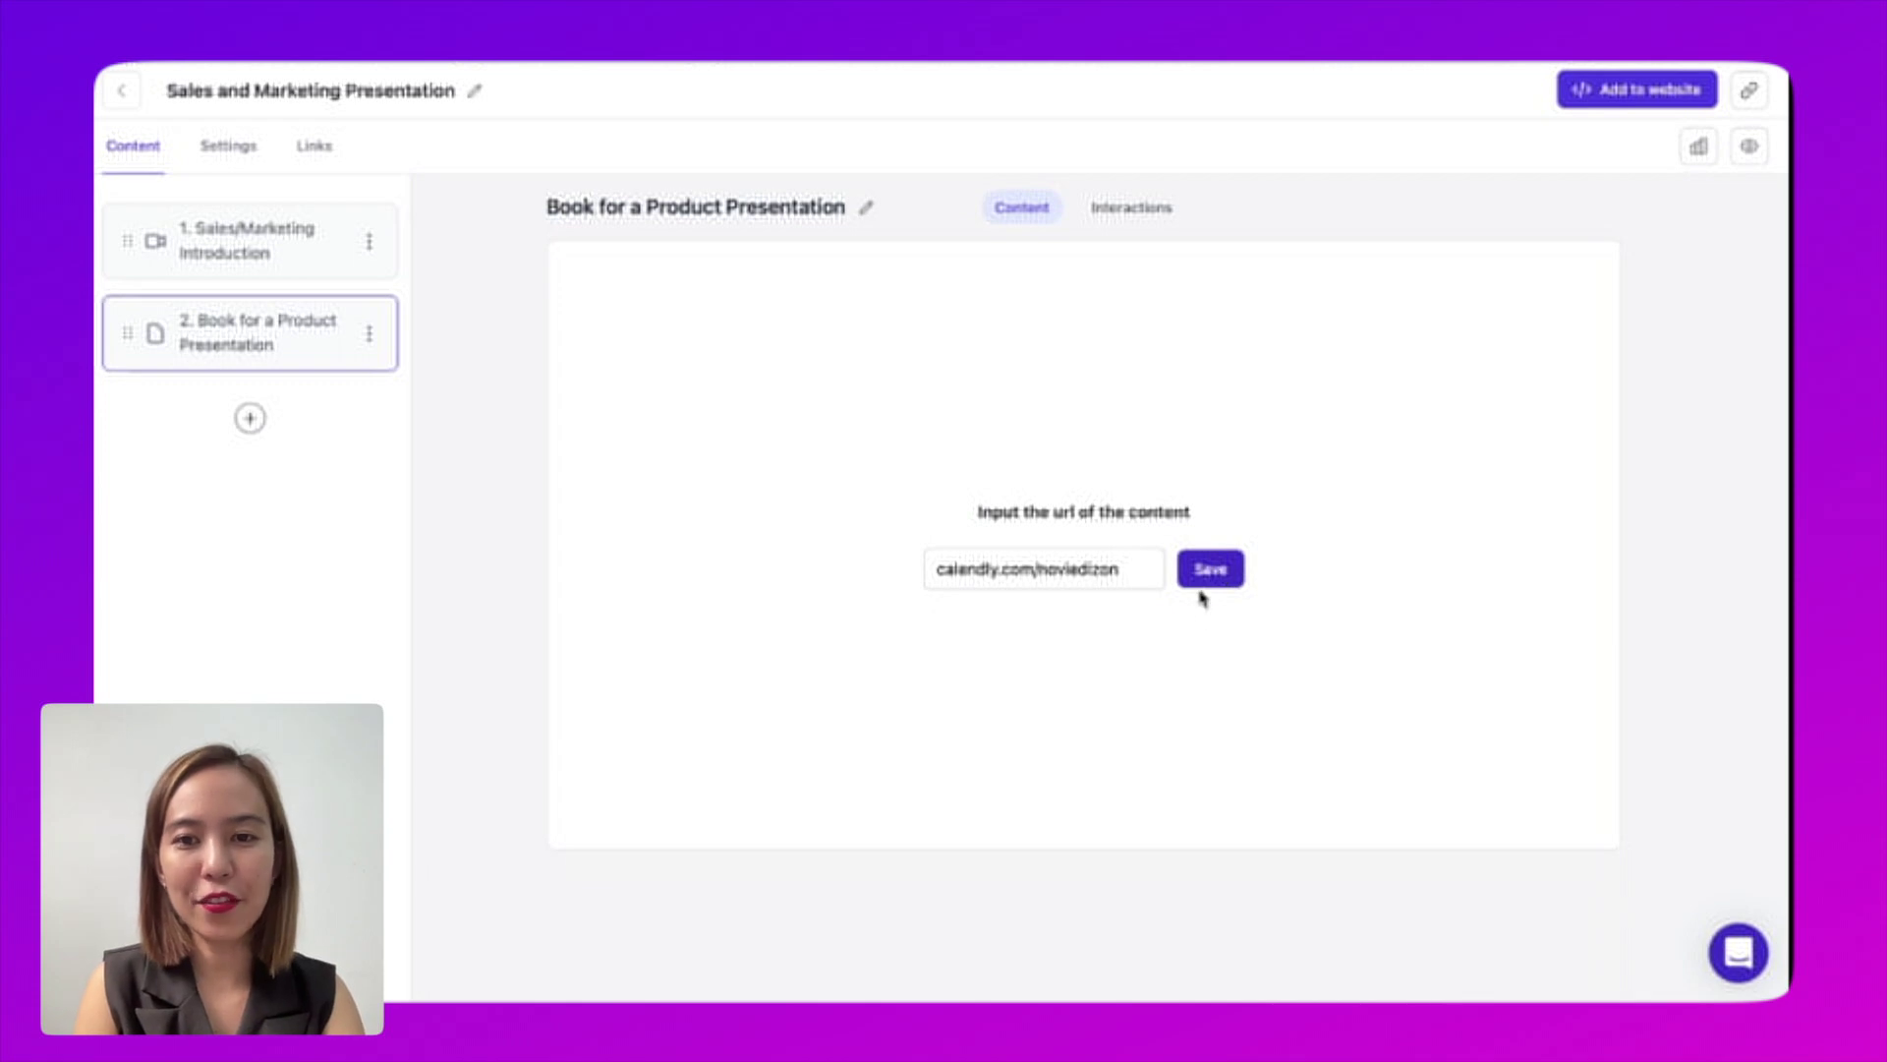
click(1217, 576)
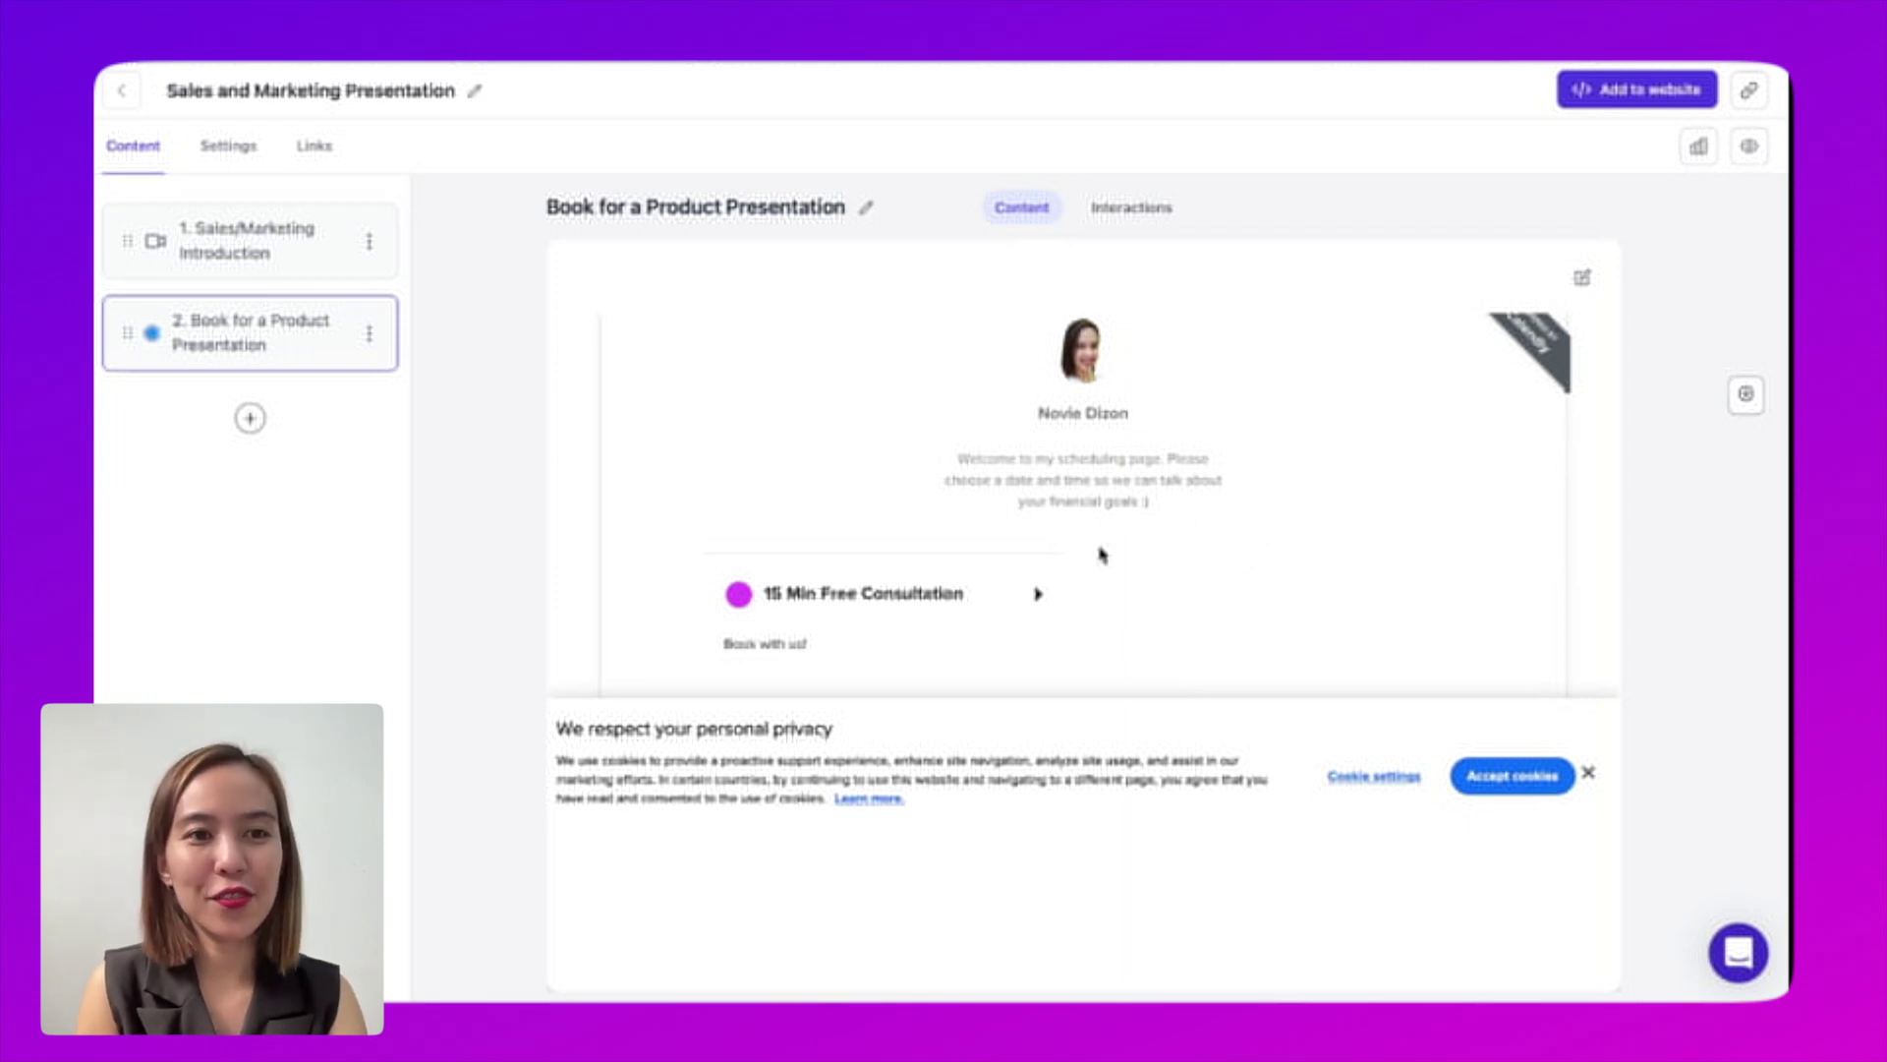
Add the question 'Would you like to have a product presentation?' to the introduction video.
click(301, 252)
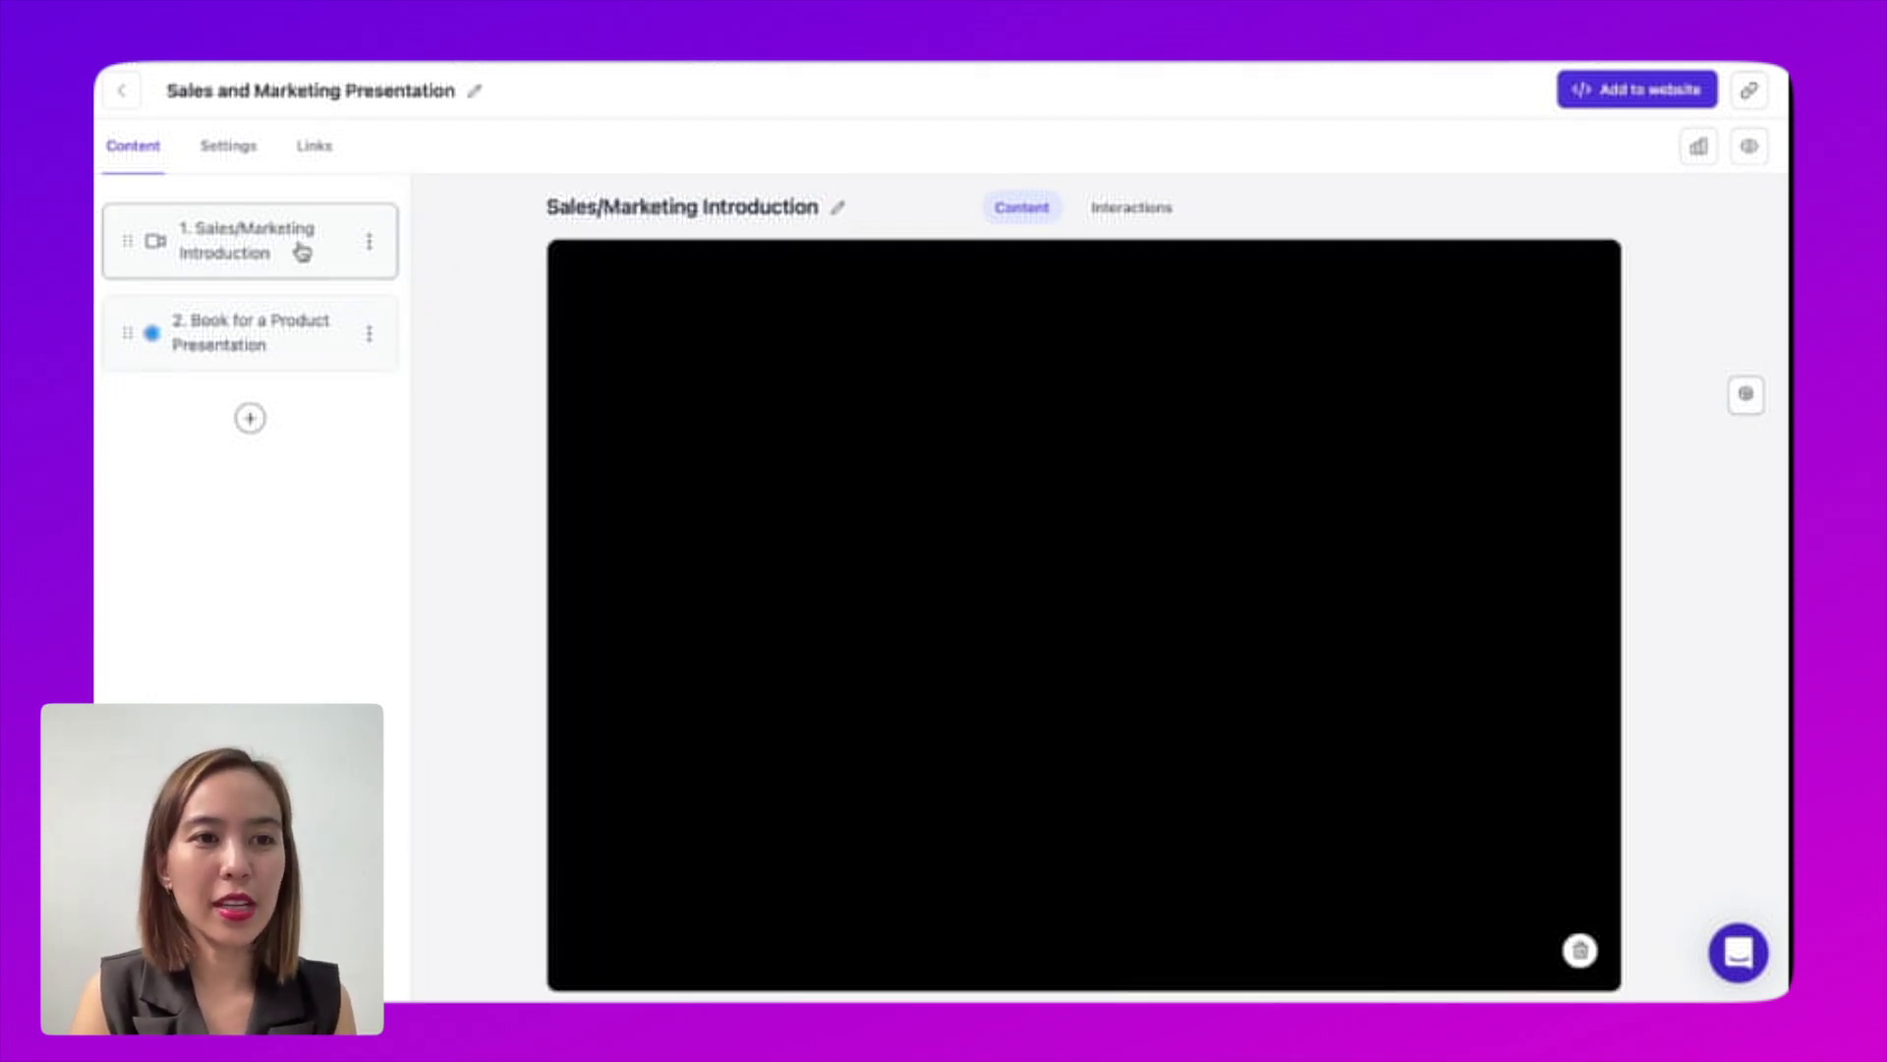
click(1126, 212)
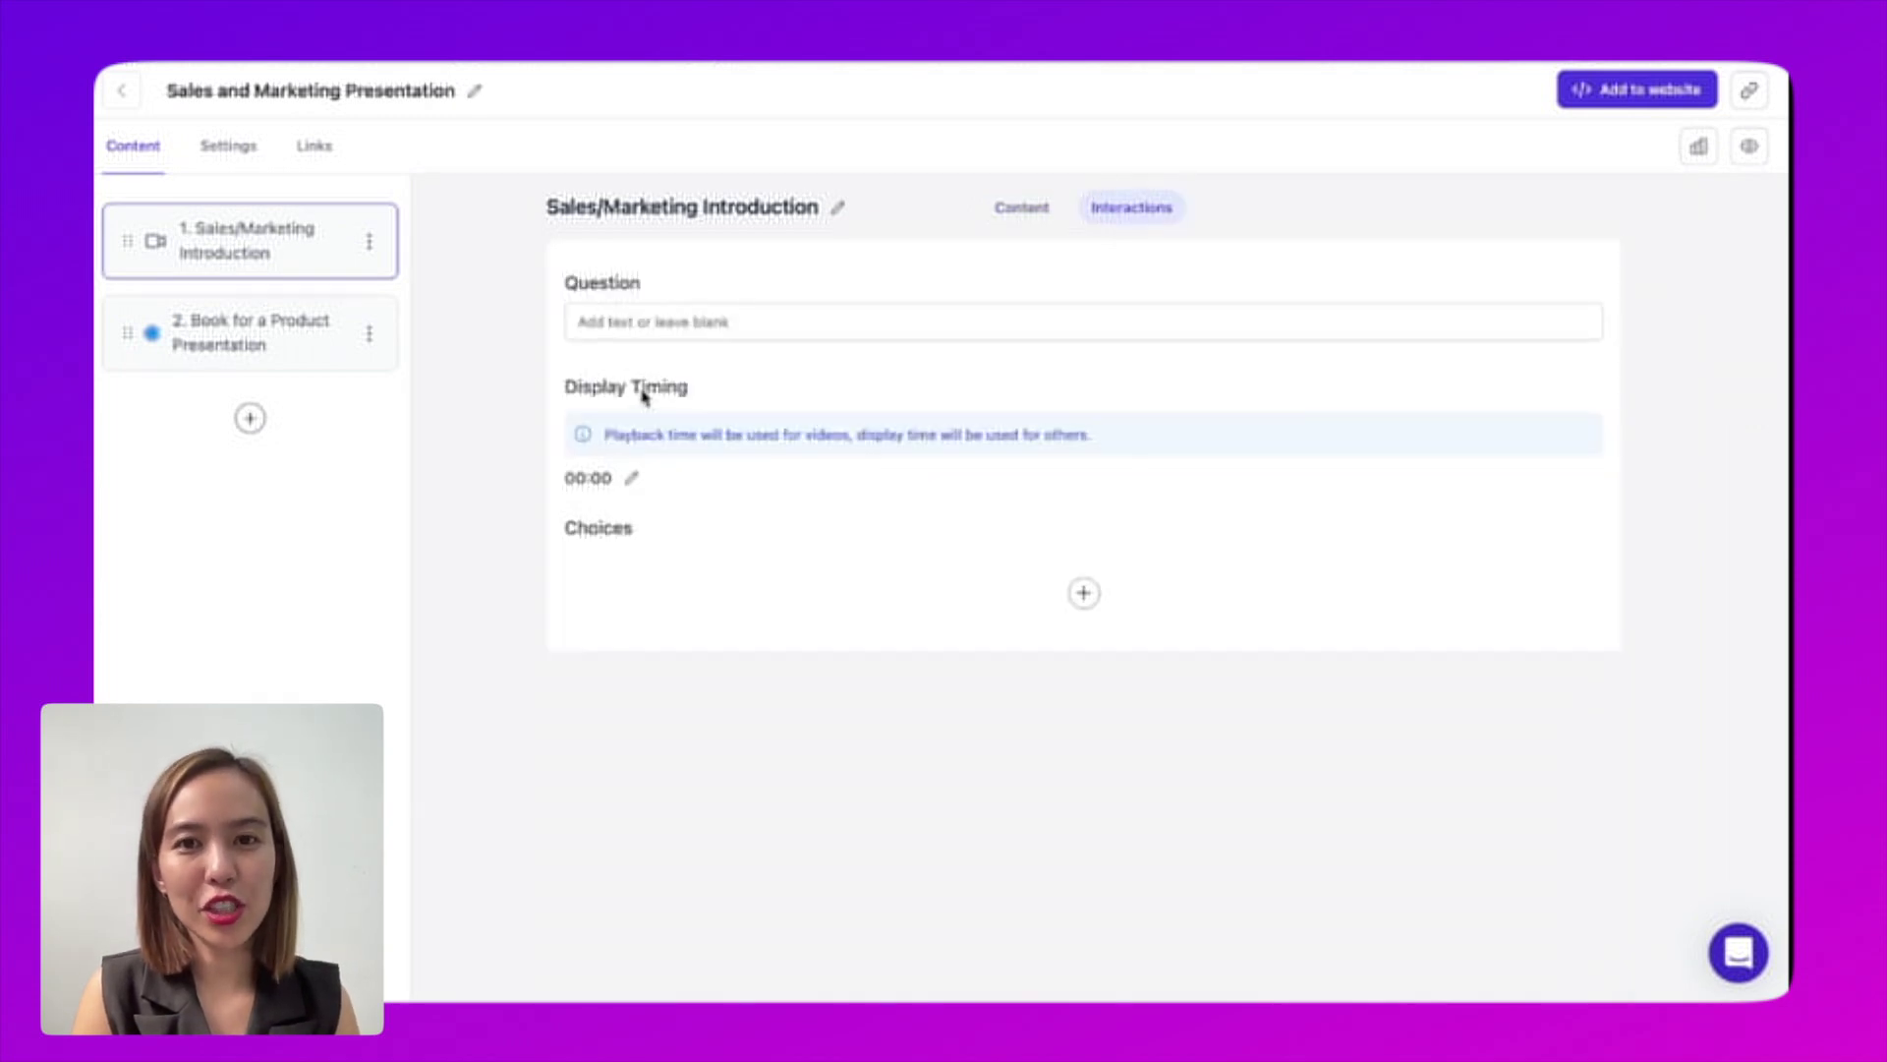
click(667, 322)
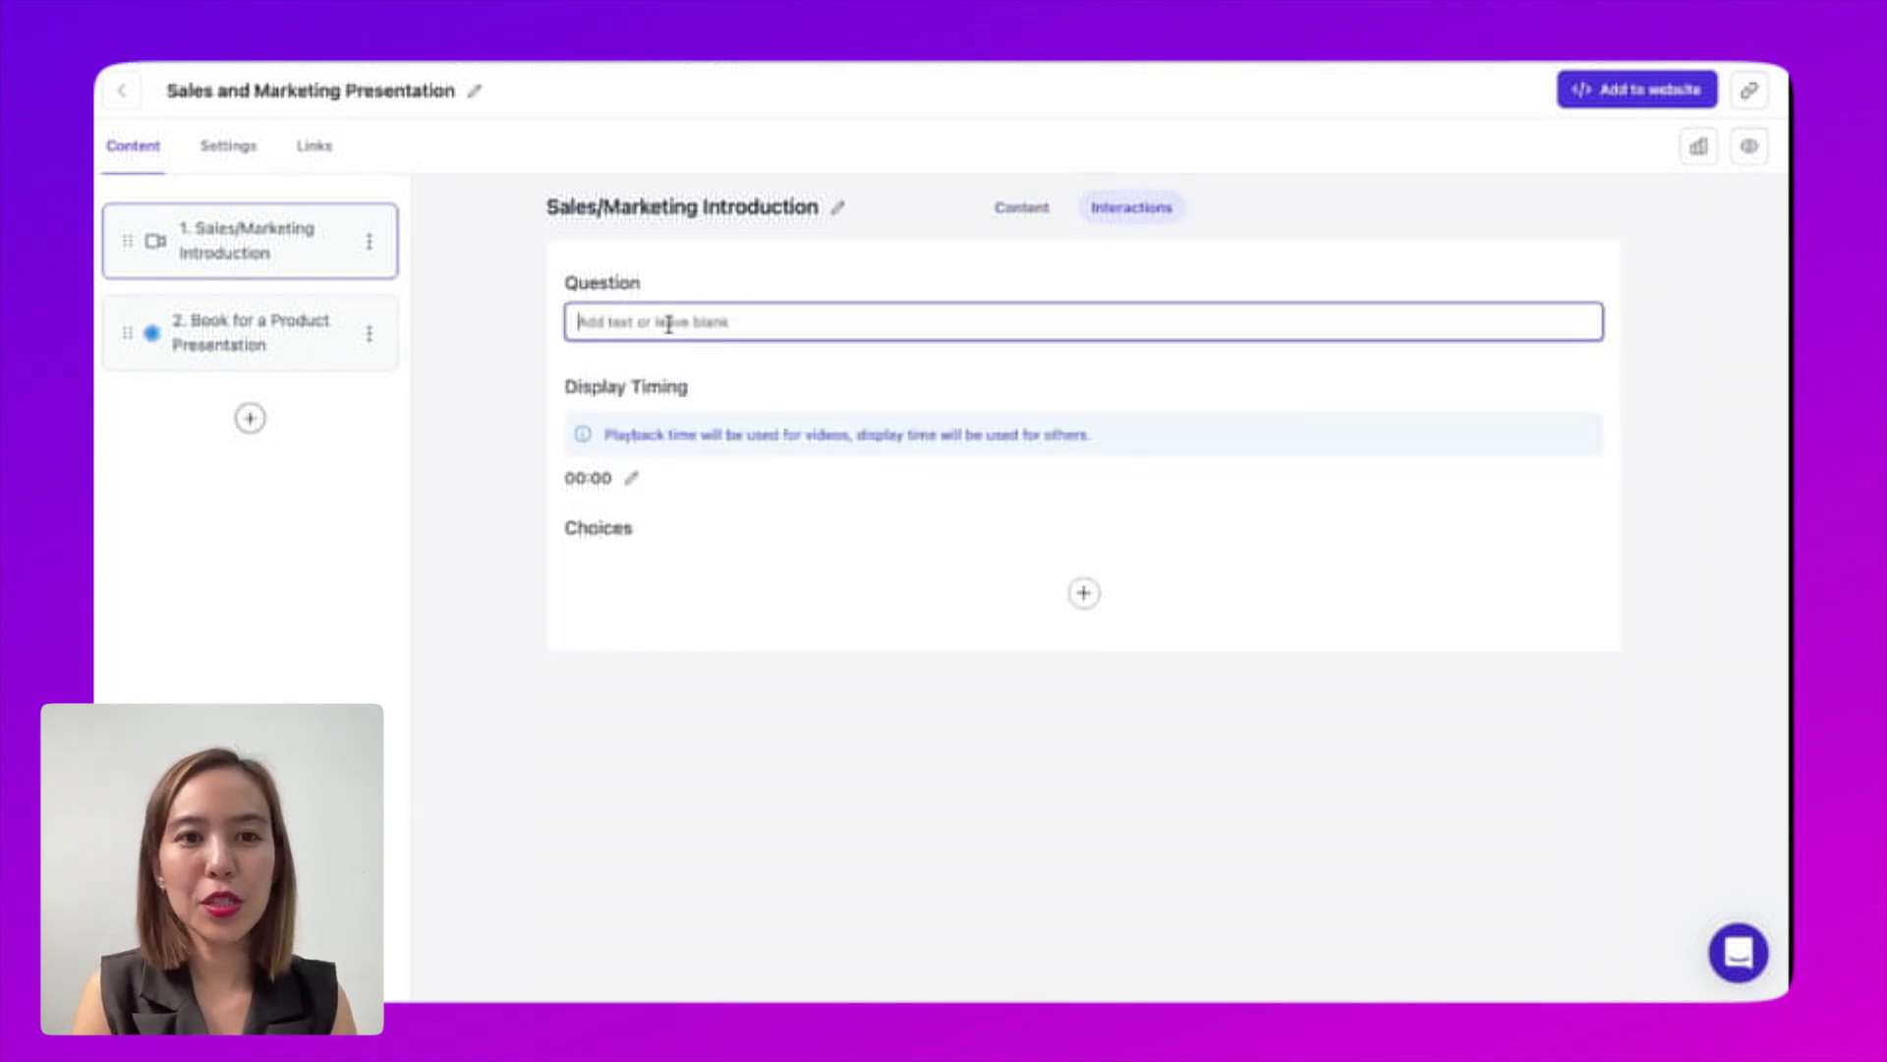
text(Would you)
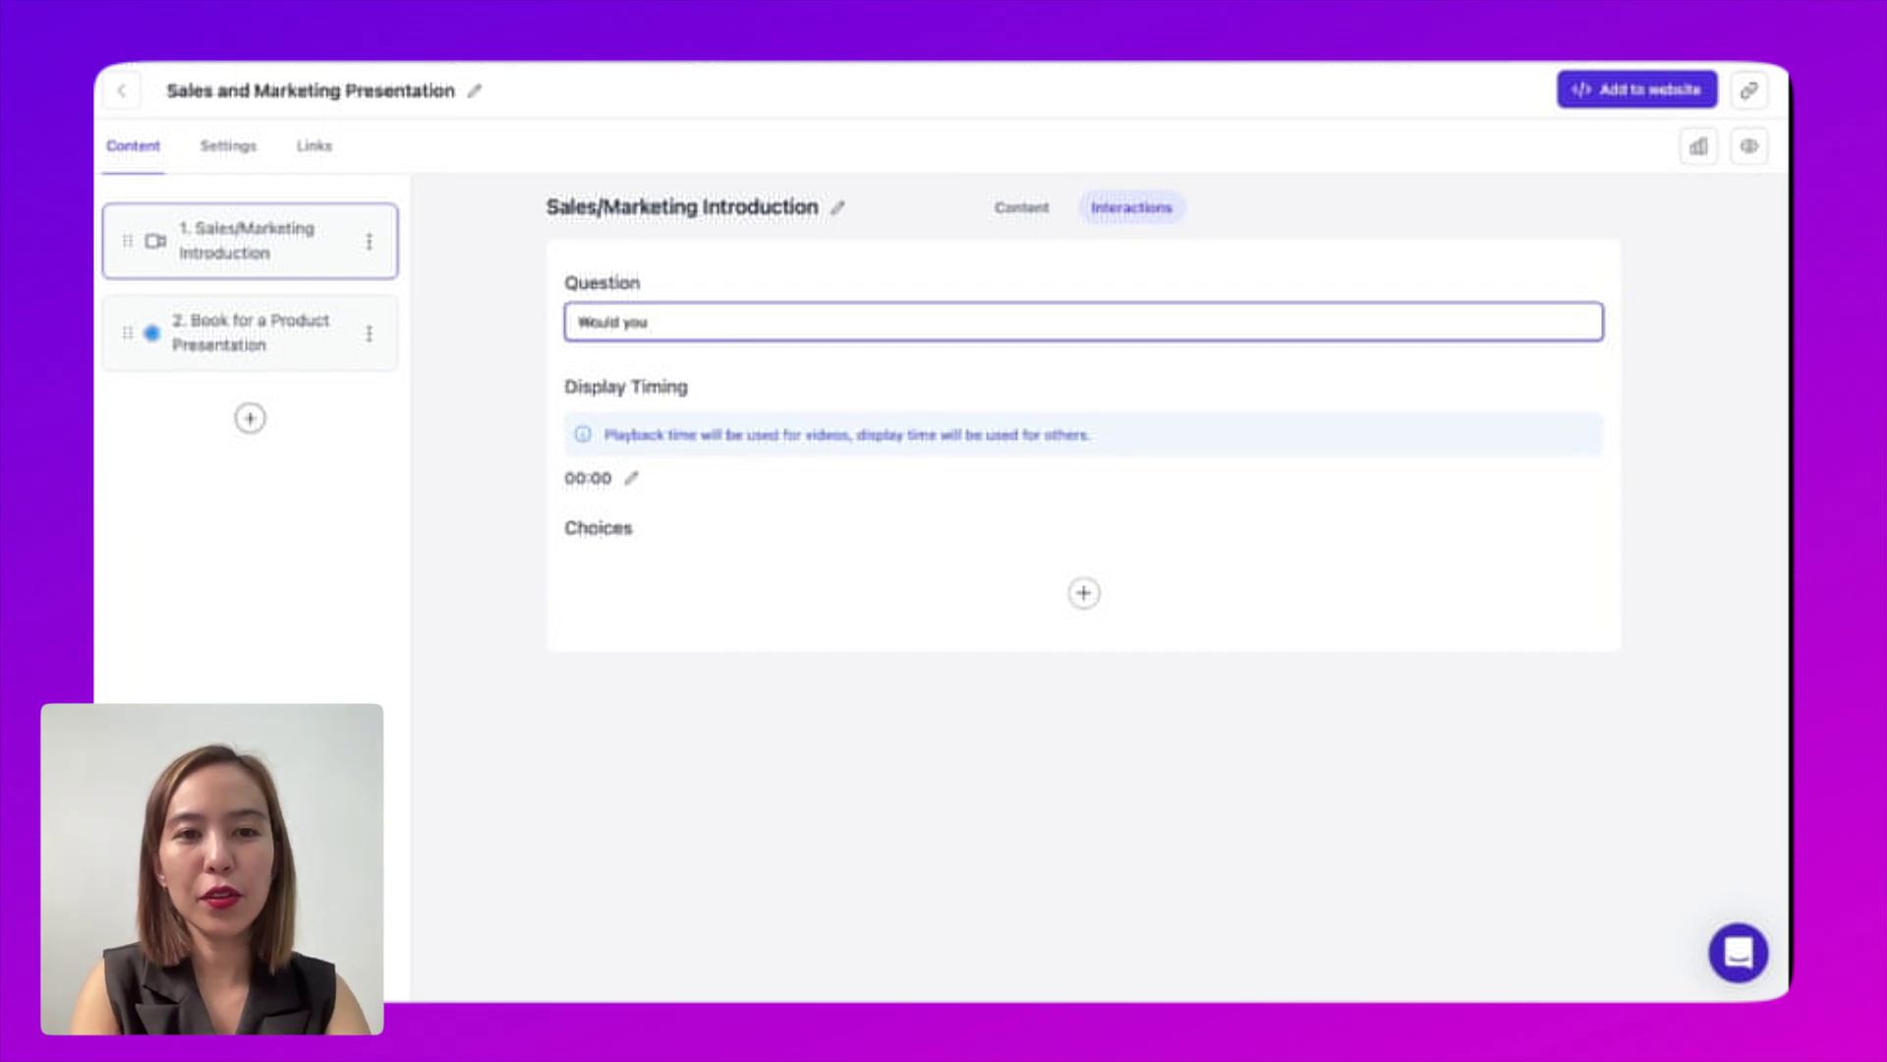
text( like to have a product presentation?)
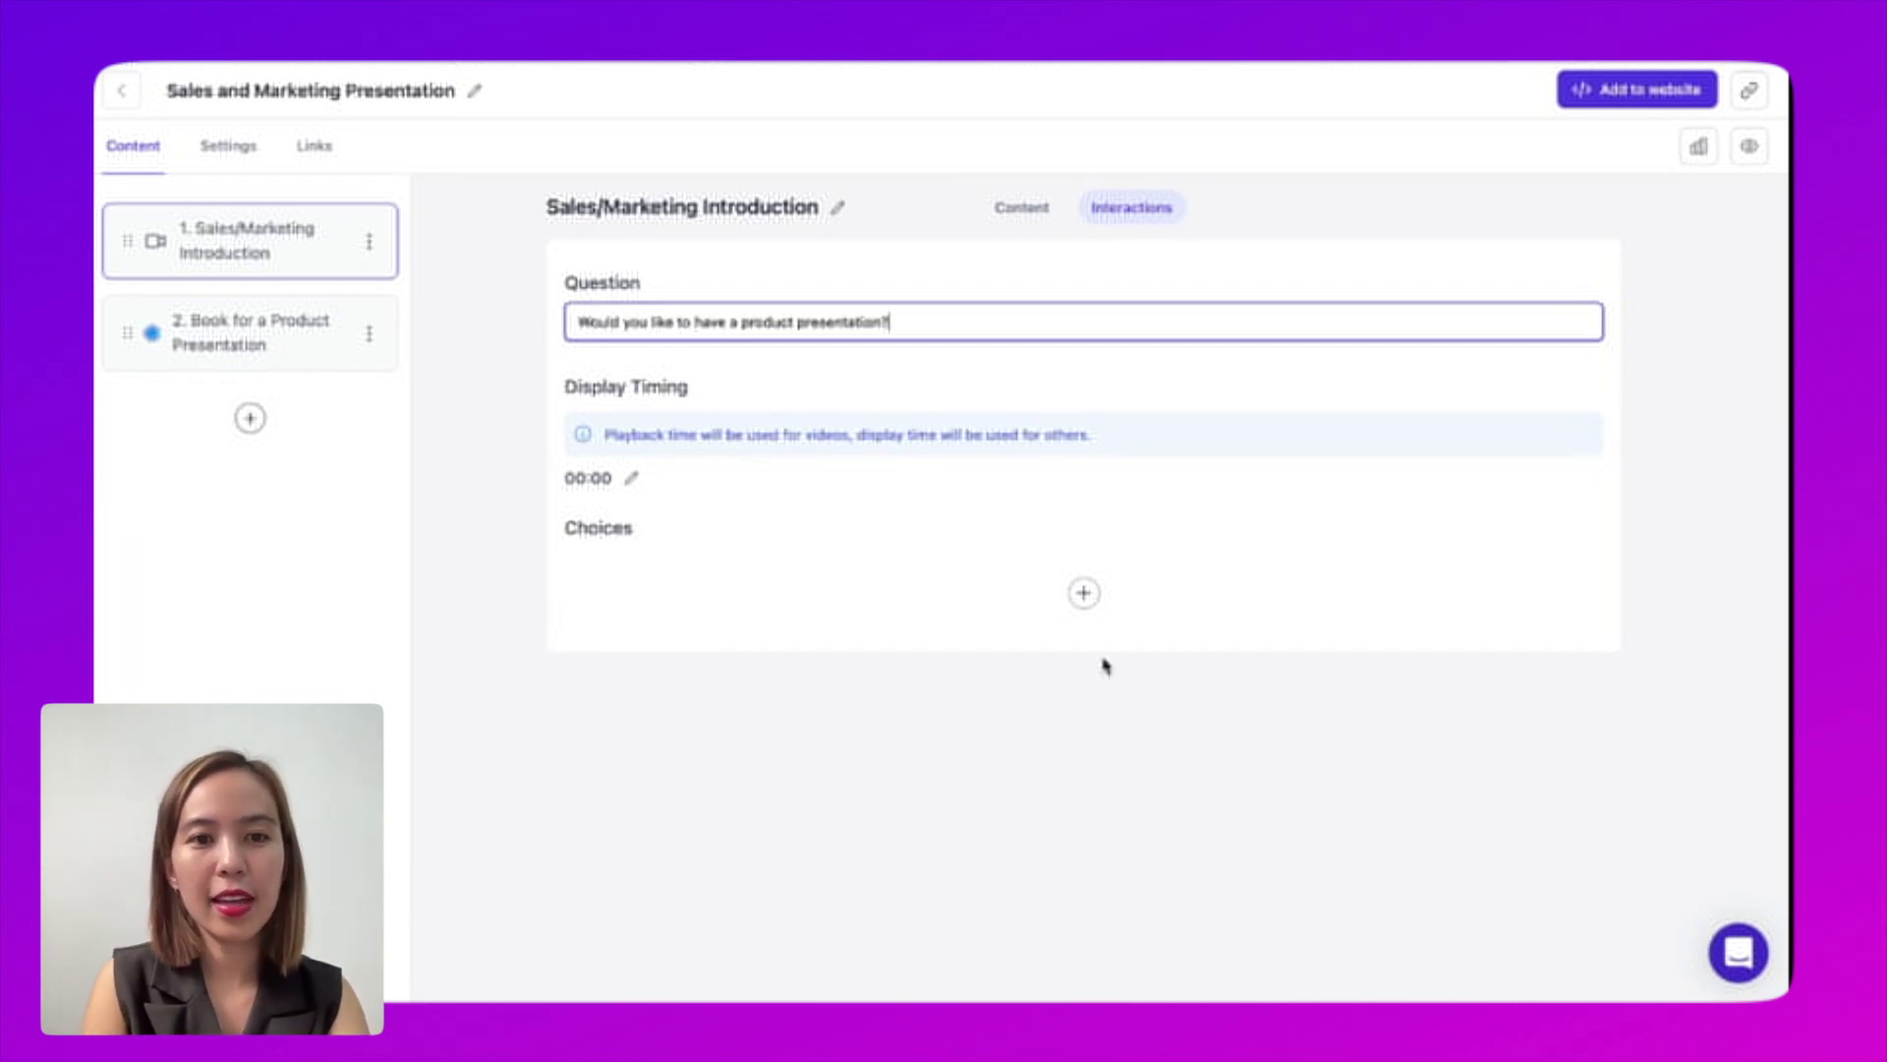
Add a 'Book a Meeting Now' choice that leads to the Book for a Product Presentation page.
click(1084, 594)
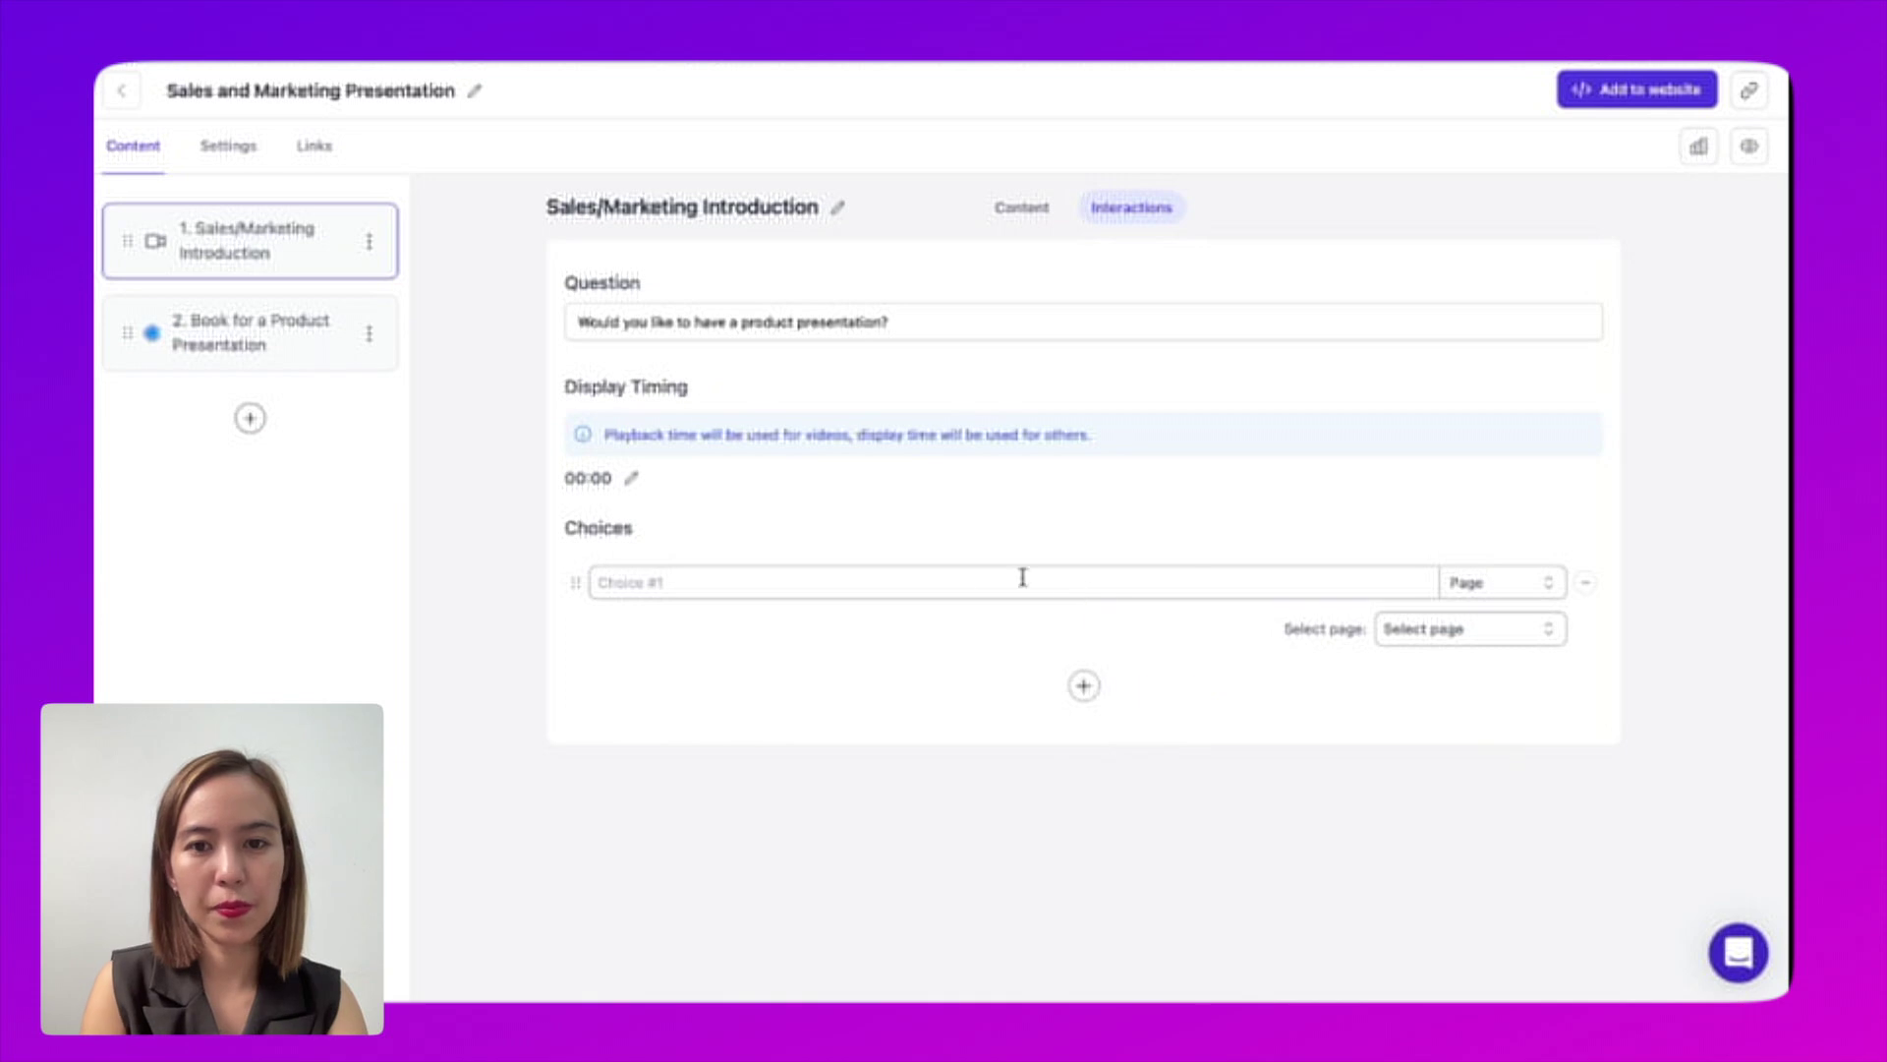
click(1019, 578)
text(Book a Meeting Now)
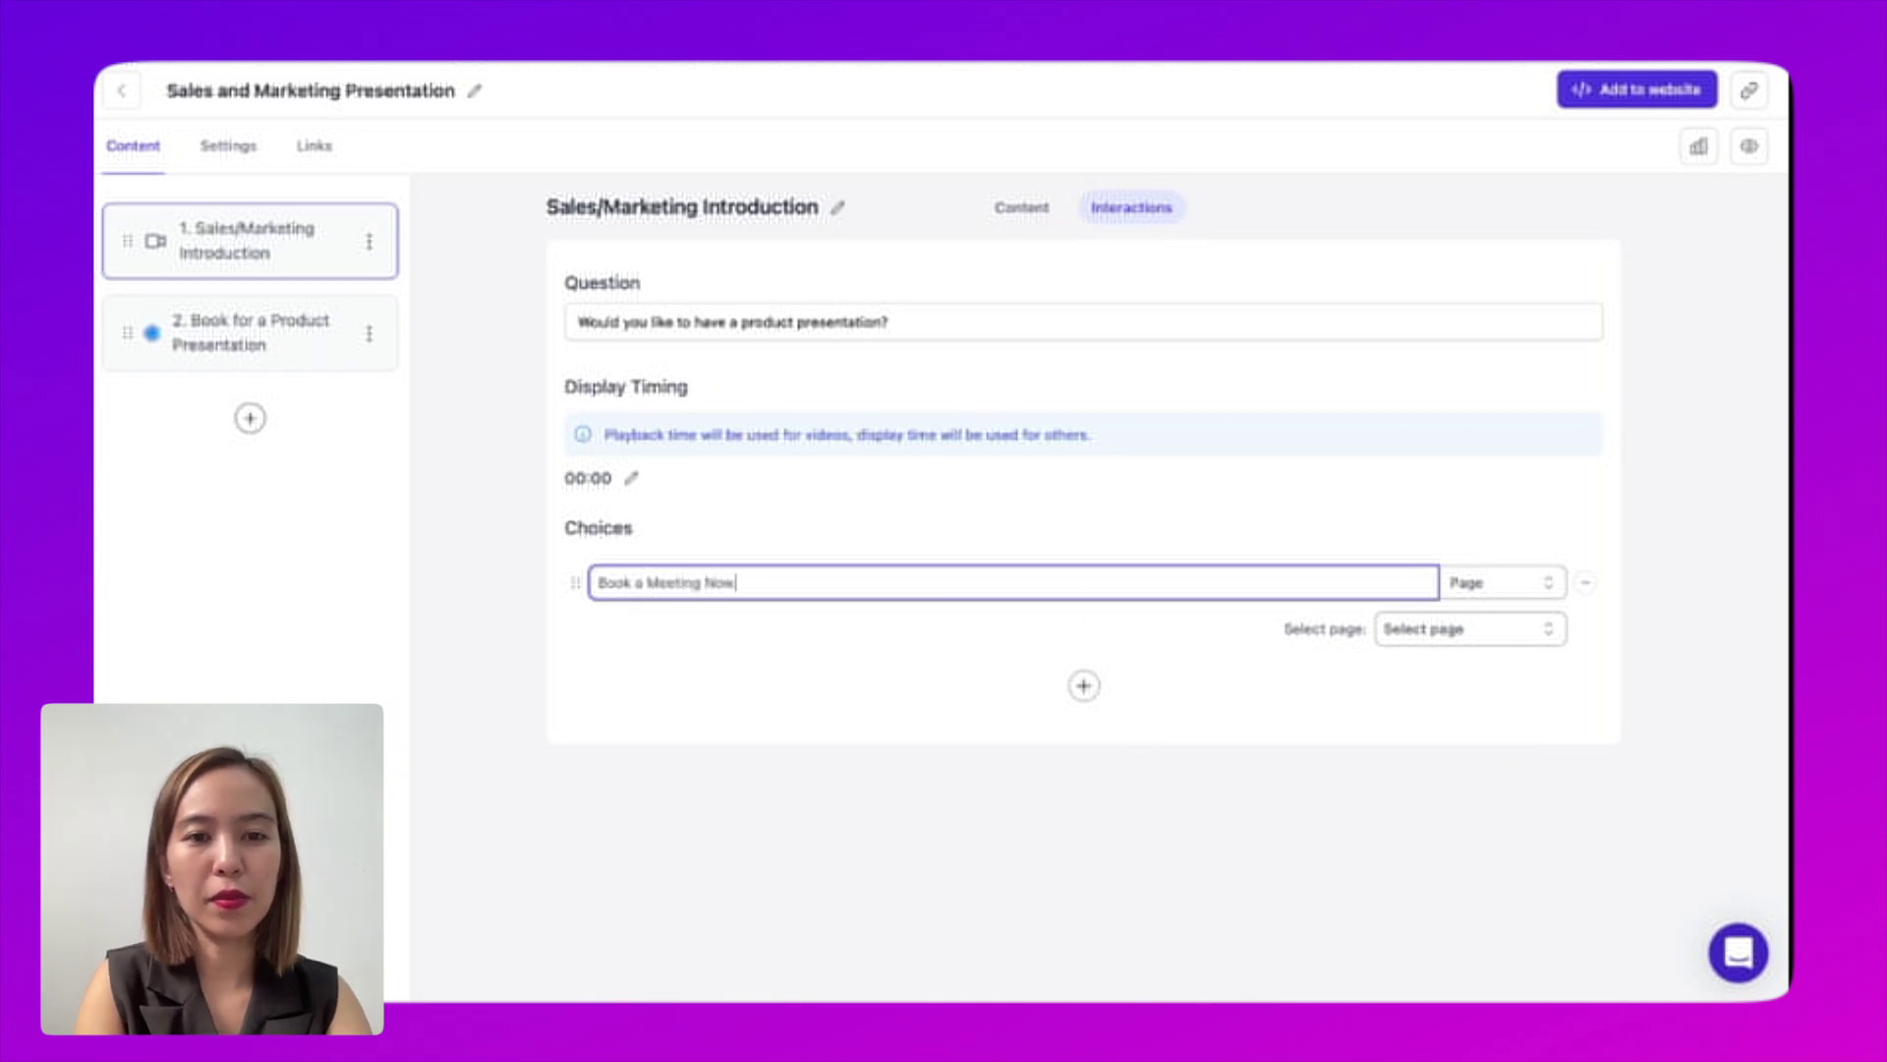
click(1484, 634)
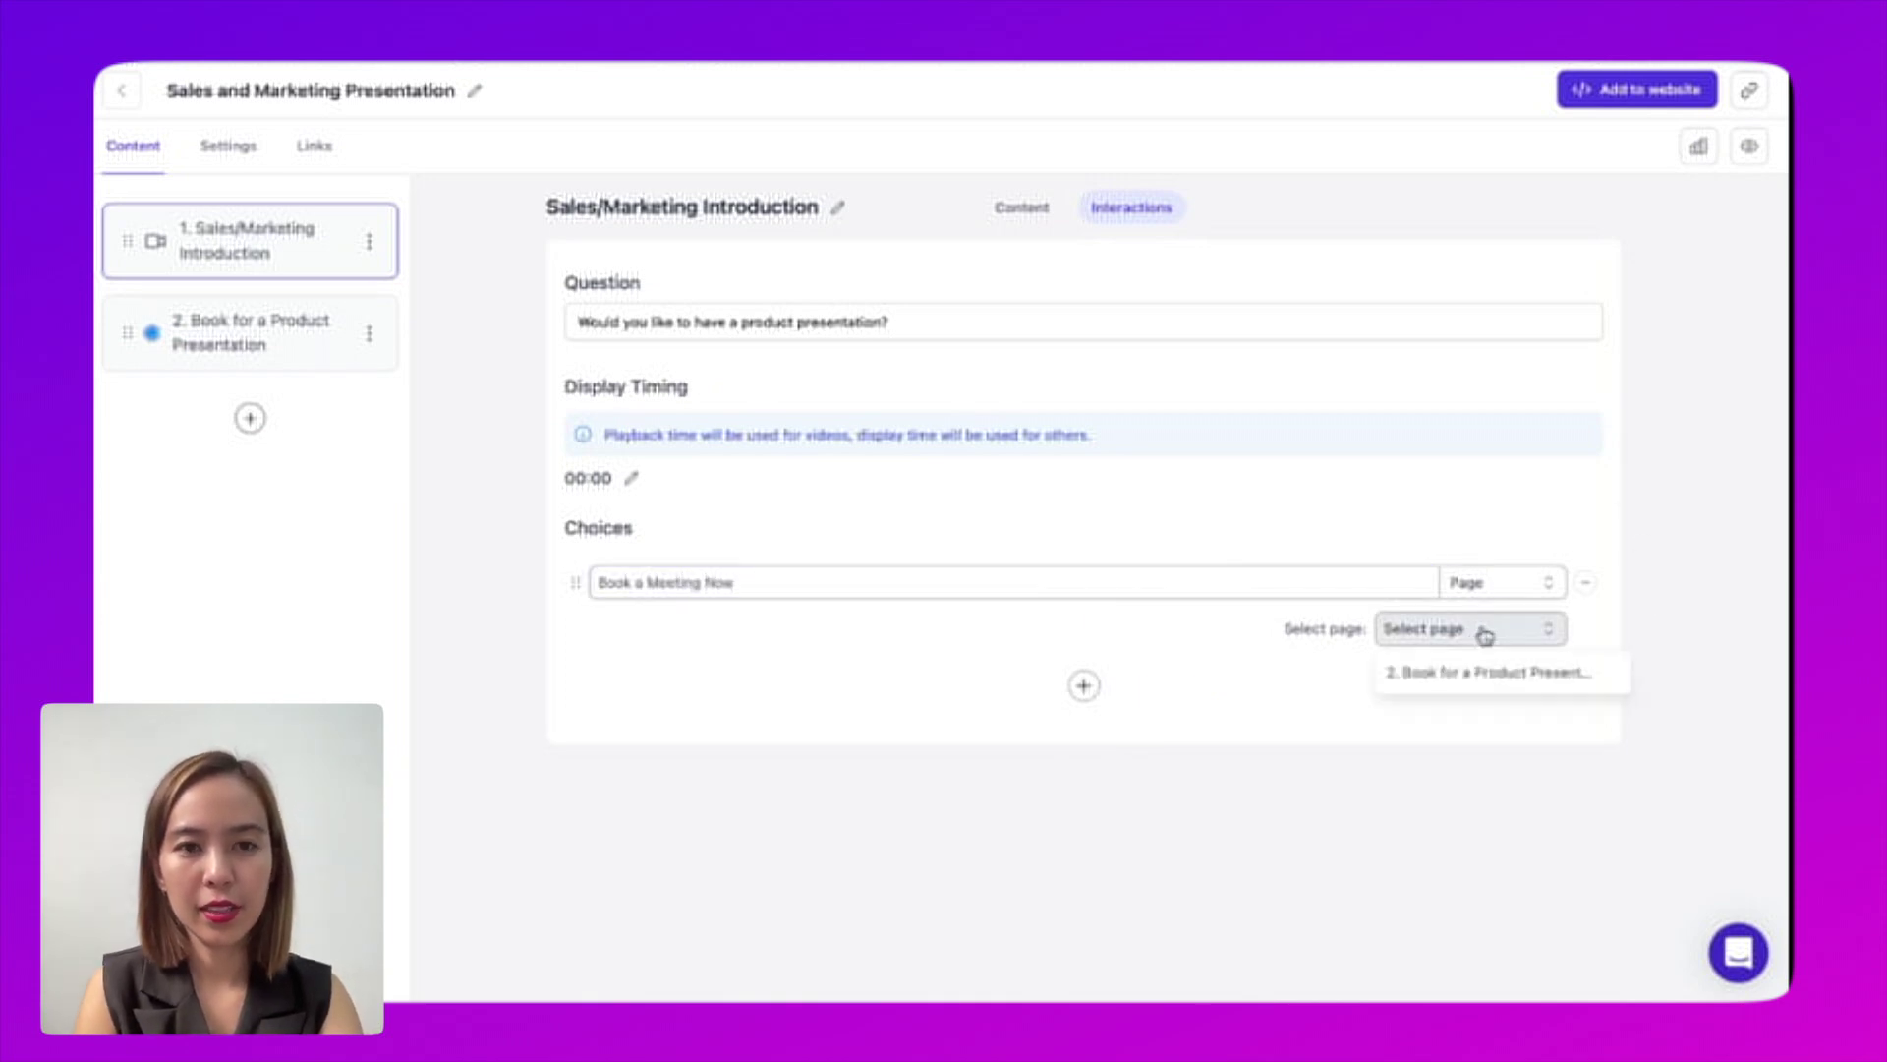
click(1475, 674)
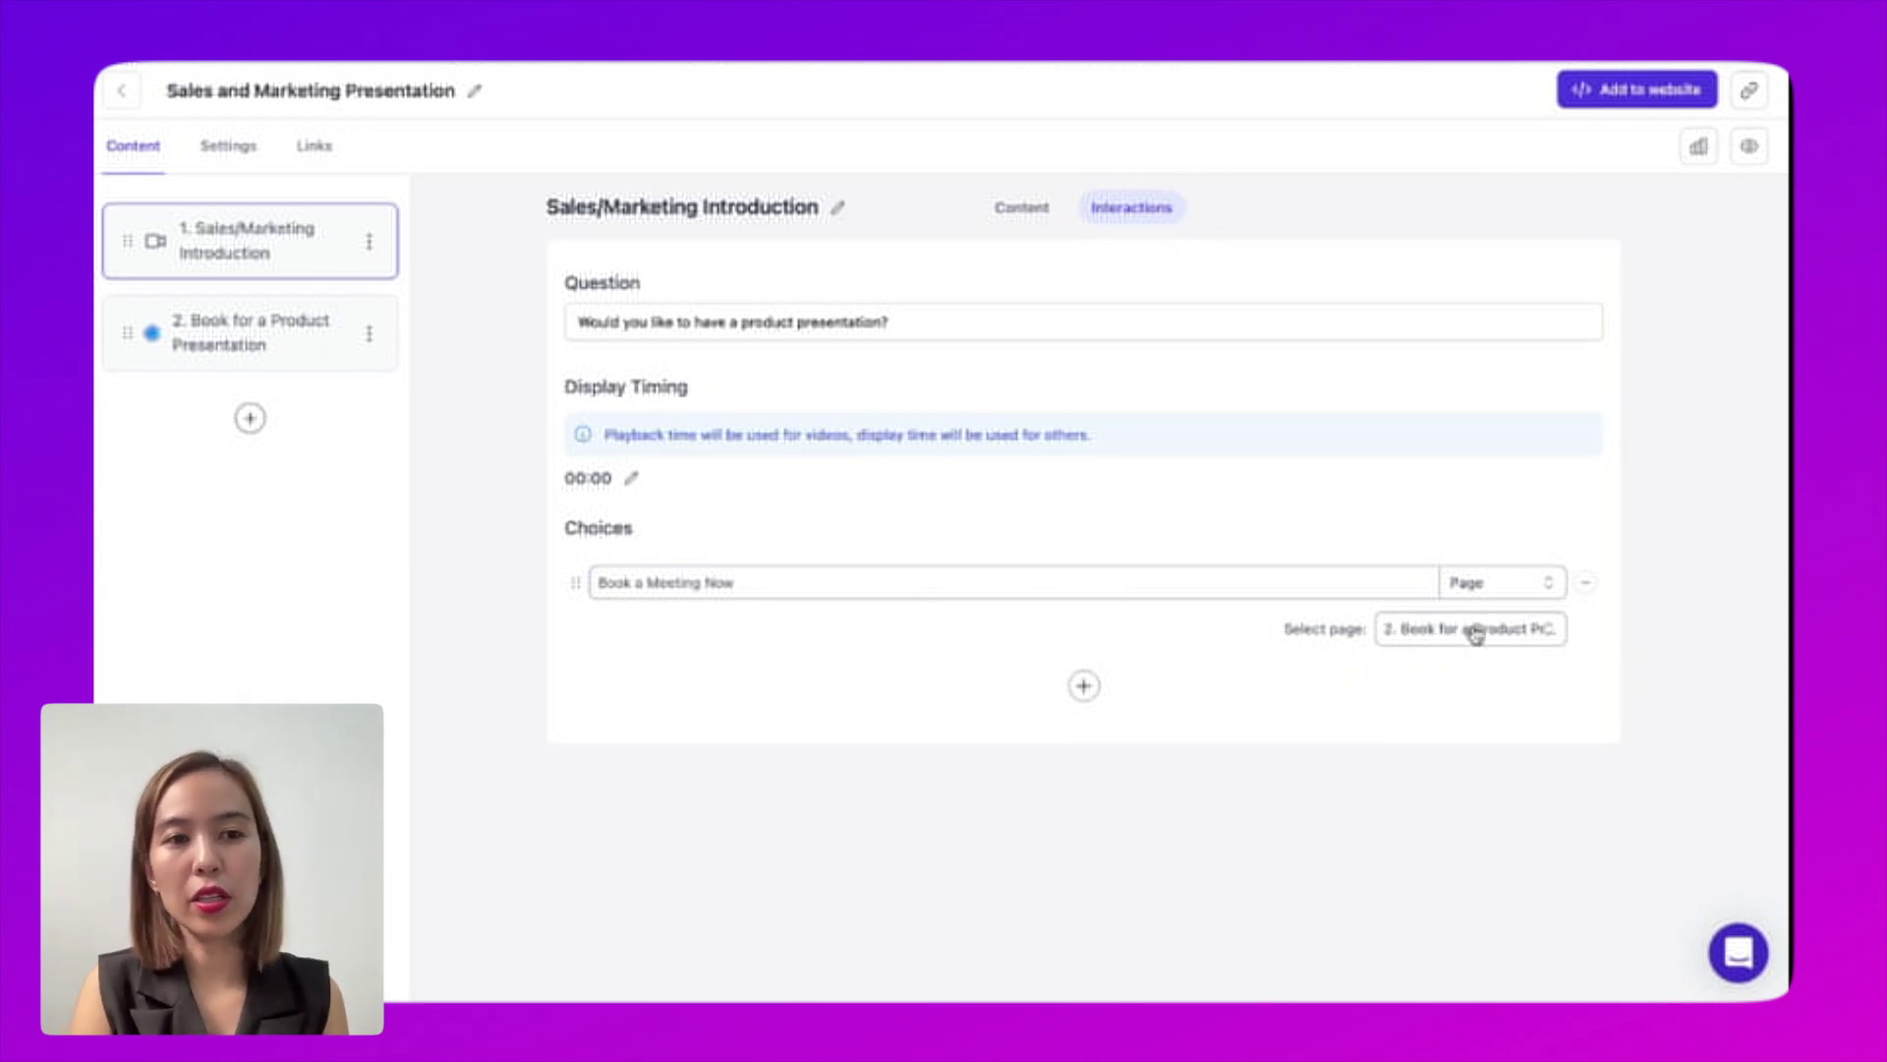
click(1038, 214)
Play the introduction video to preview the question overlay, then pause it.
click(1087, 617)
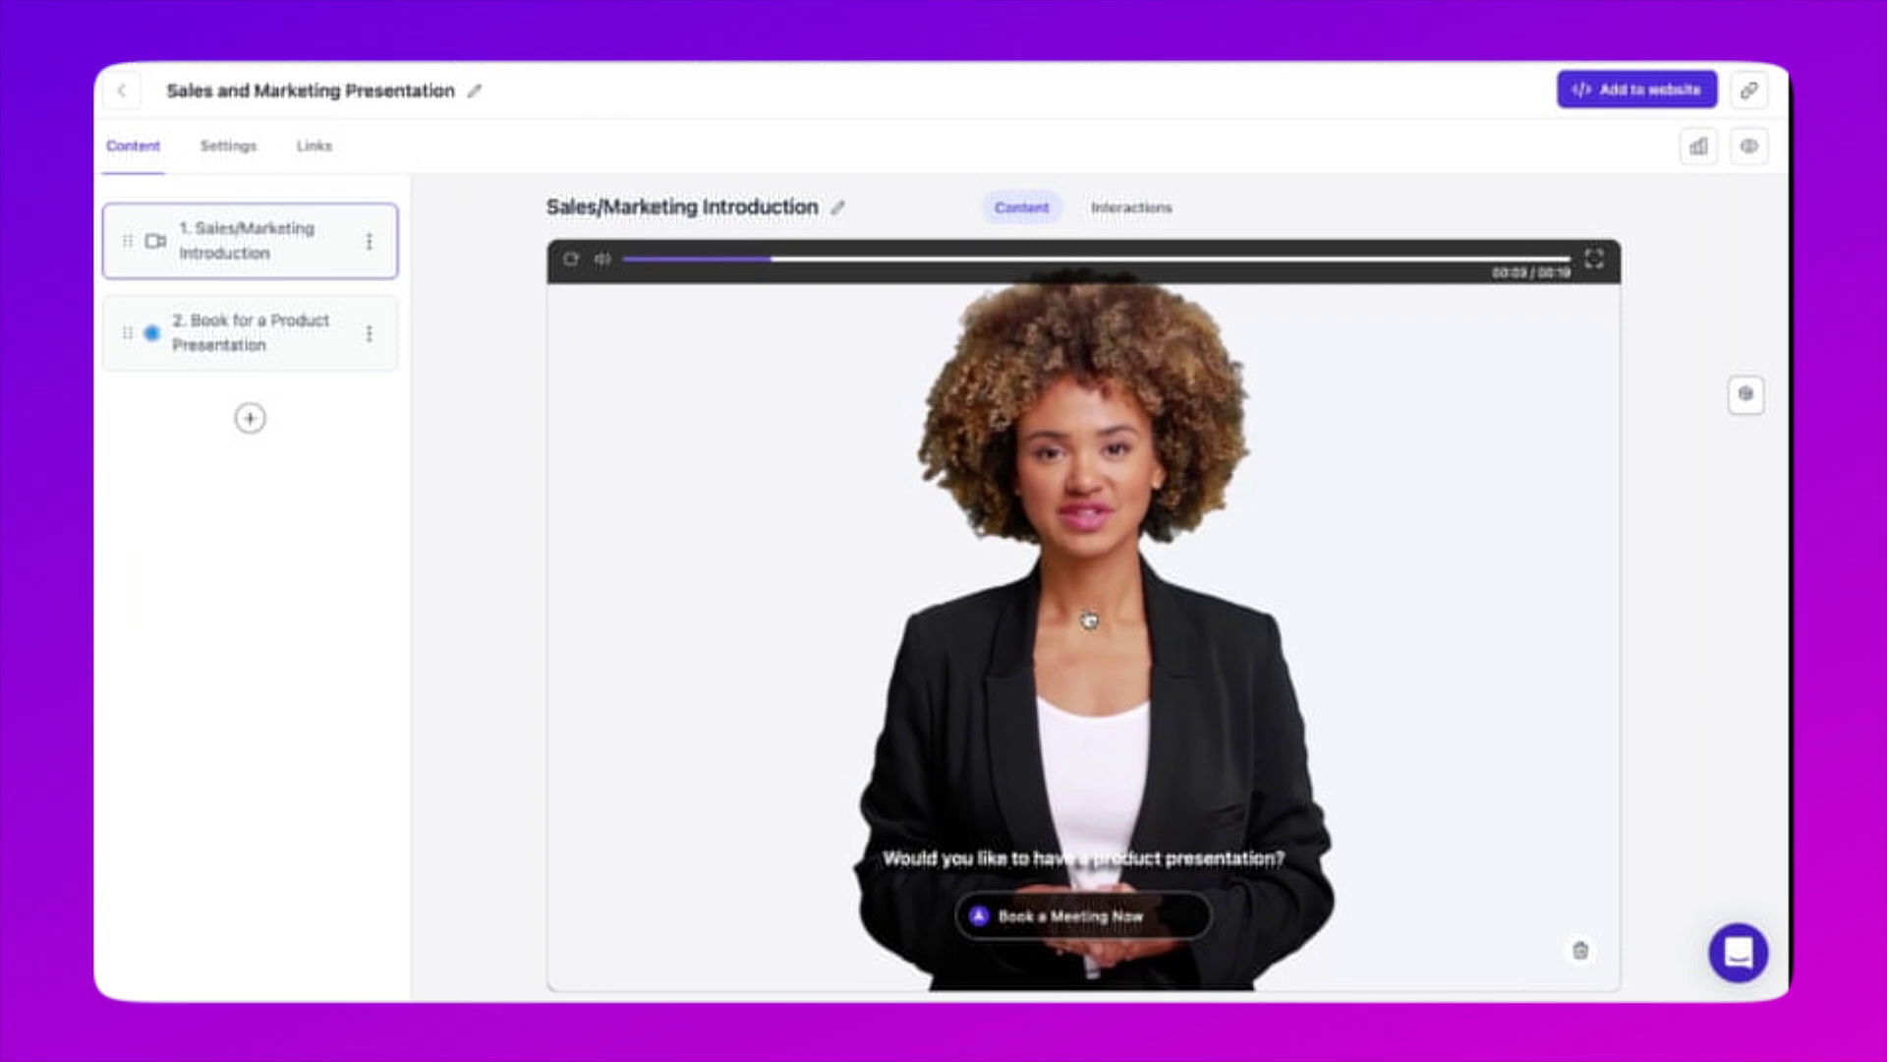
click(1111, 641)
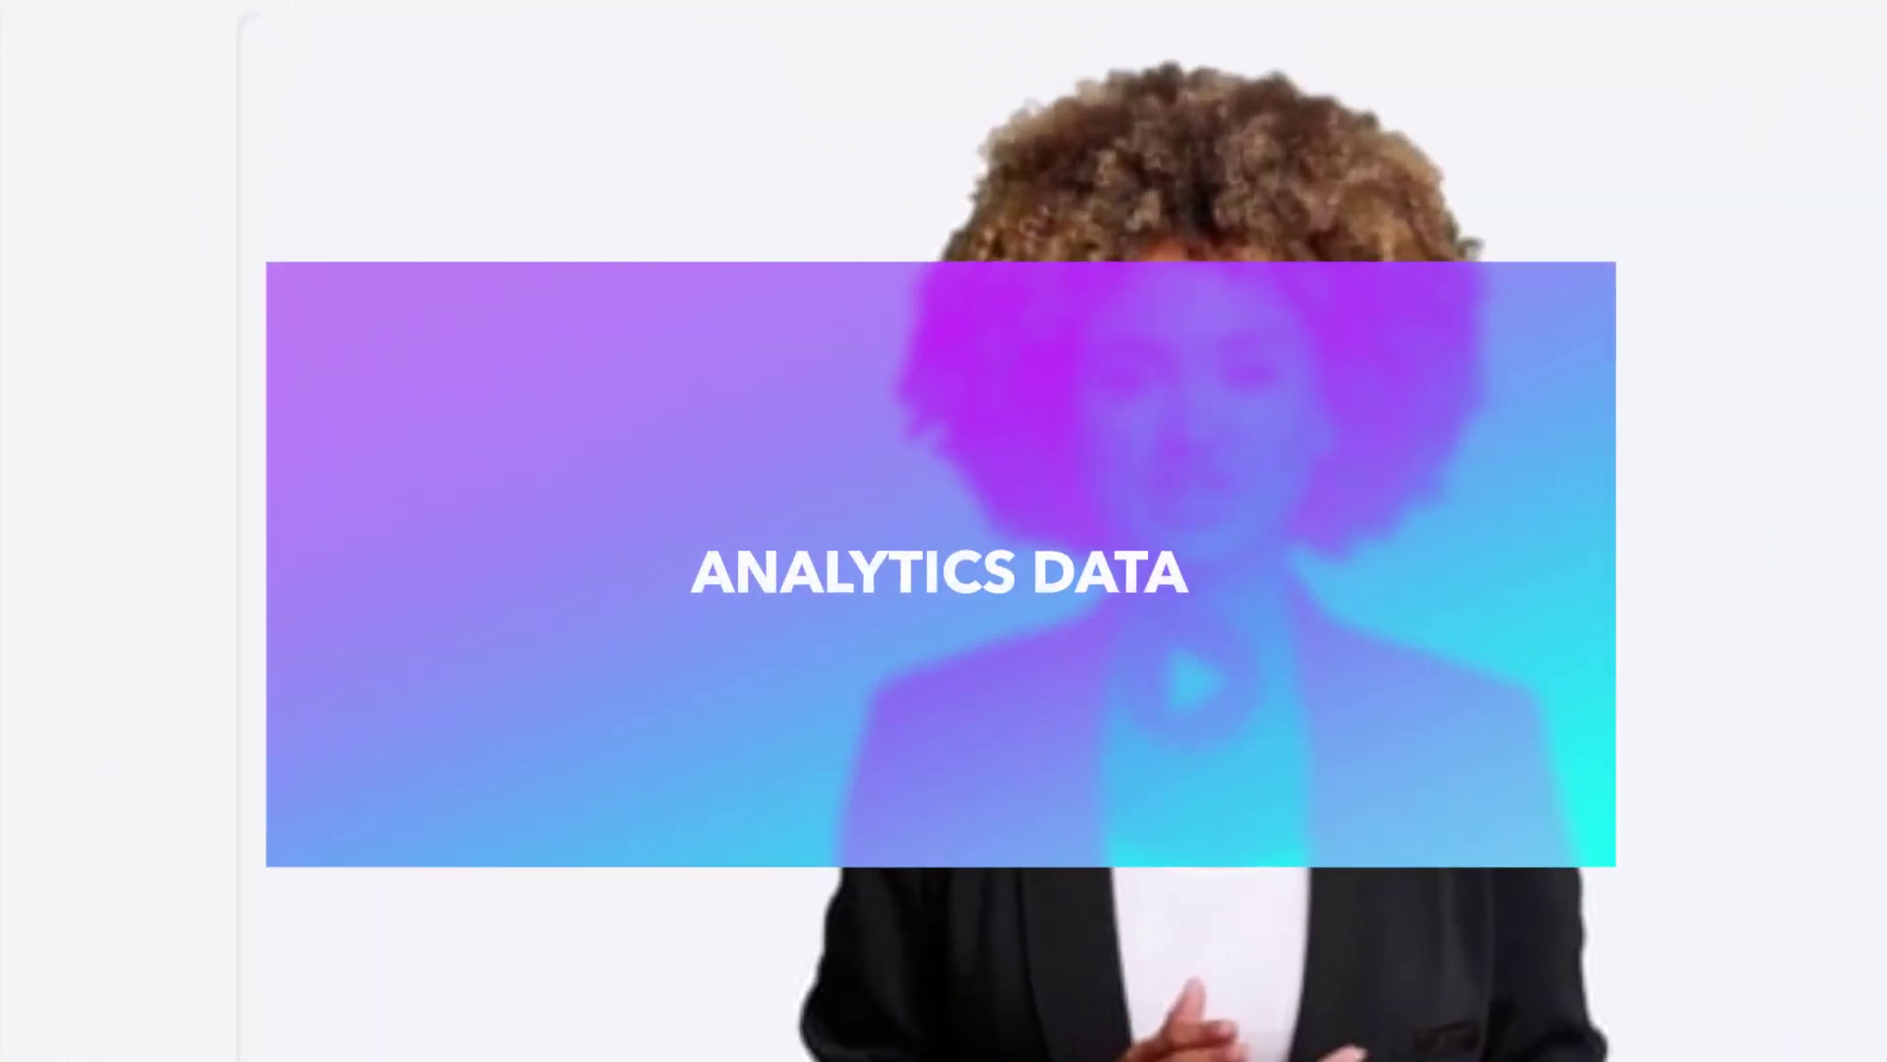
click(1699, 148)
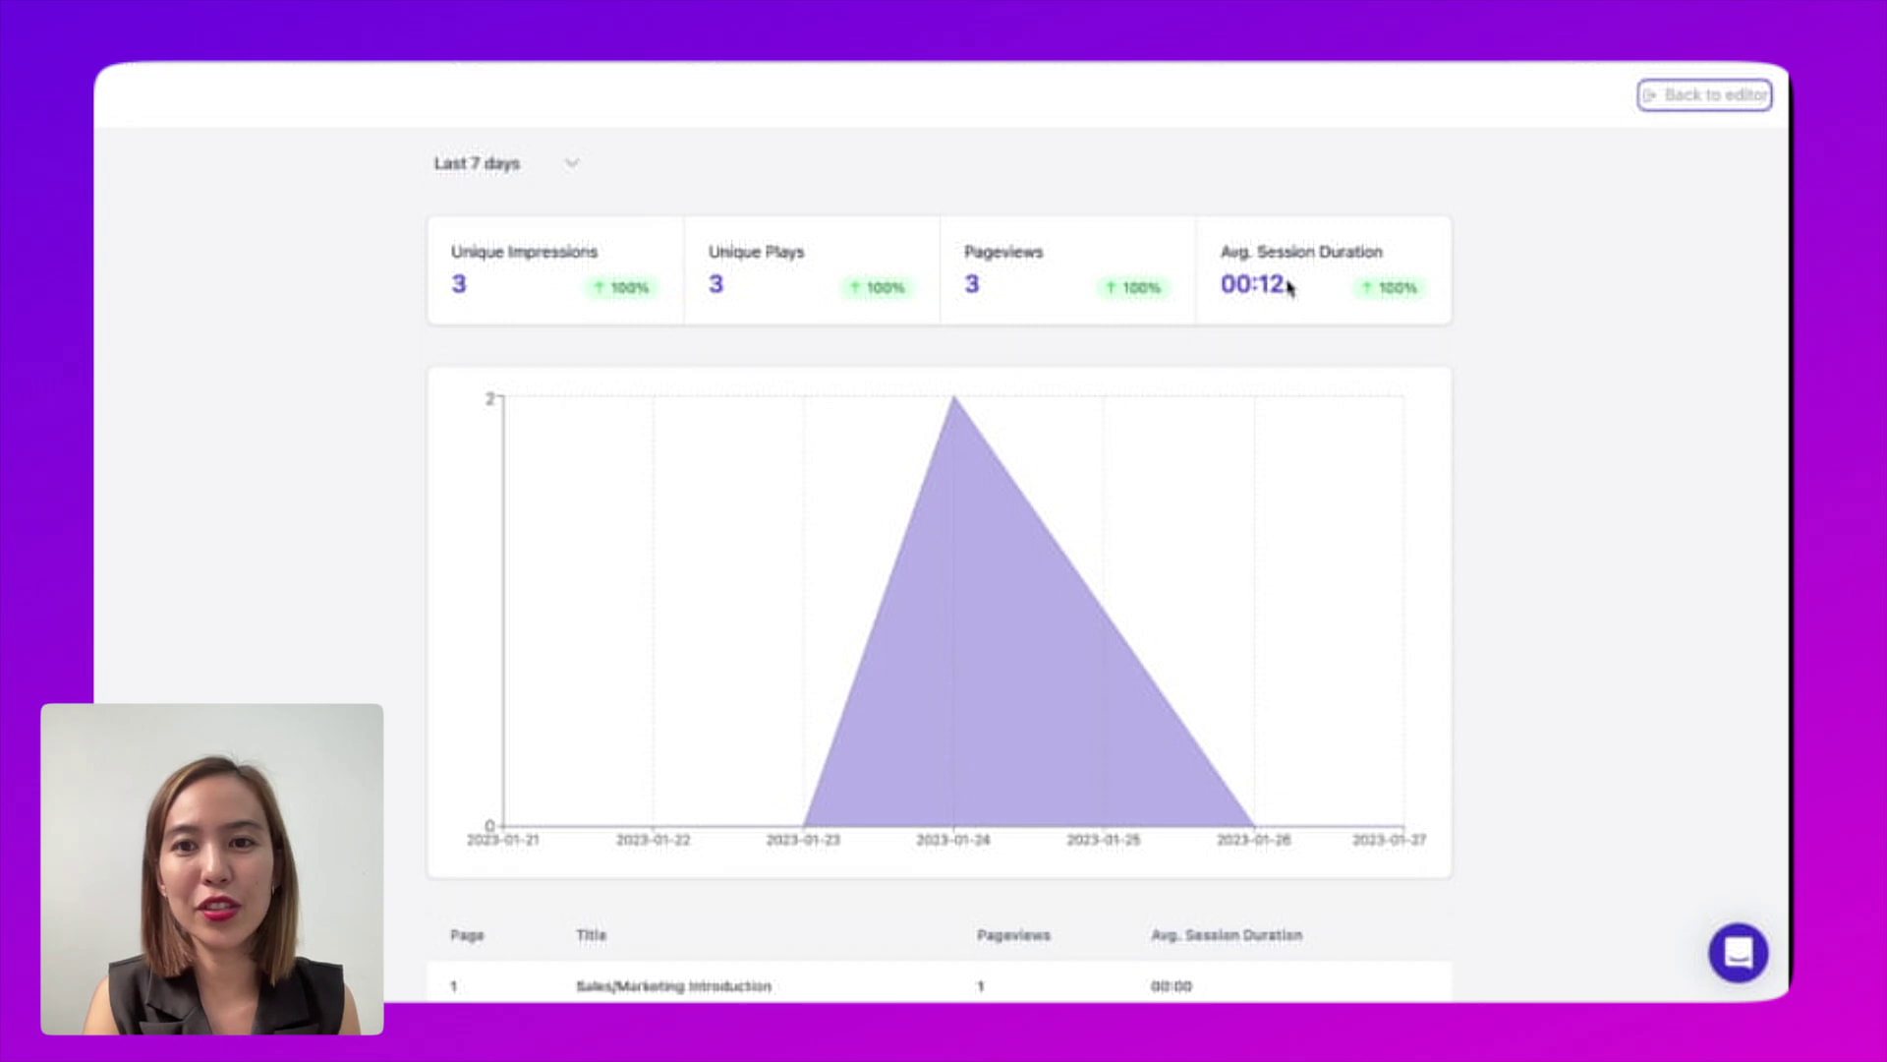
click(1720, 95)
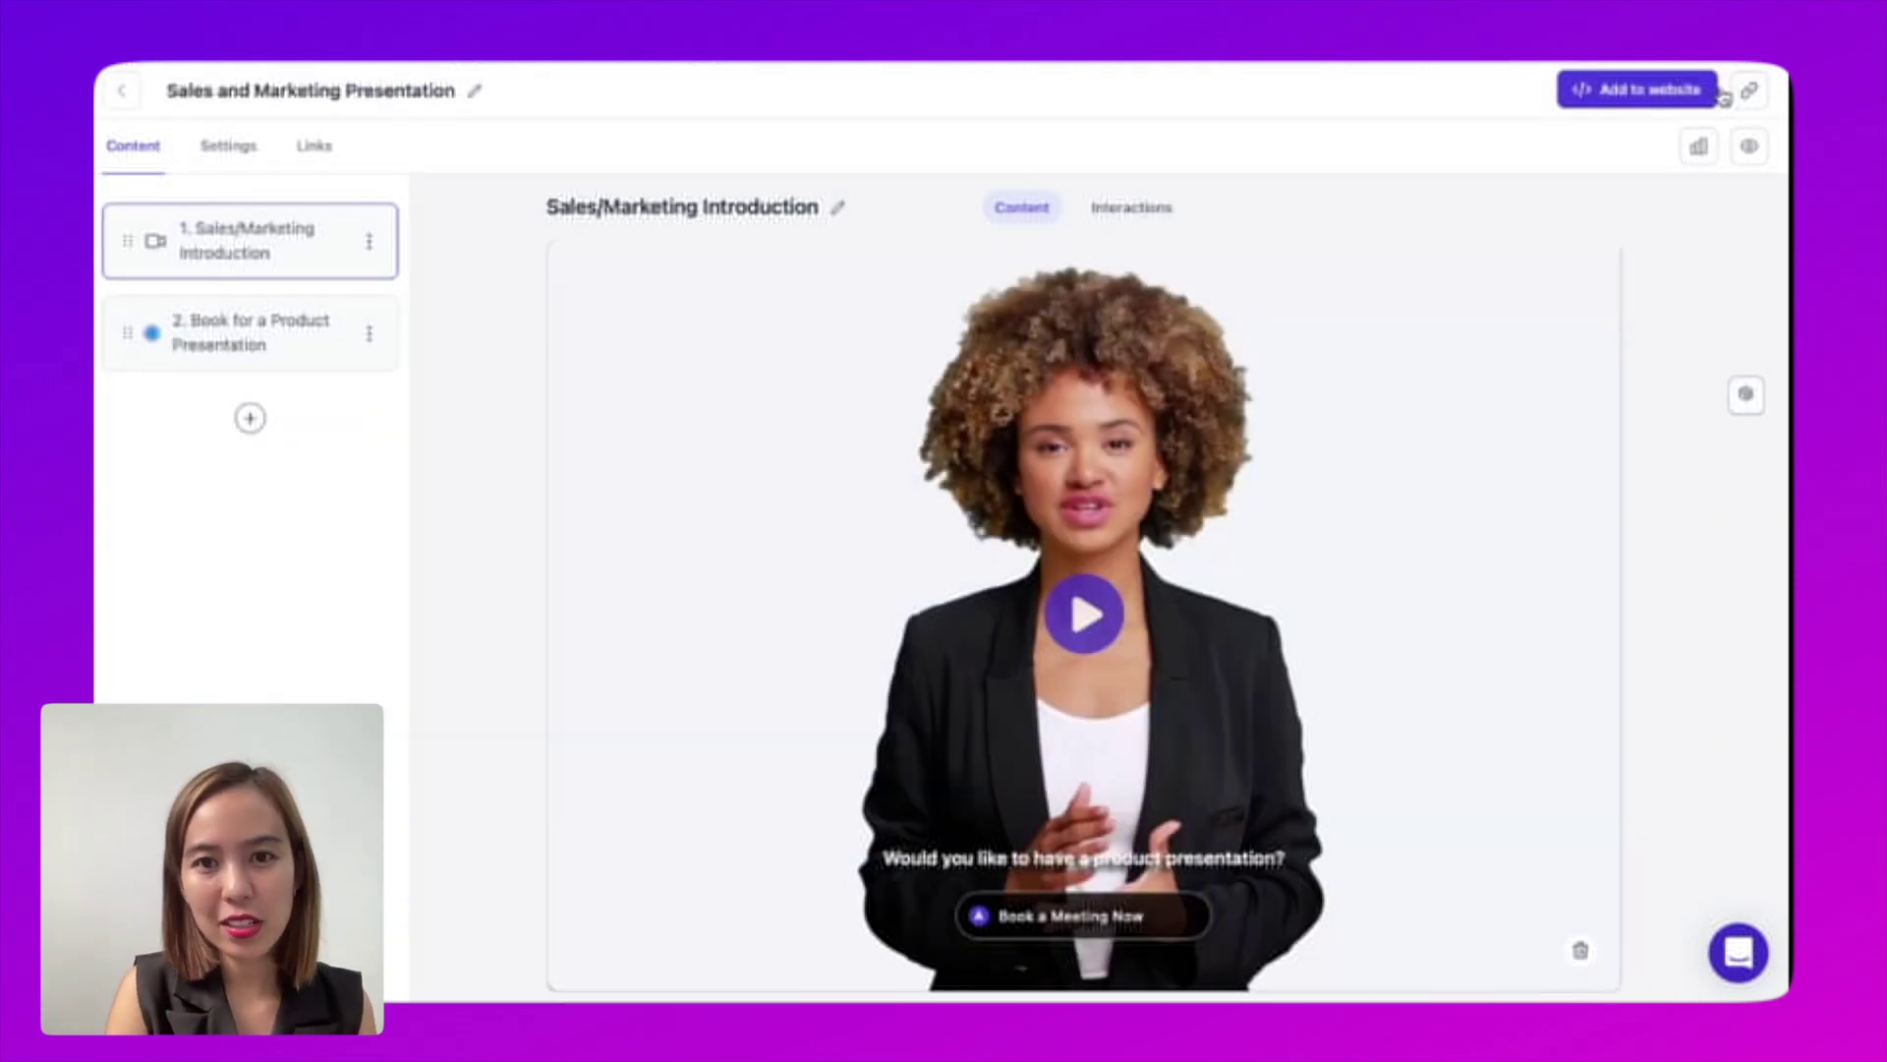